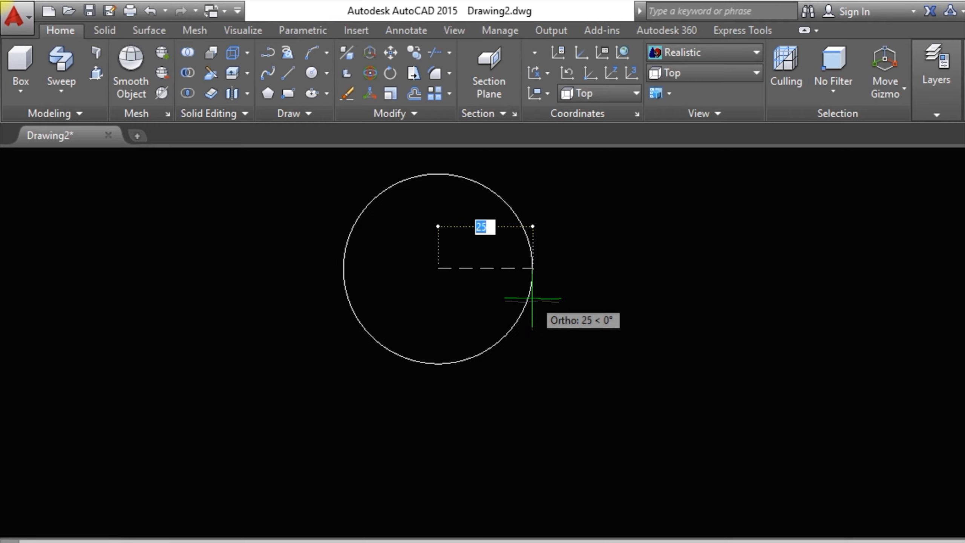
- Finish the first circle and draw a smaller concentric circle inside it
key("Return")
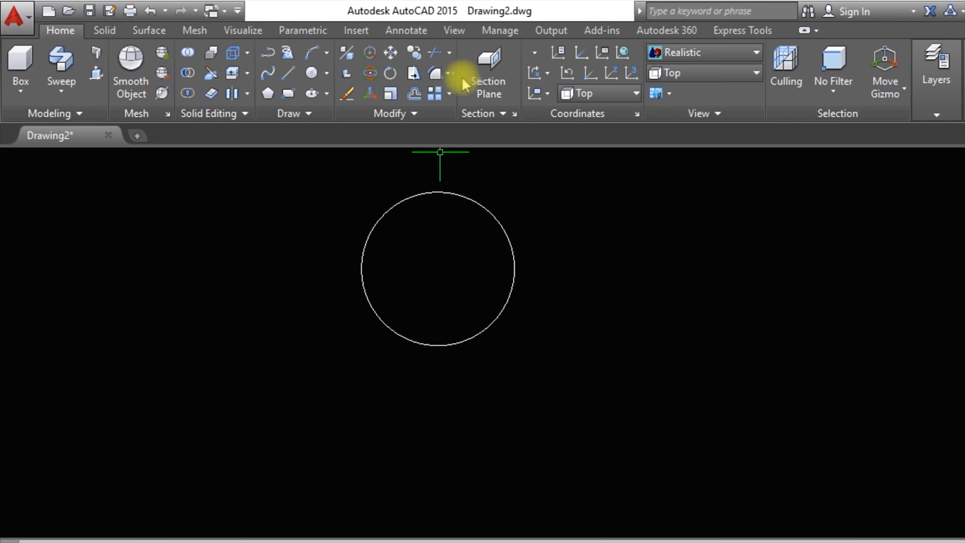
left_click(311, 73)
left_click(437, 269)
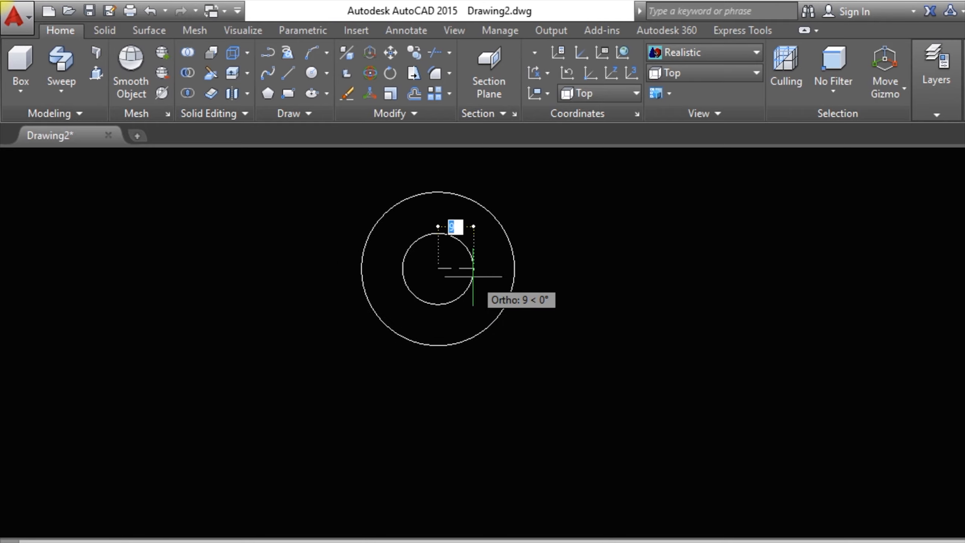
- Set the visual style to 2D Wireframe and the view to SE Isometric
left_click(662, 59)
left_click(676, 82)
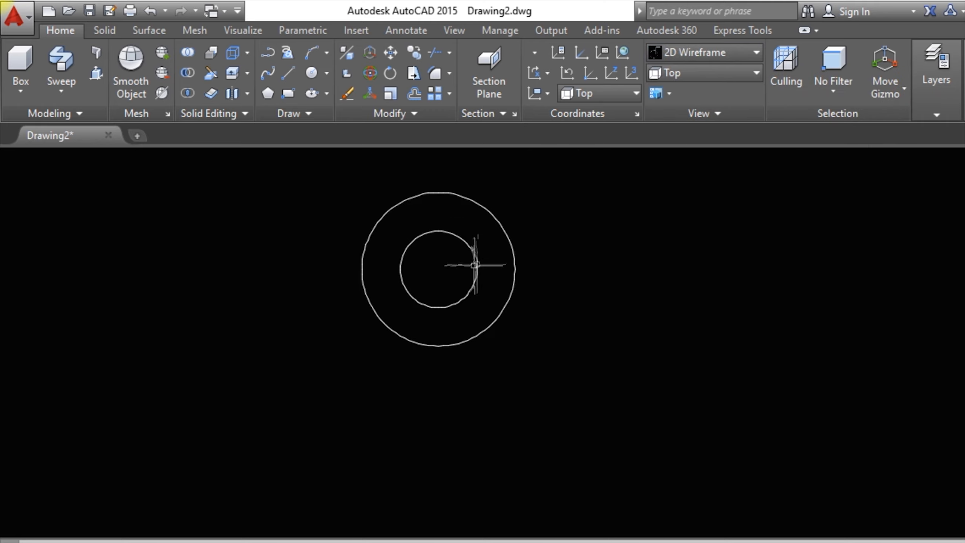
left_click(715, 74)
left_click(654, 210)
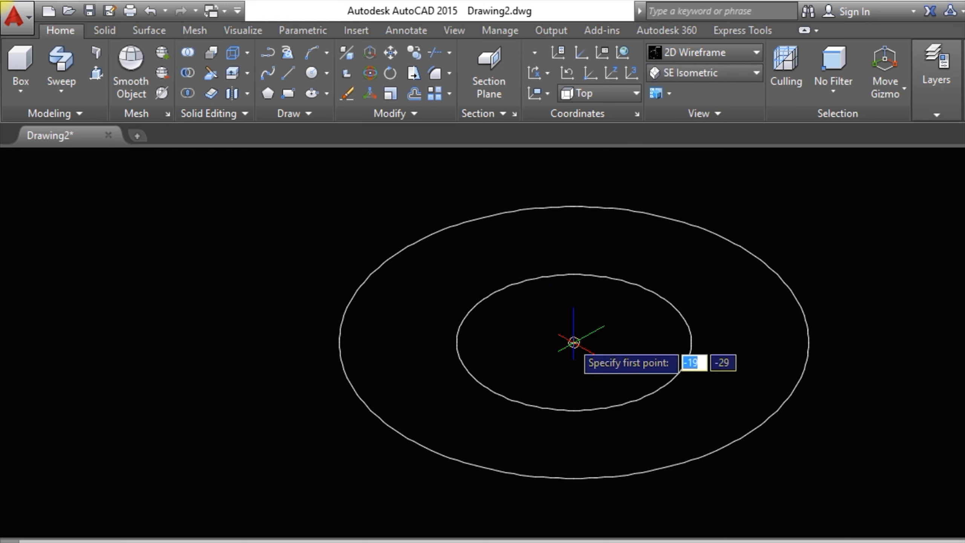
- Draw a vertical line down from the circles' centre and move the inner circle's centre to the line's lower end
left_click(574, 342)
left_click(543, 444)
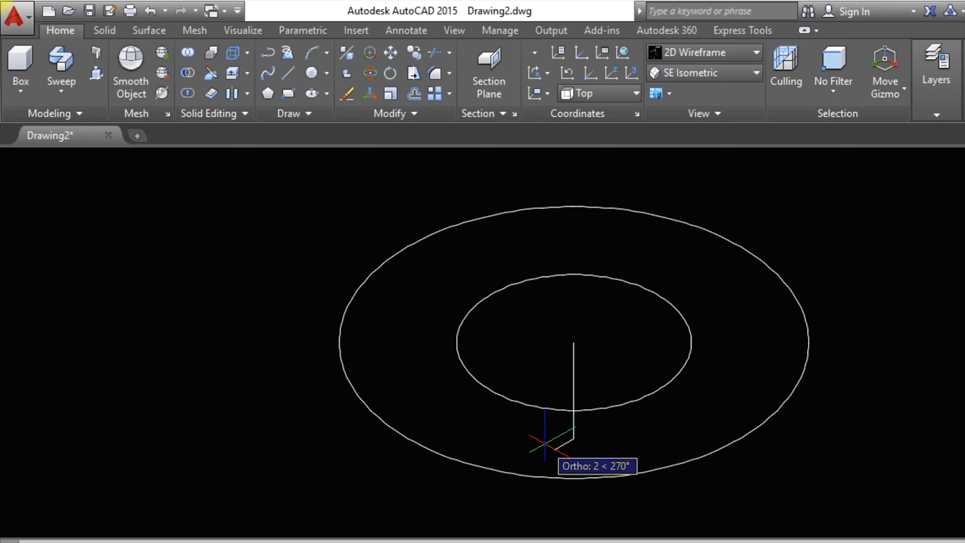
left_click(623, 399)
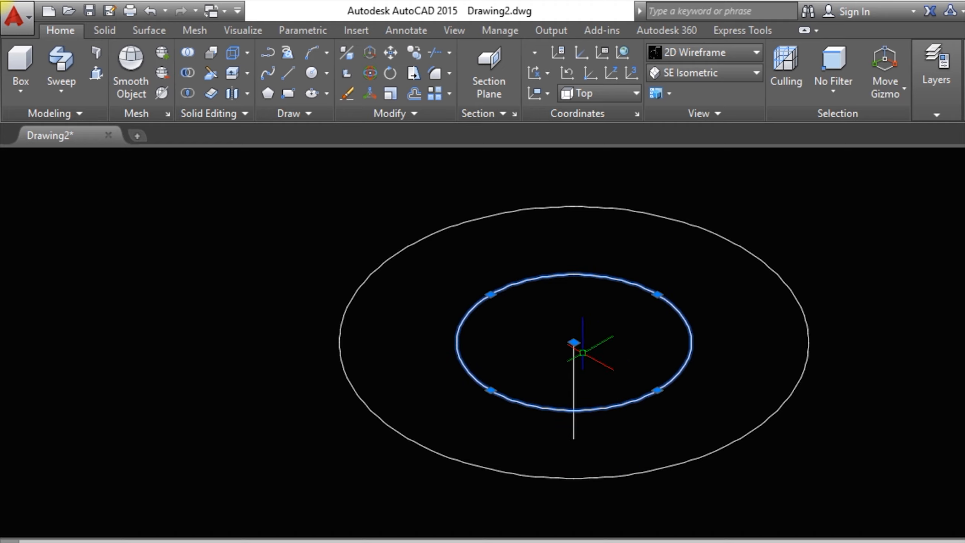
left_click(574, 342)
left_click(574, 439)
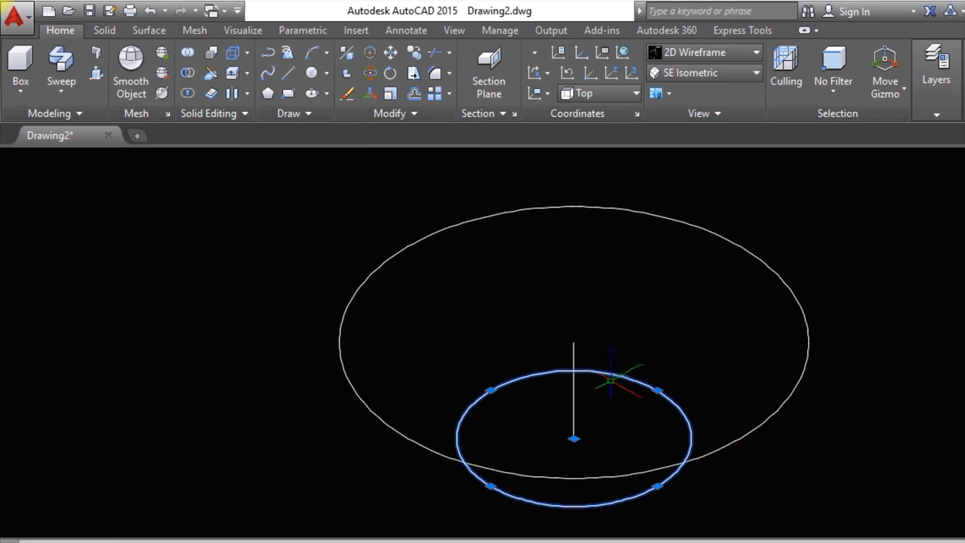
key("Escape")
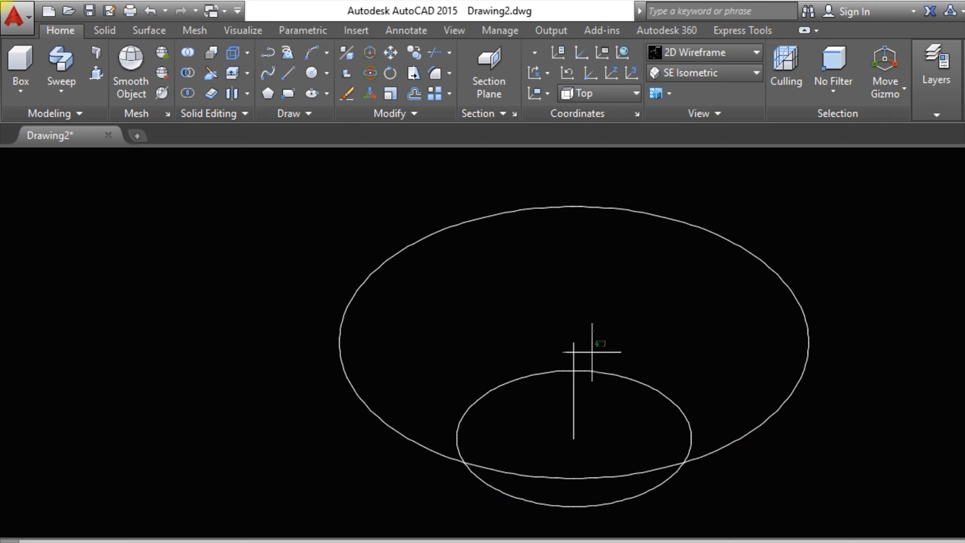
- Erase the vertical line and loft between the large and small circles using cross sections only
left_click(61, 92)
left_click(49, 189)
left_click(509, 381)
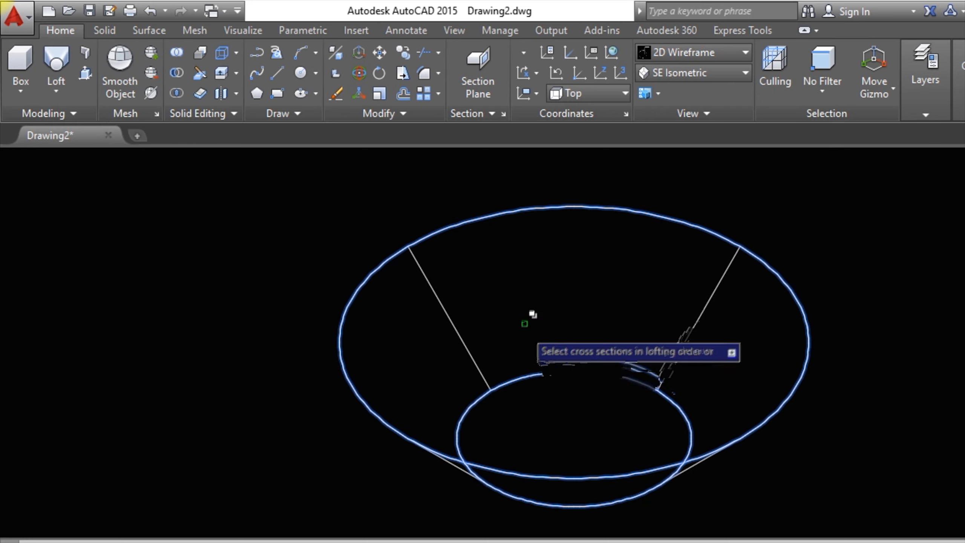
key("Return")
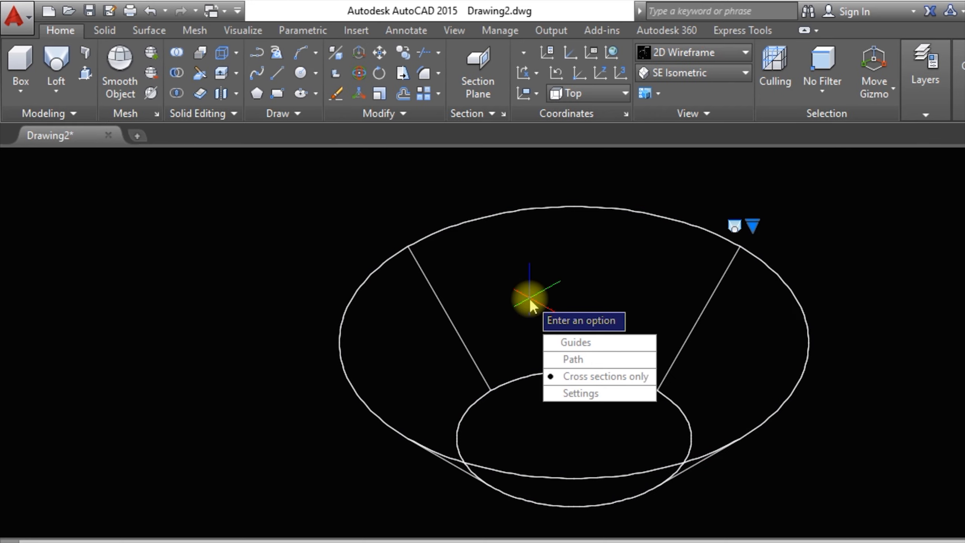
left_click(552, 377)
- Set the view to Top
scroll(501, 299, "down", 2)
middle_click_drag(694, 331, 428, 328)
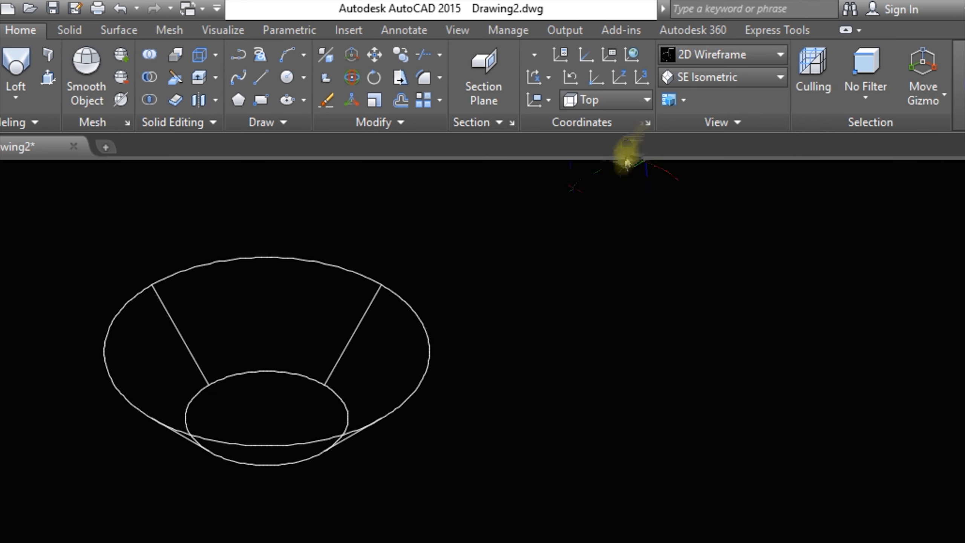
left_click(689, 73)
left_click(670, 91)
scroll(522, 429, "down", 5)
middle_click_drag(708, 422, 345, 359)
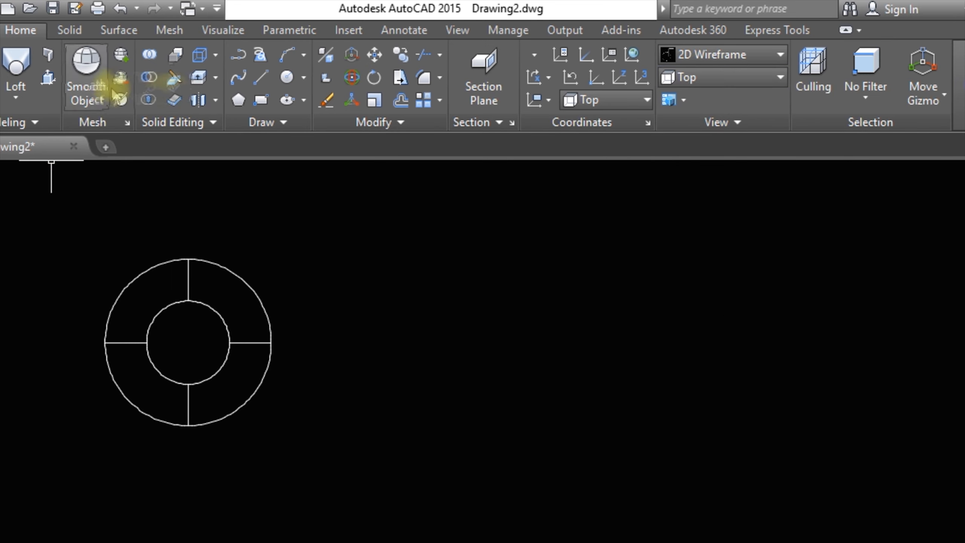
- Draw a vertical line 20 units long in the free space to the right of the lofted shape
left_click(262, 78)
left_click(470, 259)
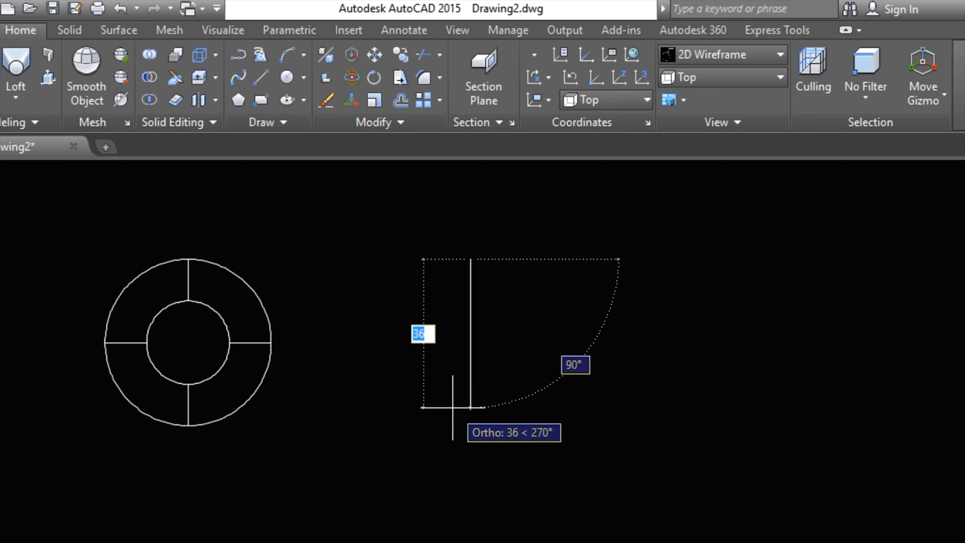
type("20")
key("Return")
key("Escape")
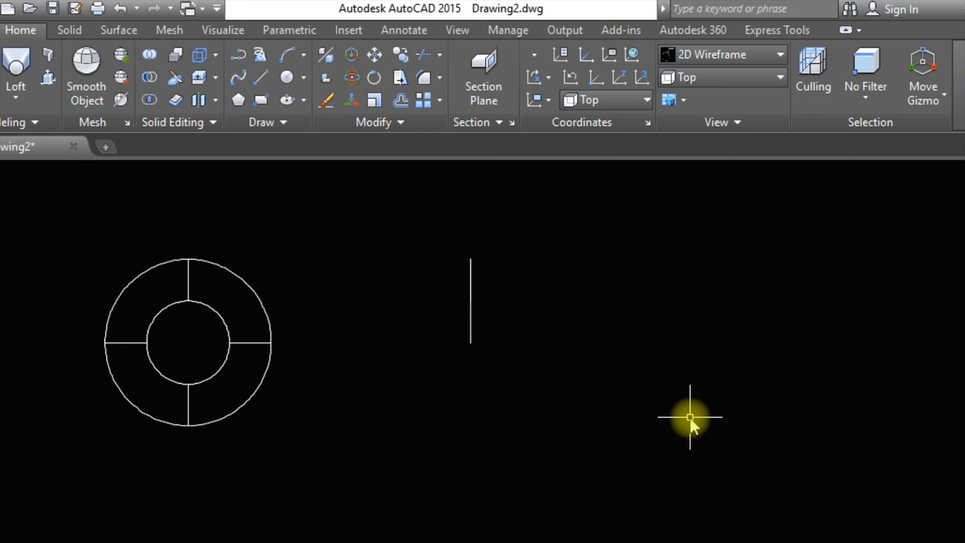
- Continue from the line's lower end with segments of 5, 20 and 5 units to close a narrow upright rectangle
key("Return")
key("Return")
type("5")
key("Return")
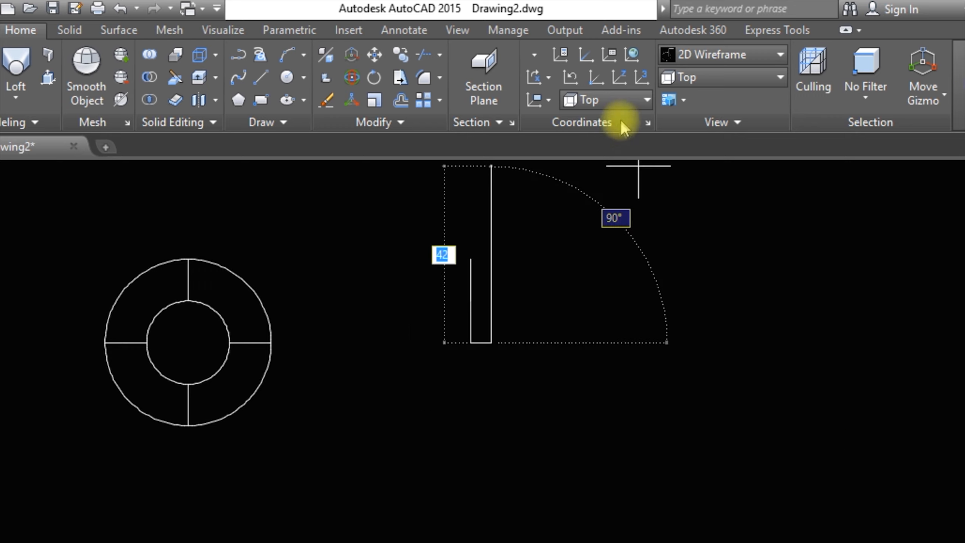
type("20")
key("Return")
type("5")
key("Return")
key("Return")
- Draw a 5-unit vertical line up from the midpoint of the rectangle's top edge and a slanted line to the upper-right corner
key("Return")
left_click(481, 259)
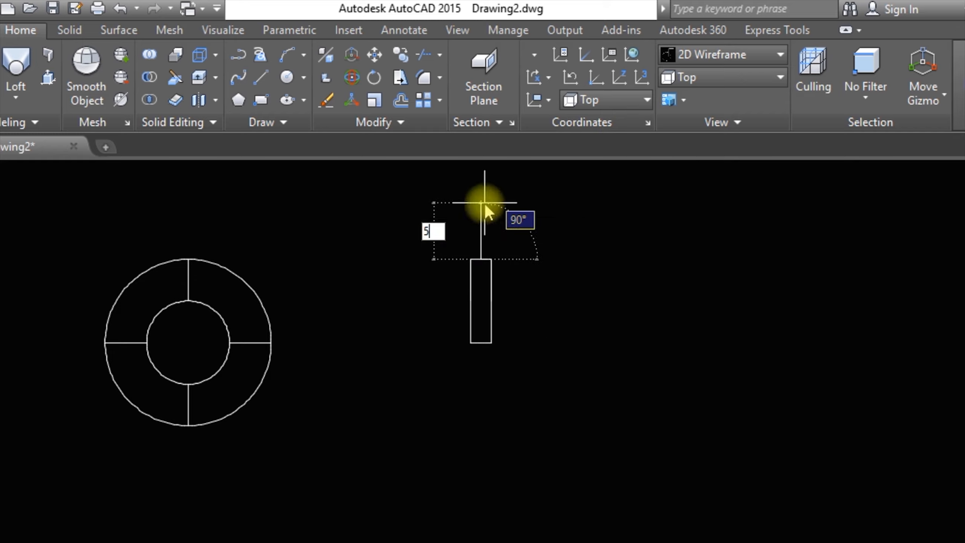
scroll(484, 262, "up", 5)
left_click(480, 264)
key("Return")
- Draw a slanted line from the apex to the upper-left corner and erase the vertical line and the rectangle's top edge
key("Return")
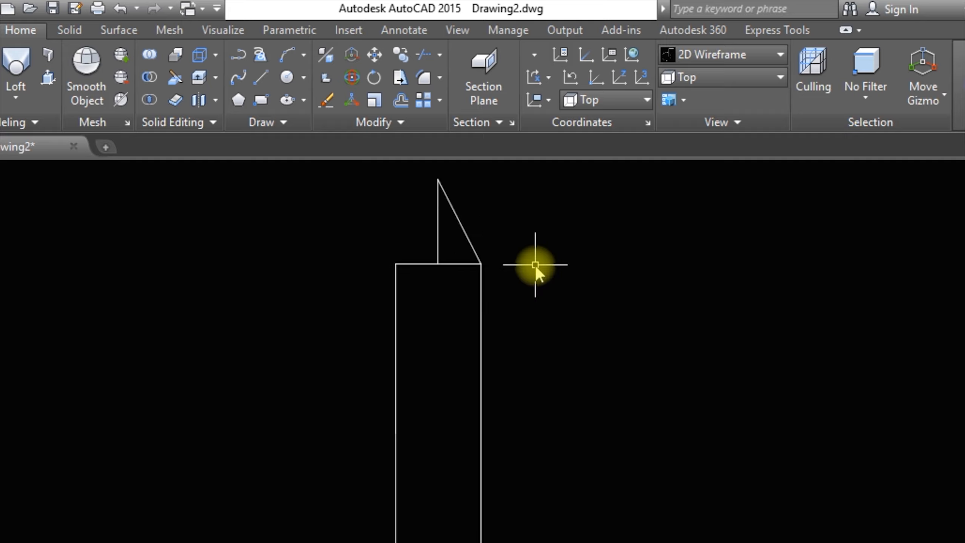
left_click(438, 179)
left_click(401, 270)
key("Return")
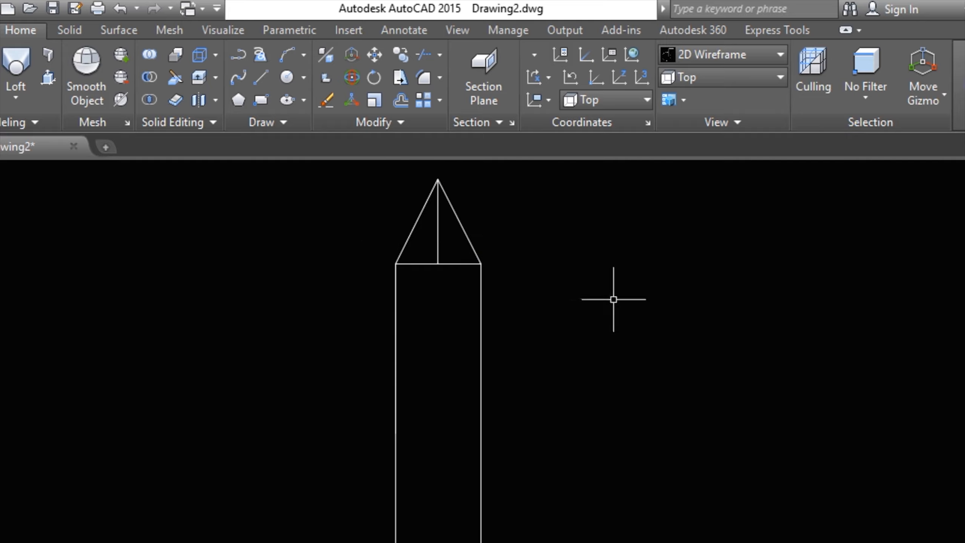
left_click(453, 275)
left_click(422, 258)
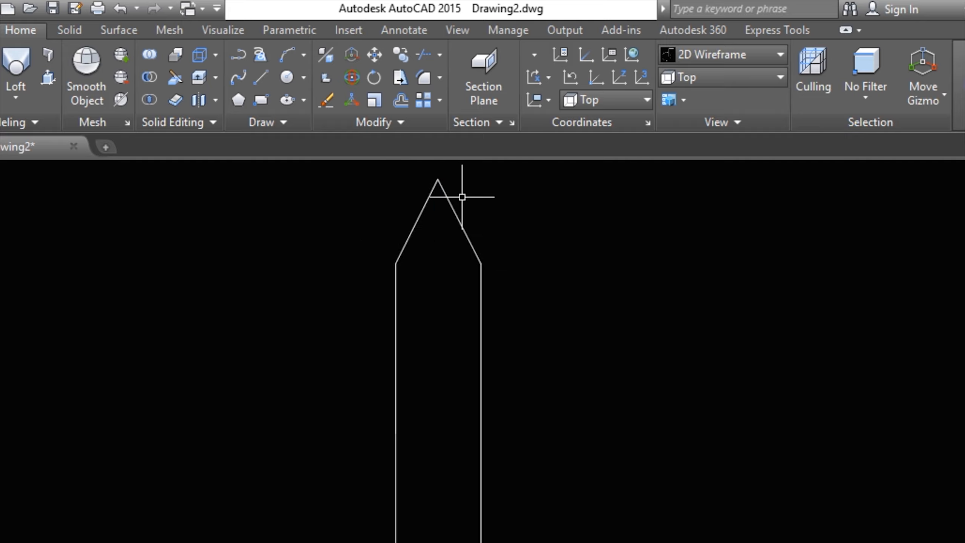
- Mirror the pointed tip about the shape's horizontal midline, keeping the original, and remove the rectangle's bottom edge
left_click(462, 197)
left_click(361, 187)
scroll(375, 189, "down", 3)
left_click(365, 126)
left_click(421, 147)
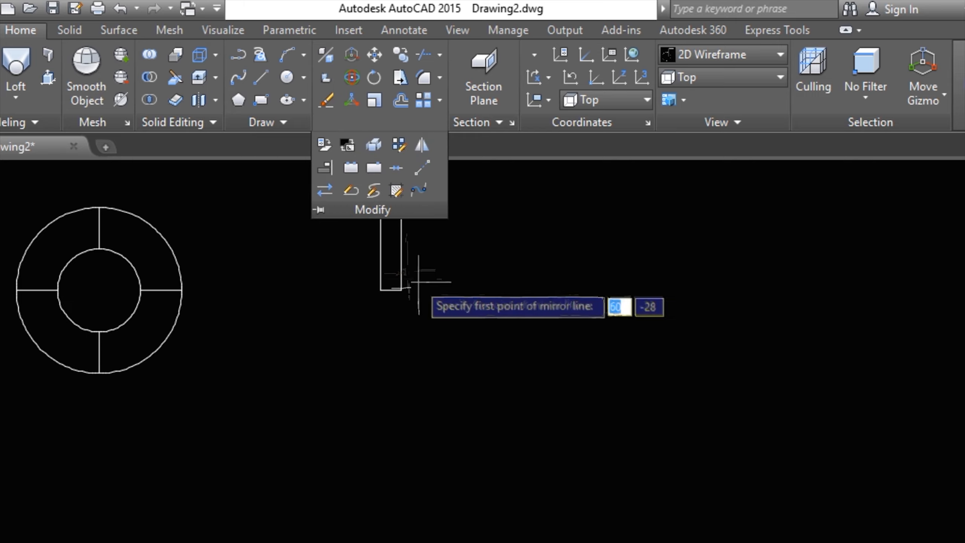
left_click(401, 248)
left_click(493, 268)
key("Return")
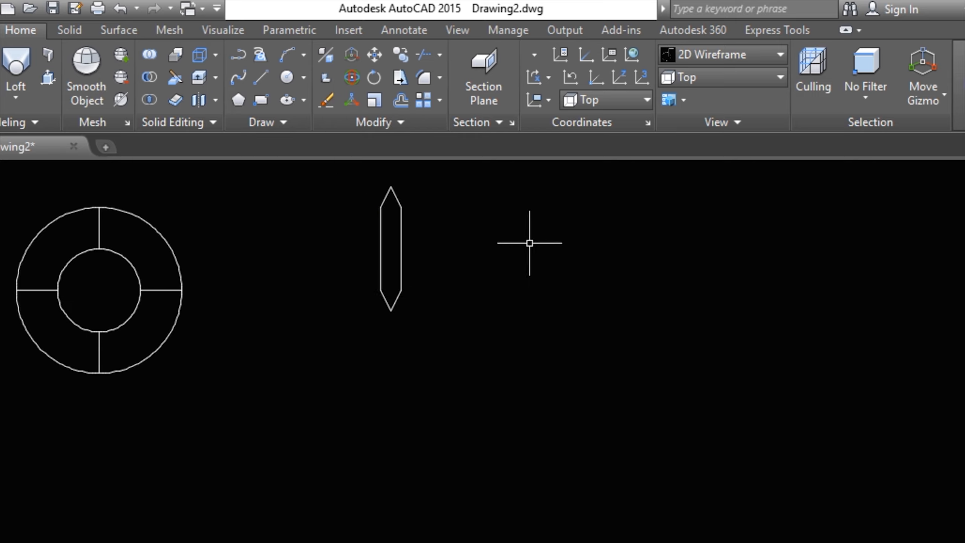
- Draw a horizontal line across the middle of the pointed outline, between the midpoints of its long sides
key("l")
key("Return")
left_click(401, 248)
left_click(381, 248)
key("Return")
- Draw a rectangle 2 units wide and 10 units high to the right of the first pointed outline
middle_click_drag(397, 237, 338, 294)
left_click(265, 79)
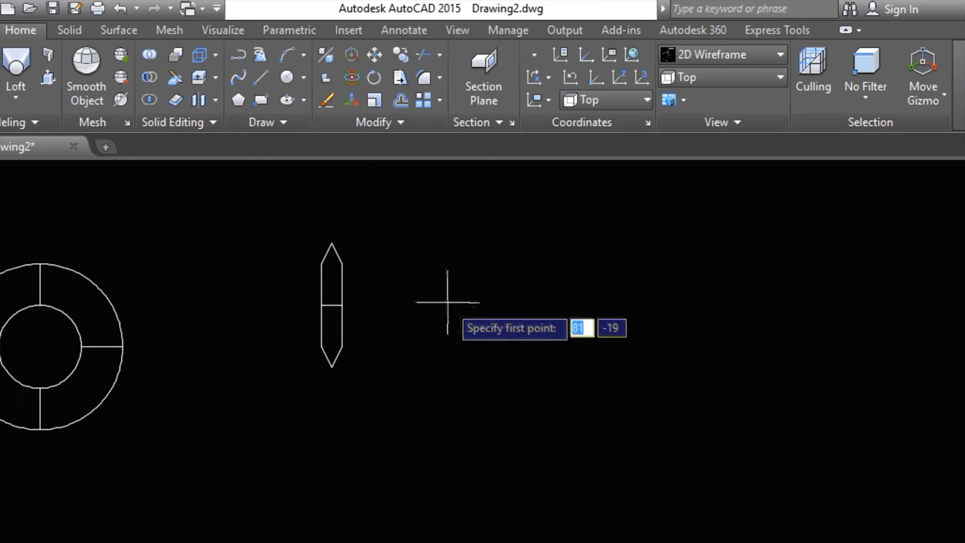
left_click(400, 251)
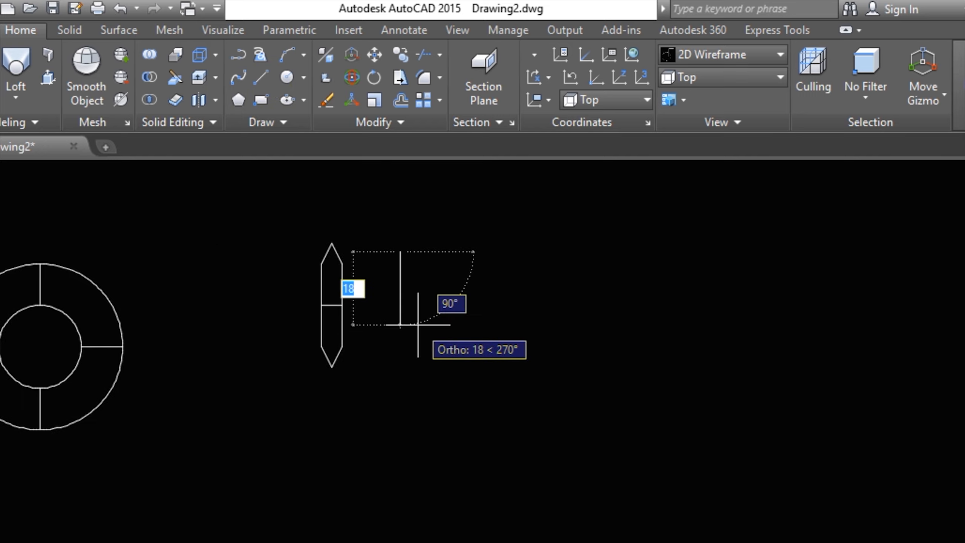
type("10")
key("Return")
type("2")
key("Return")
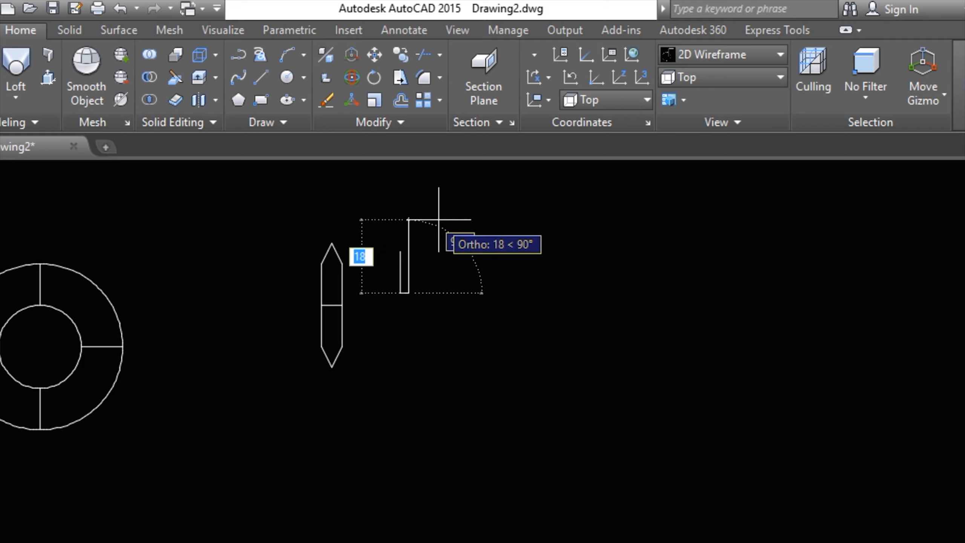
type("10")
key("Return")
type("2")
key("Return")
key("Return")
- Draw a vertical line up from the midpoint of the small rectangle's top edge and a slanted line to its upper-right corner
scroll(401, 238, "up", 4)
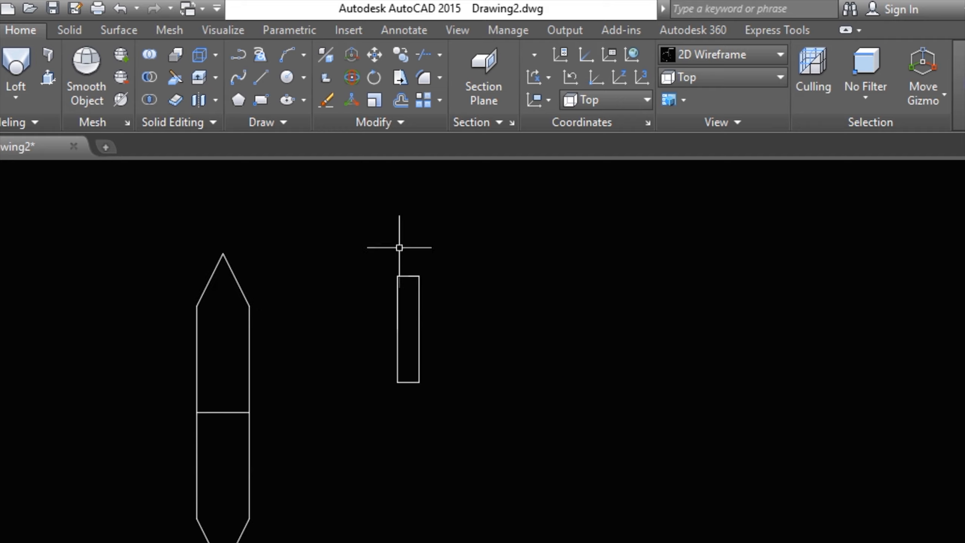
scroll(398, 247, "up", 5)
key("Return")
left_click(453, 347)
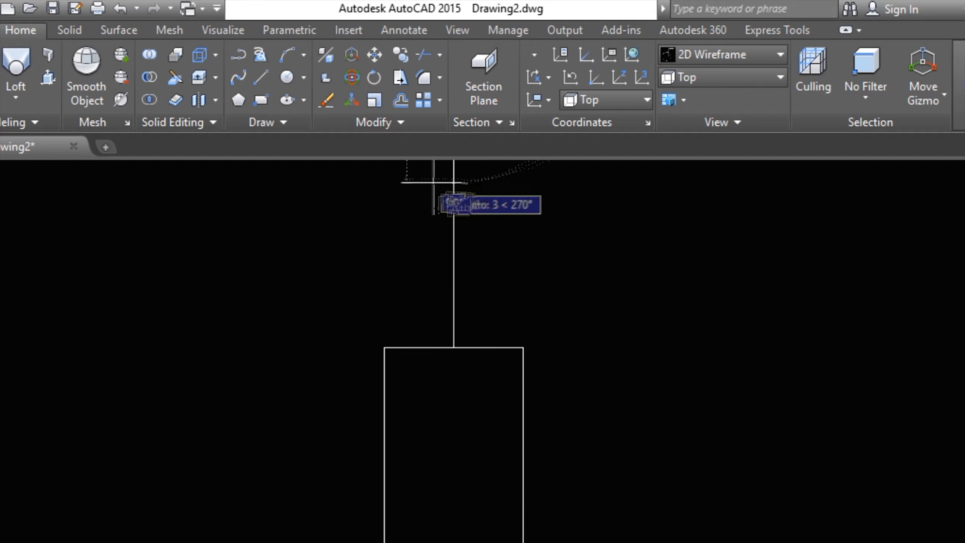
left_click(523, 347)
key("Return")
- Erase the vertical line and the small rectangle's top edge, and mirror the slanted line about the vertical centre axis
scroll(530, 351, "down", 5)
left_click(500, 365)
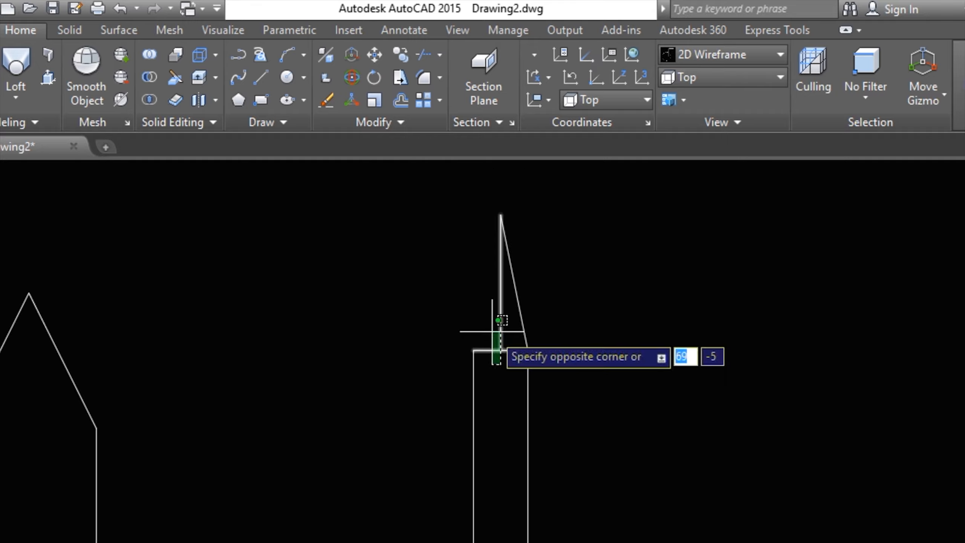
left_click(492, 331)
left_click(398, 122)
left_click(422, 144)
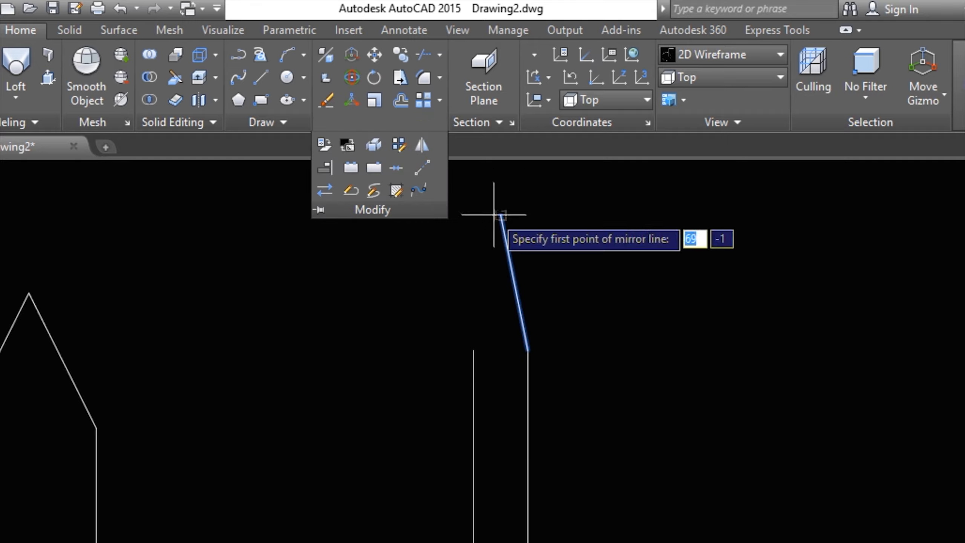
left_click(497, 215)
left_click(506, 313)
key("Return")
- Mirror the small outline's pointed tip about its horizontal midline, keeping the original
left_click(549, 282)
left_click(452, 318)
scroll(357, 276, "down", 8)
scroll(376, 341, "up", 6)
key("Return")
scroll(388, 384, "down", 2)
left_click(394, 270)
left_click(554, 287)
key("Return")
- Erase the bottom edge of the small rectangle above the mirrored tip
scroll(383, 323, "up", 3)
scroll(389, 325, "up", 2)
left_click(385, 319)
scroll(336, 480, "down", 2)
- Try to draw a horizontal line across the small outline from the midpoint of its right side
left_click(261, 77)
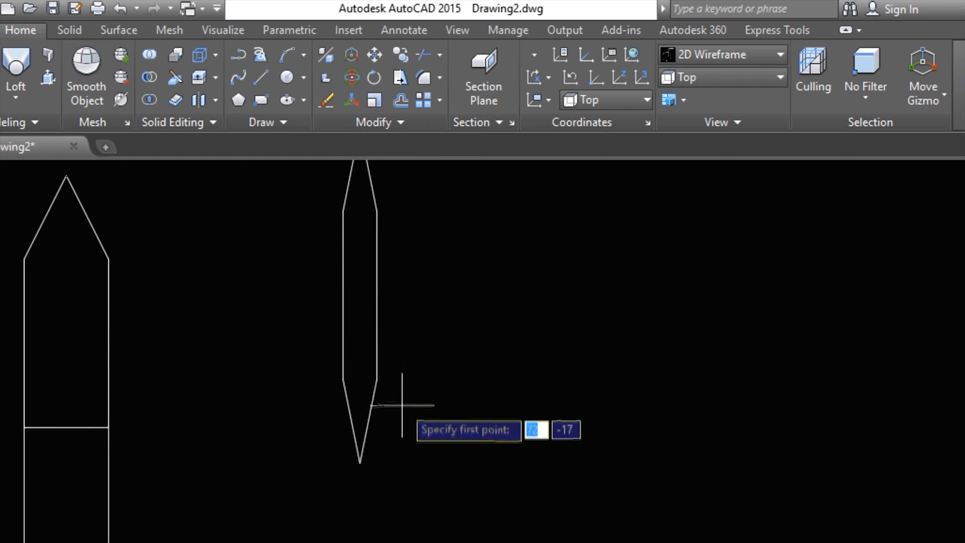
left_click(377, 295)
key("Return")
key("Return")
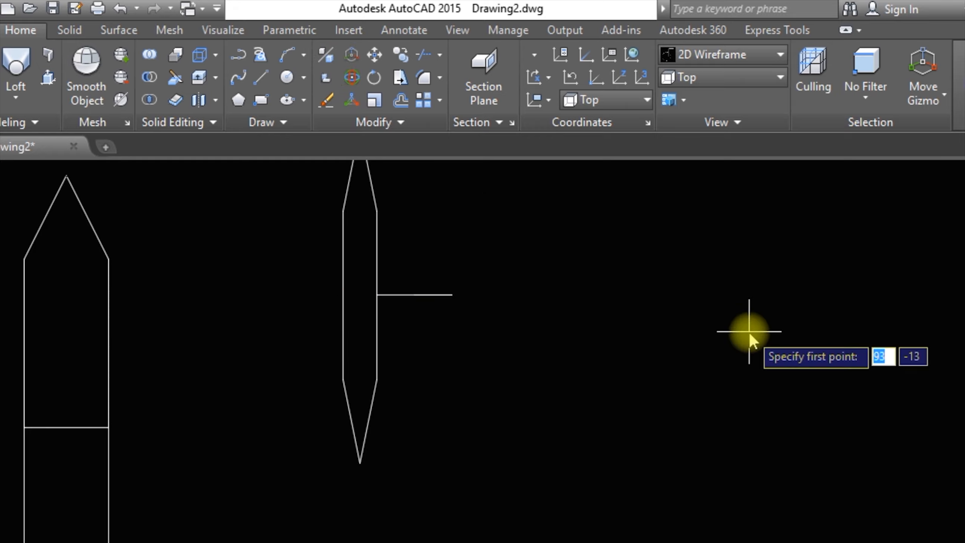
key("Escape")
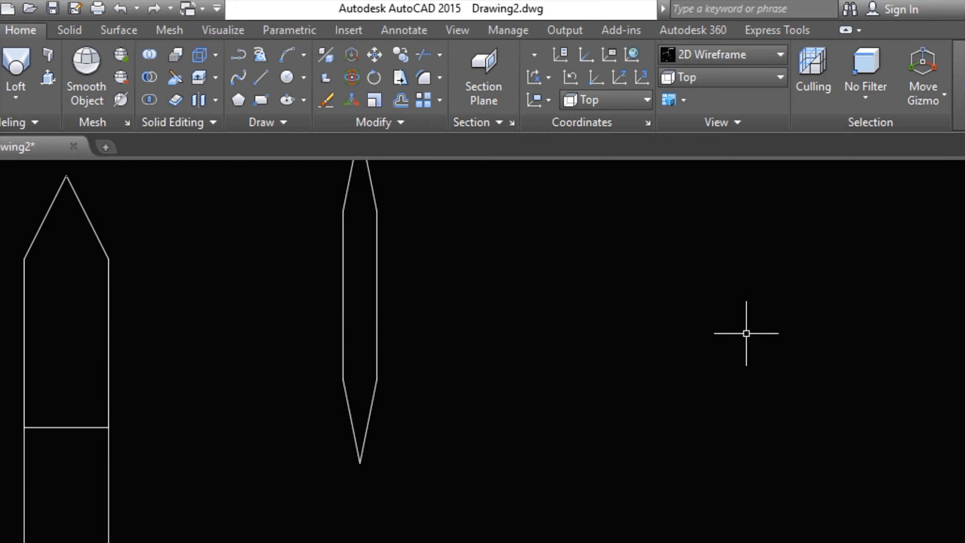
- Draw a horizontal line across the middle of the small pointed outline, between the midpoints of its long sides
type("l")
key("Return")
left_click(377, 293)
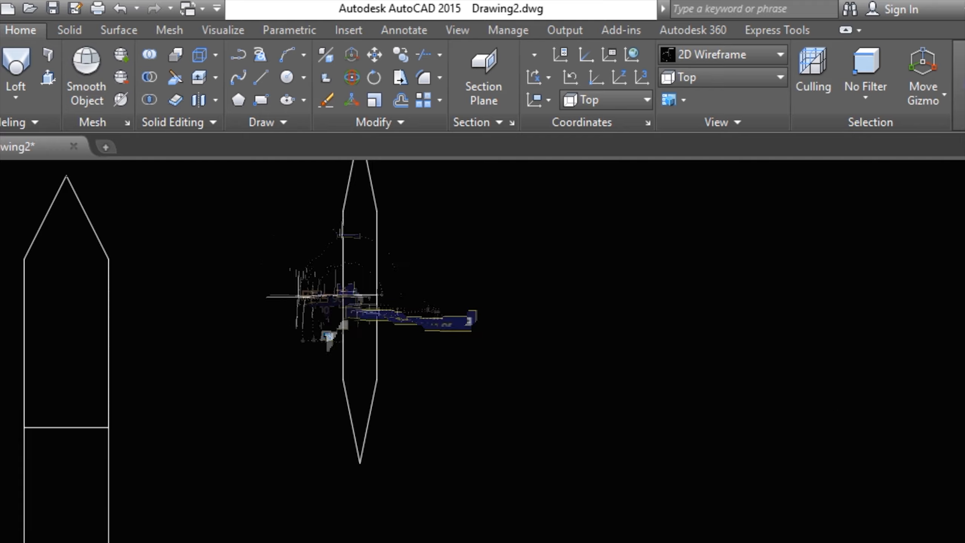
key("Escape")
- Join the segments of the small pointed outline, and join those of the large pointed outline
scroll(344, 438, "down", 2)
left_click_drag(384, 435, 313, 306)
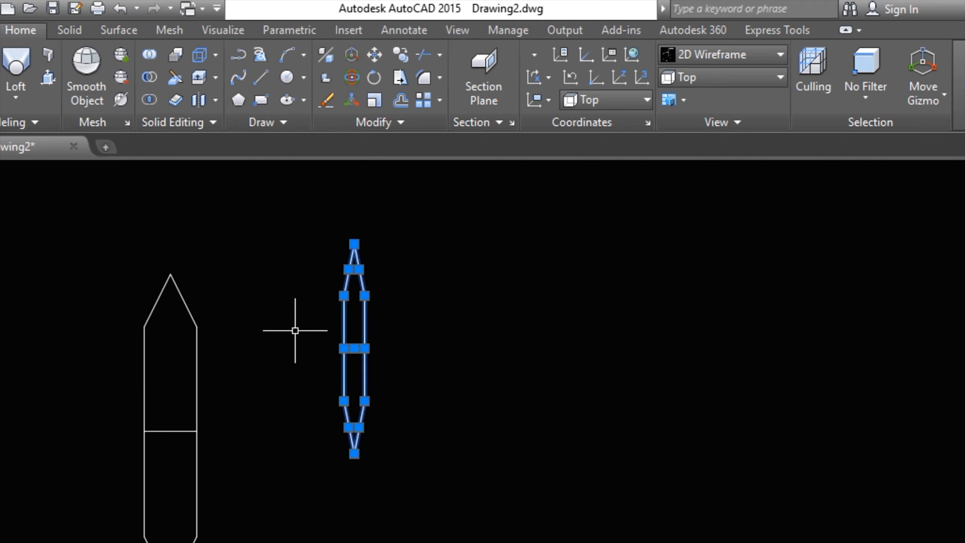
type("j")
key("Return")
left_click(210, 542)
left_click(52, 296)
key("Return")
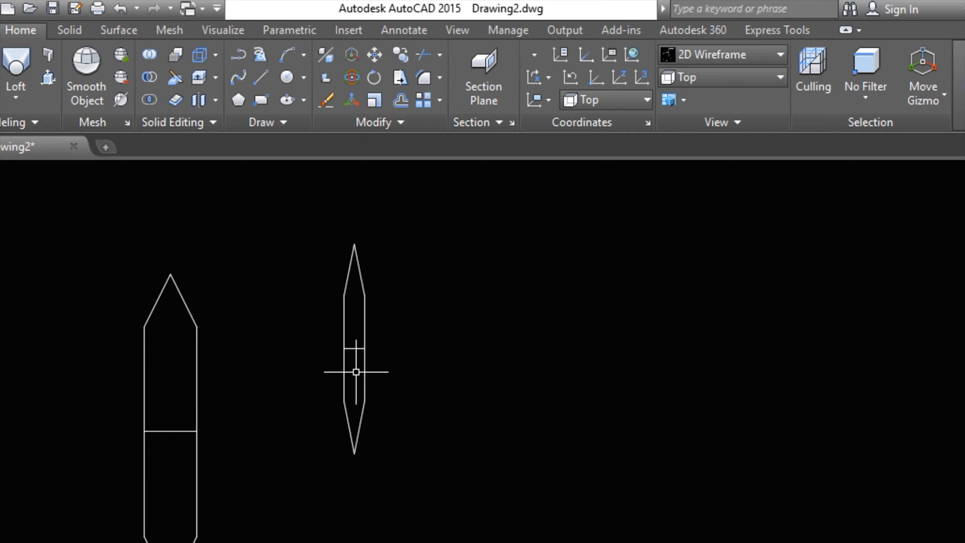
left_click(386, 445)
left_click(300, 227)
right_click(298, 272)
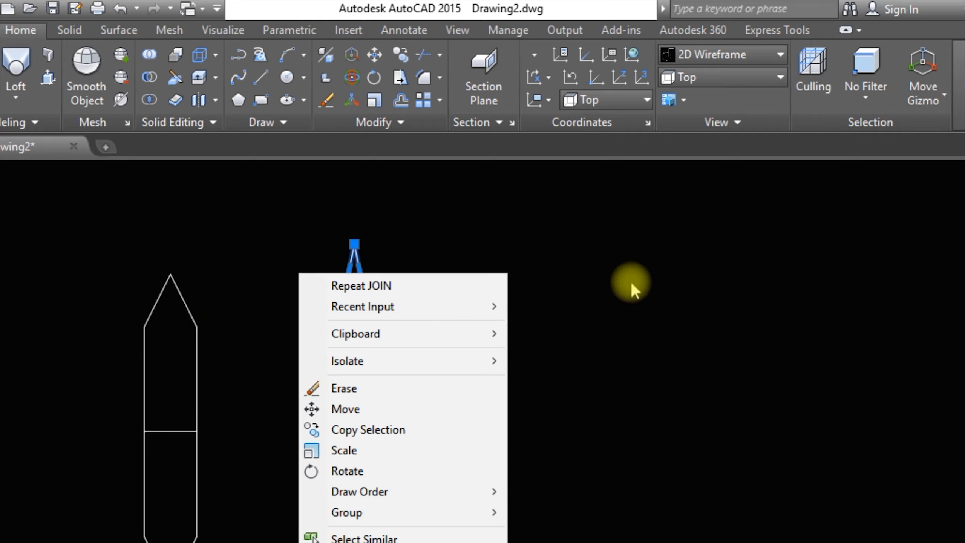
left_click(643, 301)
- In the SE Isometric view, draw a vertical line 5 units downward from the midpoint of the large outline's centre line
left_click(722, 77)
left_click(715, 228)
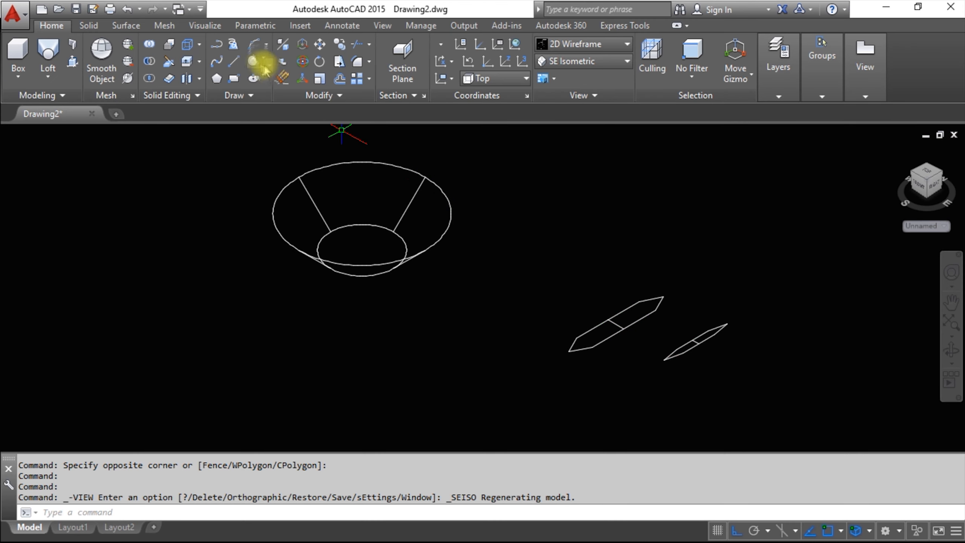
left_click(234, 61)
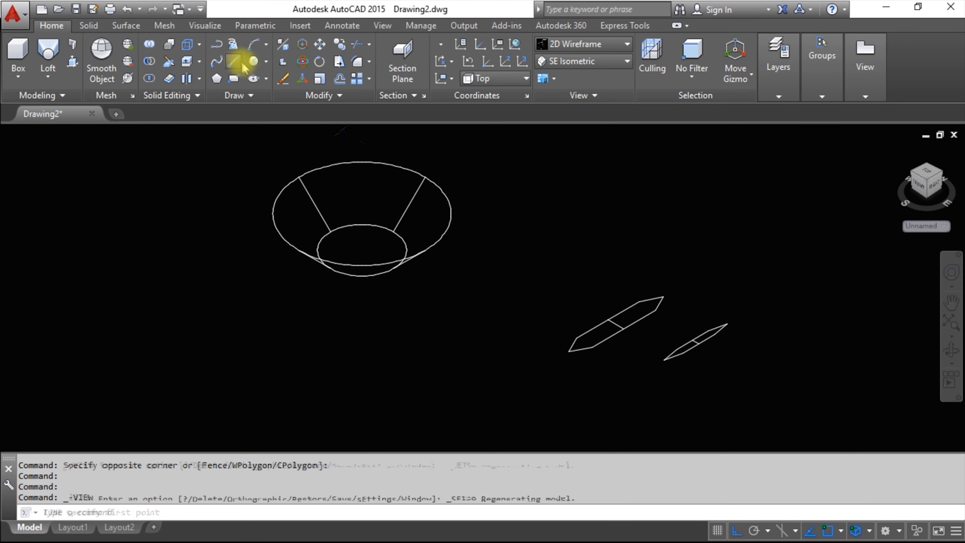
left_click(615, 325)
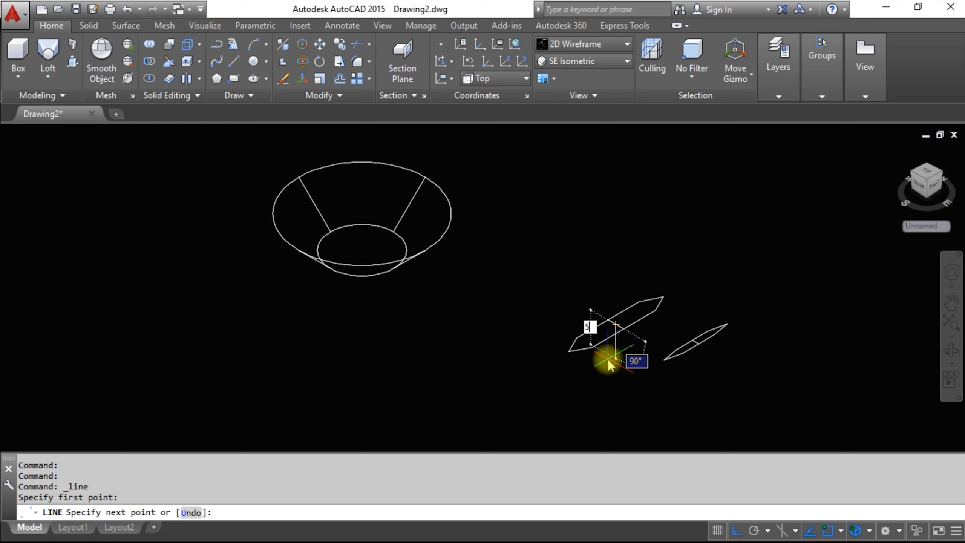
key("Return")
key("Return")
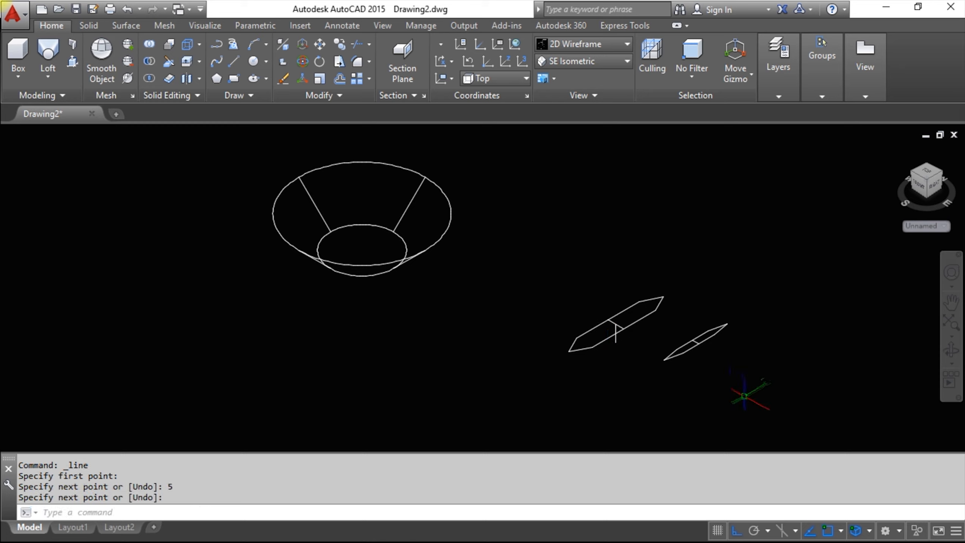
- Move the small pointed outline with its centre line from that line's midpoint to the lower end of the vertical line
left_click(746, 377)
left_click(669, 325)
right_click(680, 328)
left_click(699, 323)
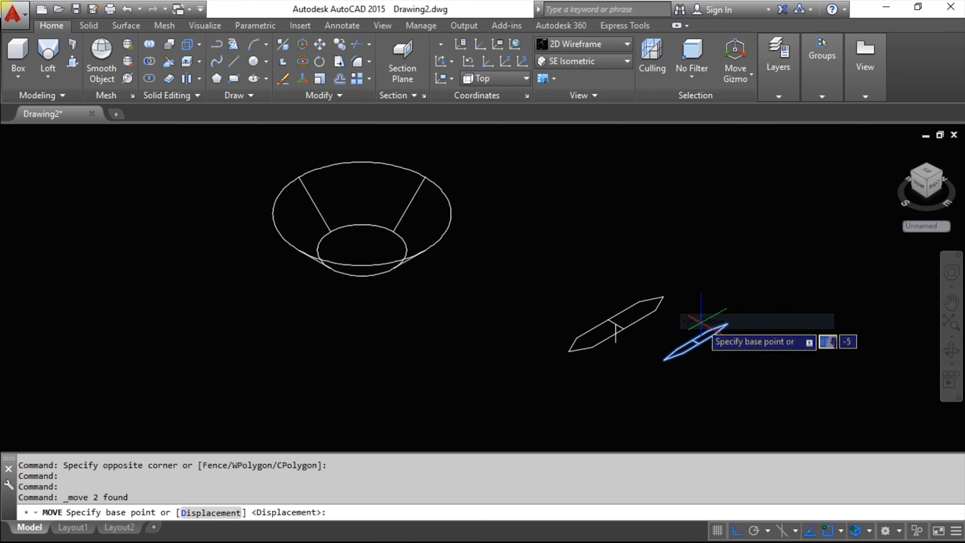
scroll(689, 327, "up", 5)
left_click(690, 320)
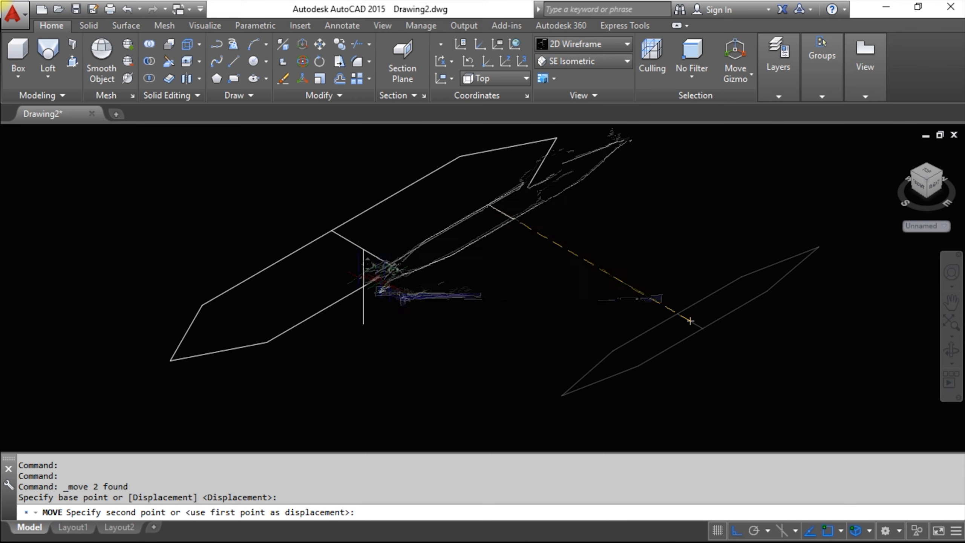
left_click(364, 324)
- Erase the vertical guide line and the small outline's centre line
left_click(363, 305)
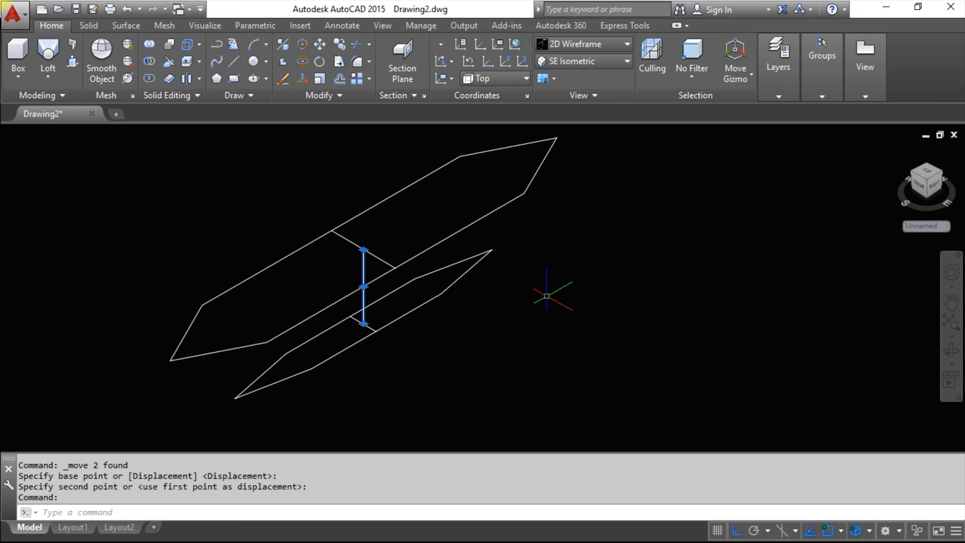
key("Delete")
left_click(363, 325)
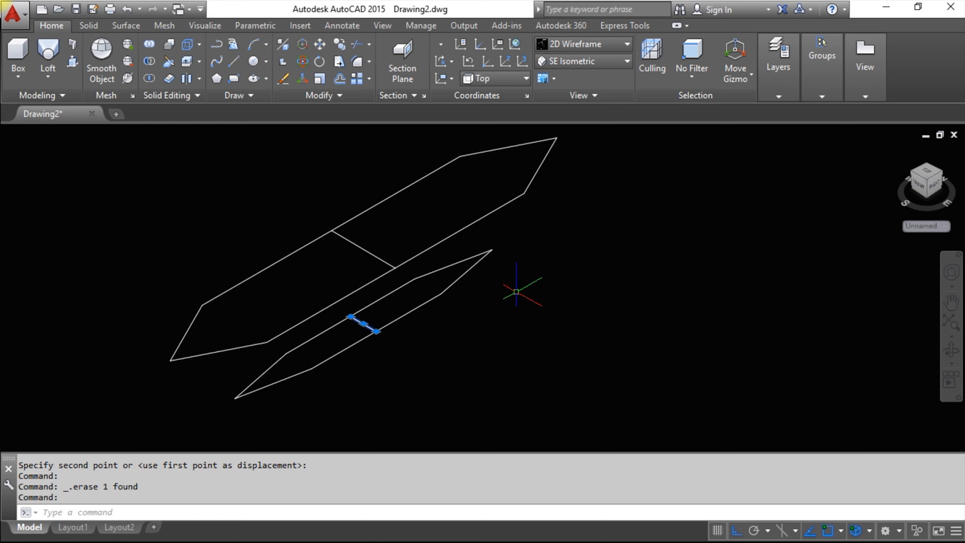
- Loft a solid from the large pointed outline to the small one, using cross sections only
left_click(47, 57)
left_click(199, 315)
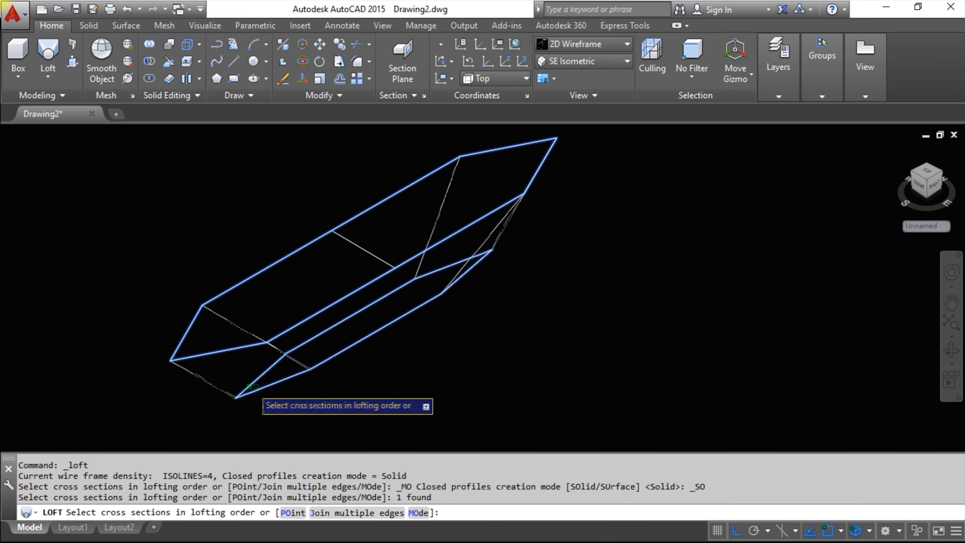
left_click(251, 387)
right_click(573, 302)
right_click(572, 301)
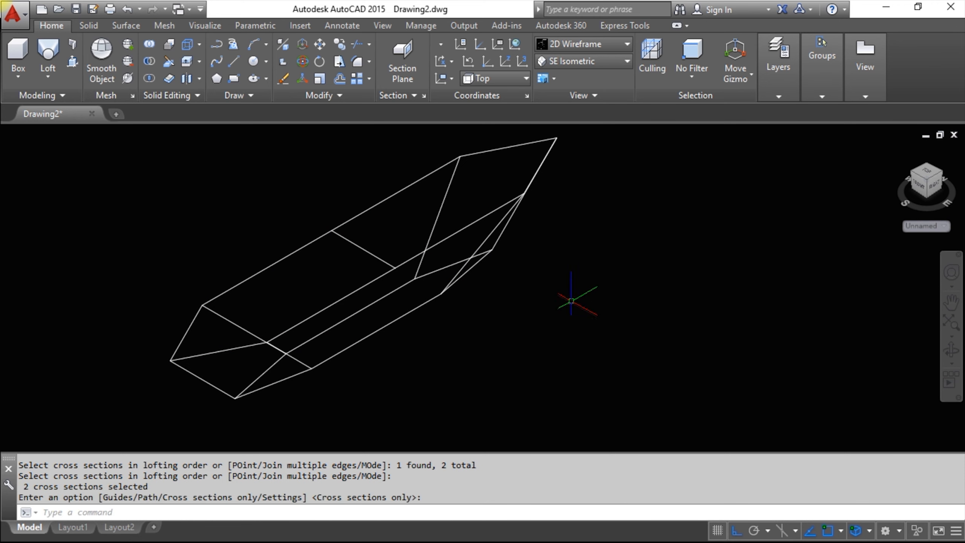
scroll(464, 298, "down", 3)
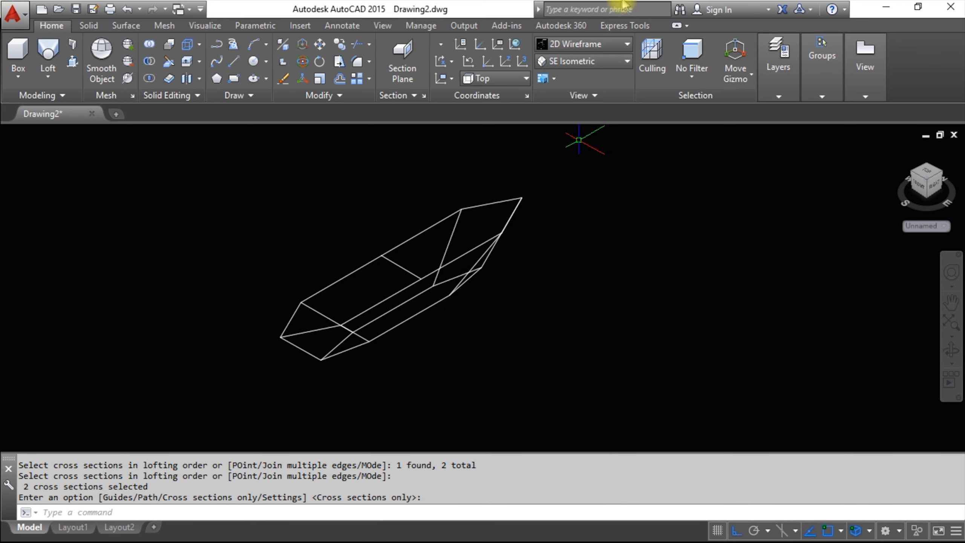
- In the Top view, copy the lofted pointed solid and its centre line horizontally into the space towards the circular solid
left_click(575, 64)
left_click(564, 82)
left_click(762, 345)
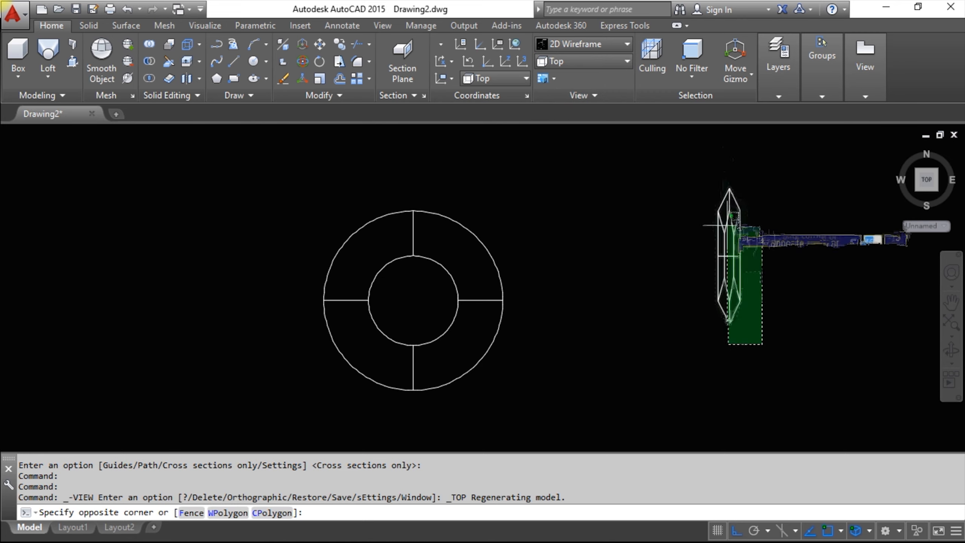
left_click(728, 225)
right_click(550, 189)
left_click(626, 319)
left_click(719, 257)
left_click(600, 256)
right_click(658, 318)
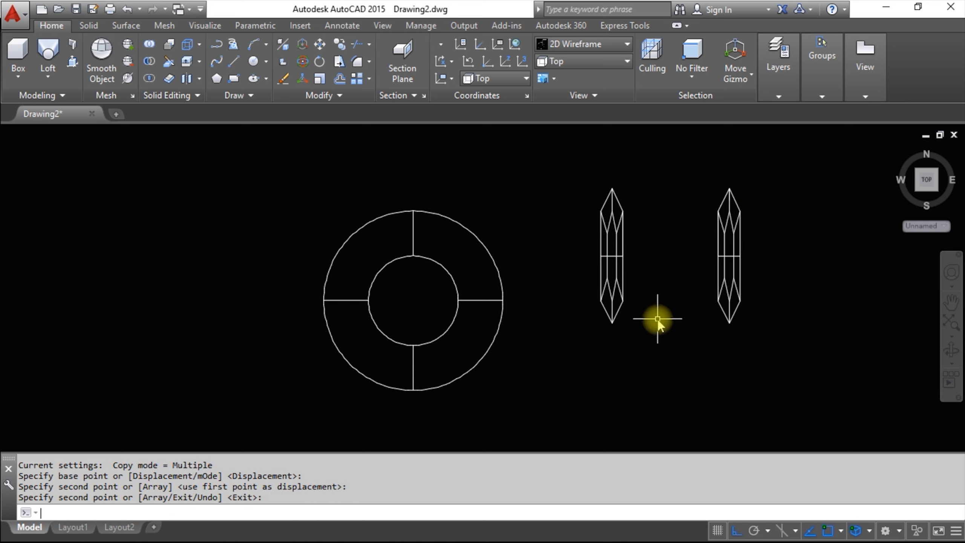
- Rotate the copied pointed solid and its centre line a quarter turn about the midpoint of its right side, so it lies horizontally
left_click(658, 324)
left_click(553, 151)
right_click(533, 219)
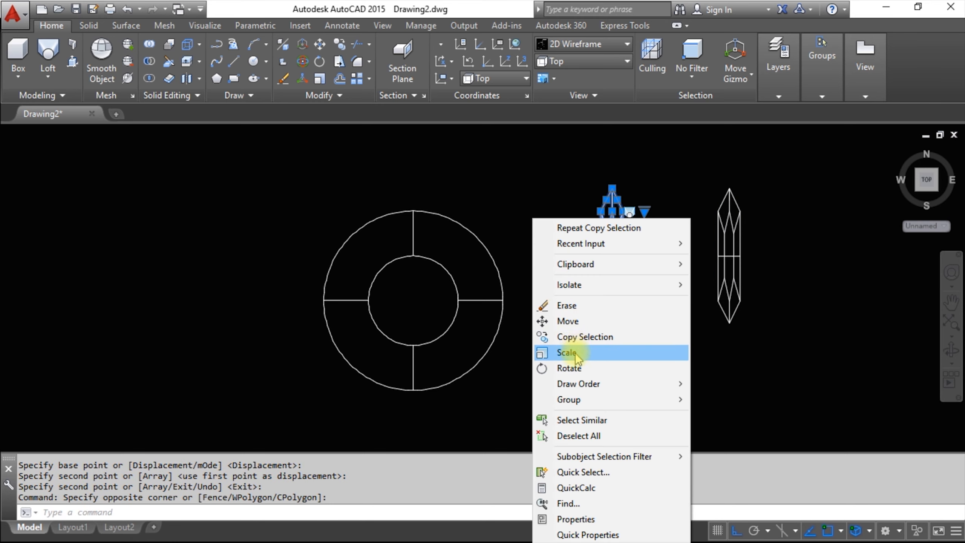
left_click(569, 368)
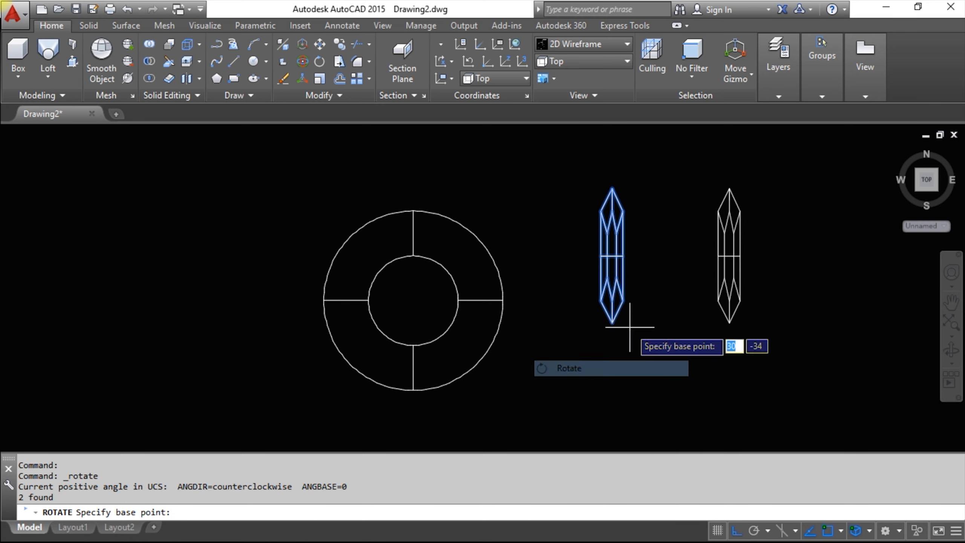
left_click(624, 256)
left_click(619, 339)
key("Escape")
- Move the horizontal pointed solid onto the vertical one to form a cross, matching the midpoints of their centre lines
left_click(675, 282)
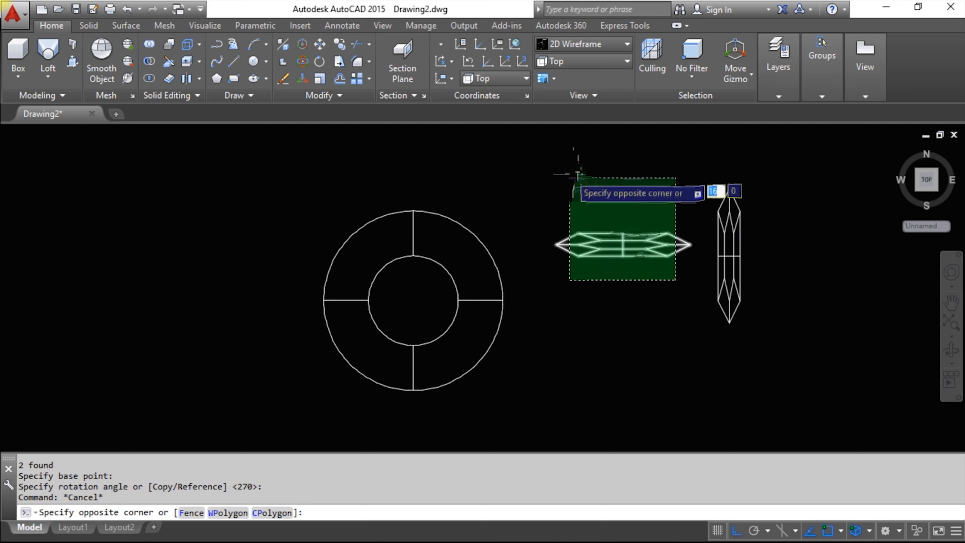
left_click(570, 178)
right_click(577, 218)
left_click(607, 324)
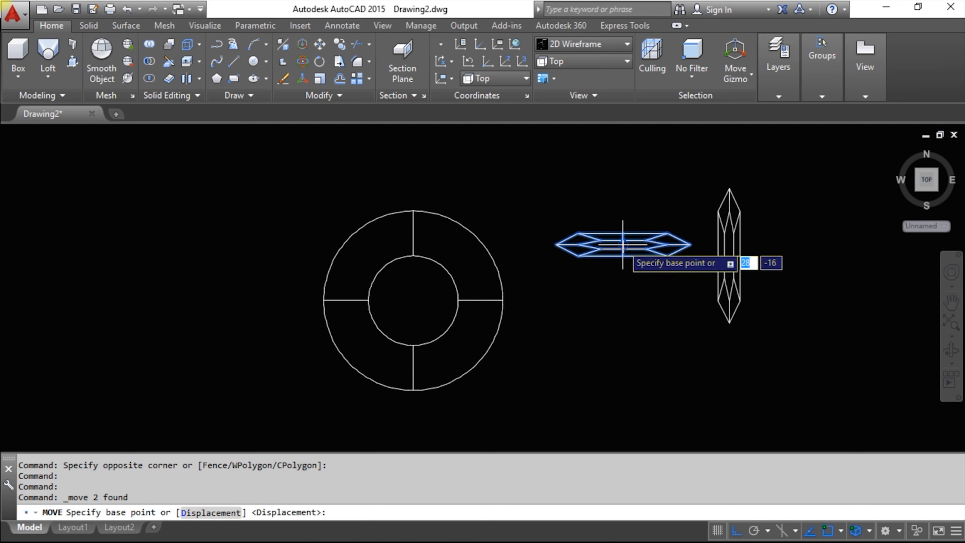
left_click(622, 245)
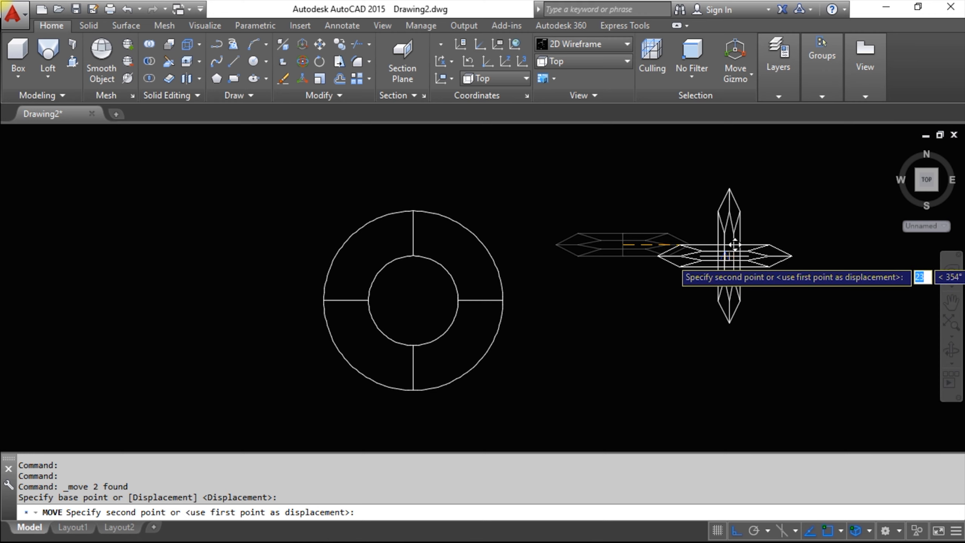
scroll(737, 245, "up", 2)
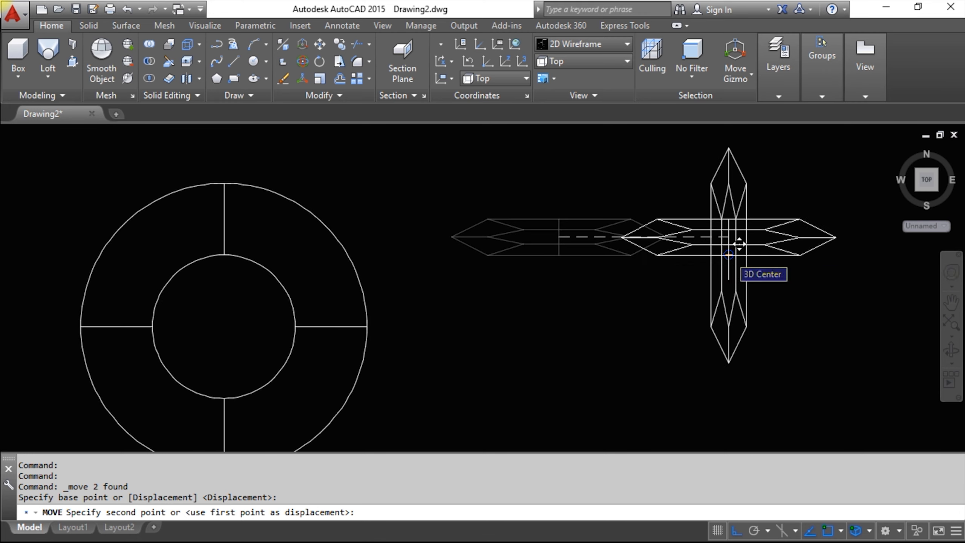
left_click(732, 253)
right_click(749, 277)
key("Escape")
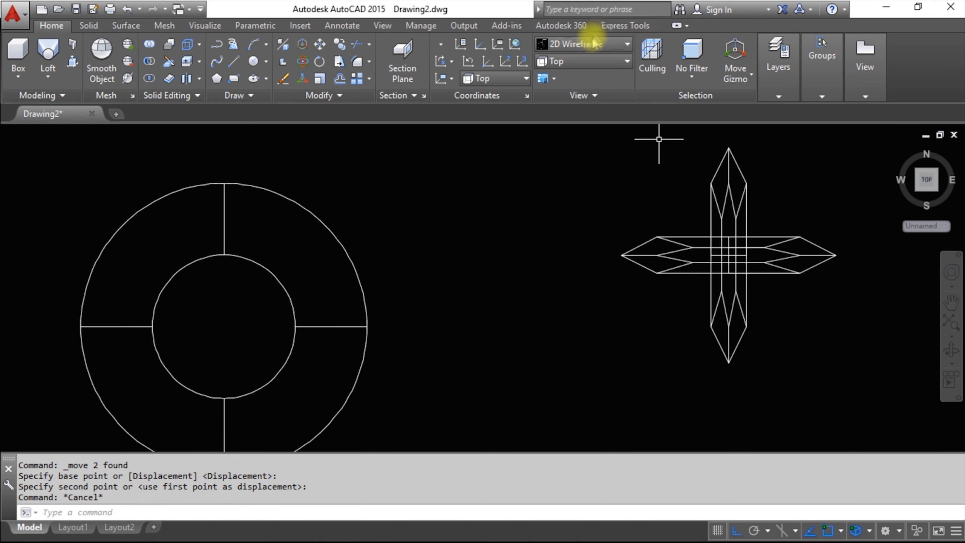
- Apply the Realistic visual style and move the crossed solids with their centre lines from the cross's centre to the circular solid's centre
left_click(599, 45)
left_click(738, 76)
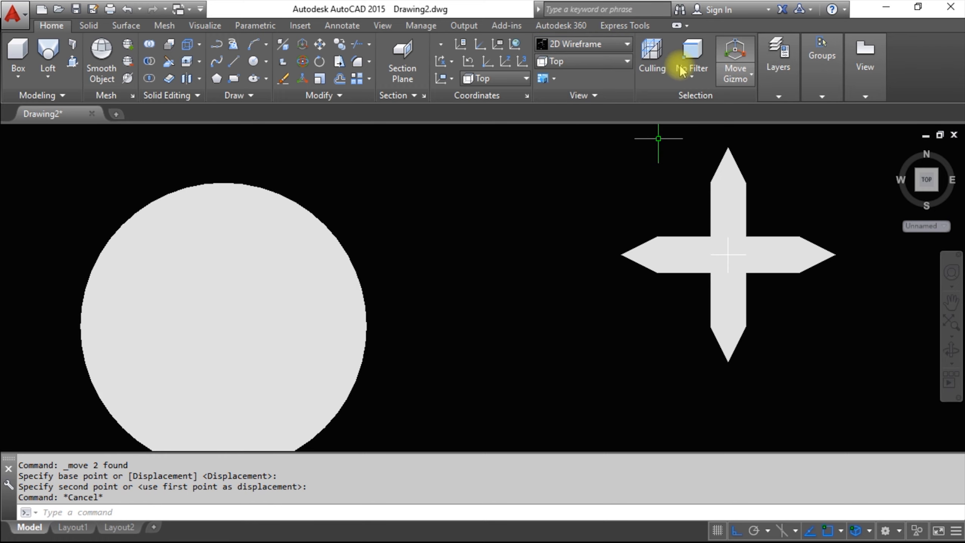
left_click(835, 338)
left_click(623, 217)
right_click(623, 219)
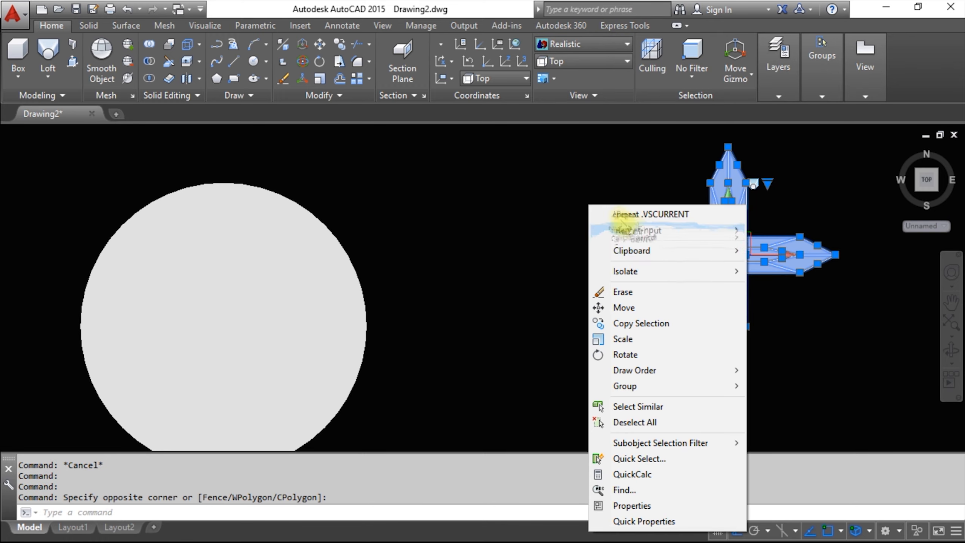
left_click(624, 307)
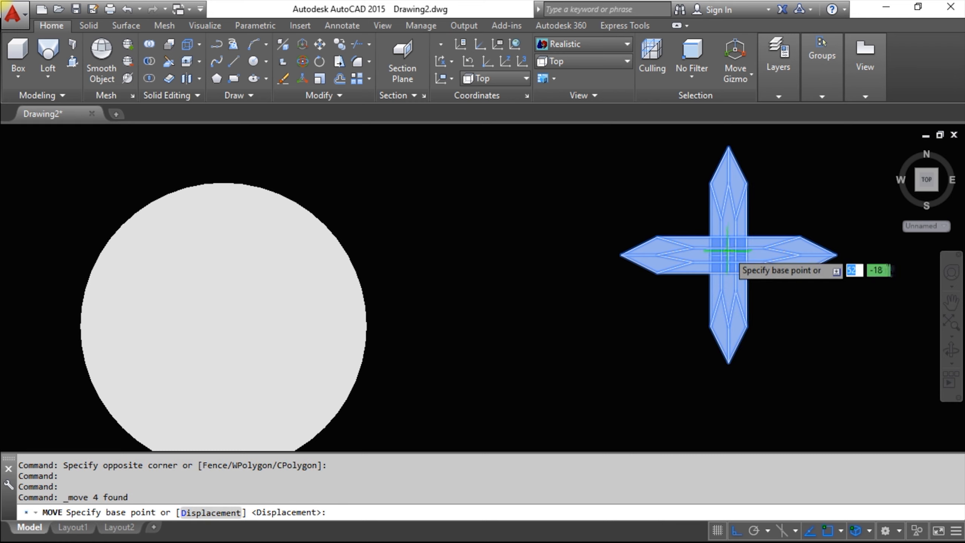
left_click(728, 254)
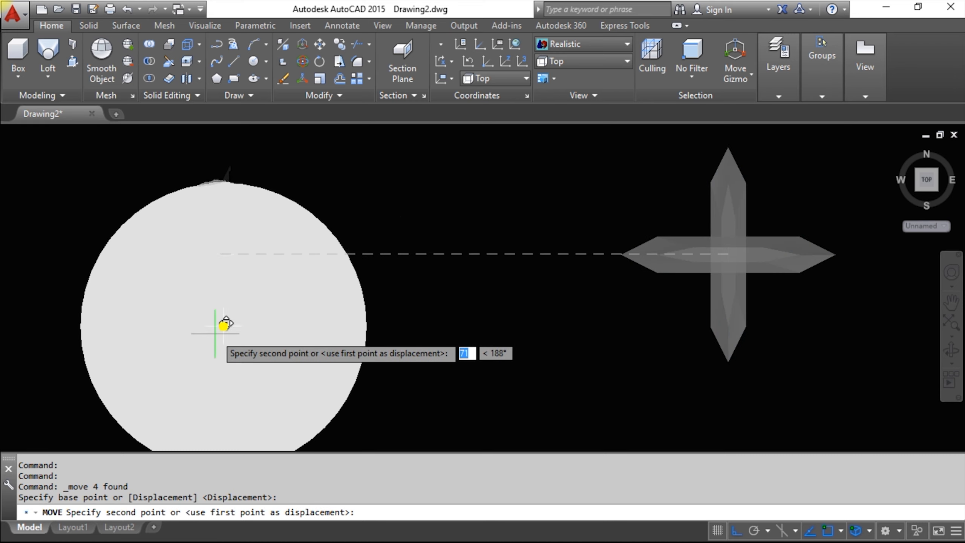
left_click(235, 315)
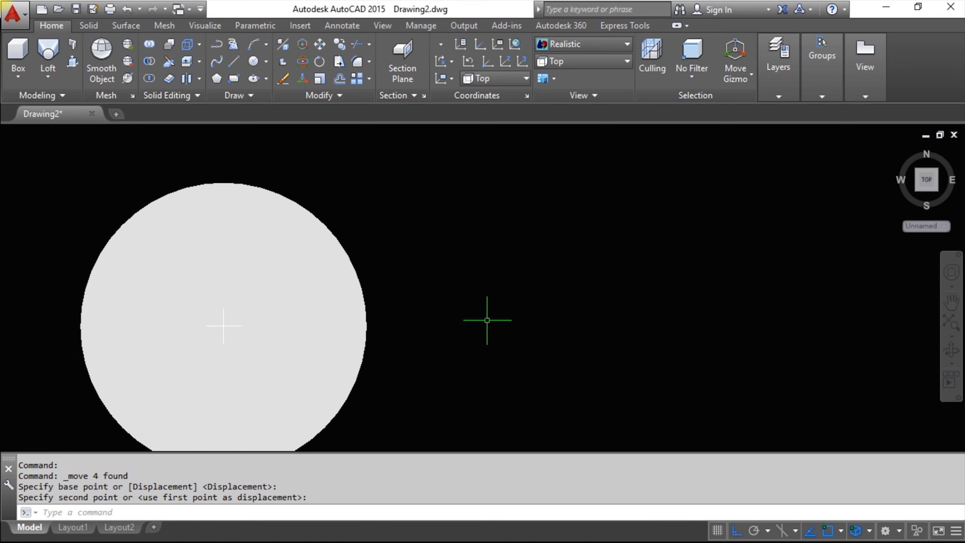
key("Escape")
scroll(486, 317, "down", 2)
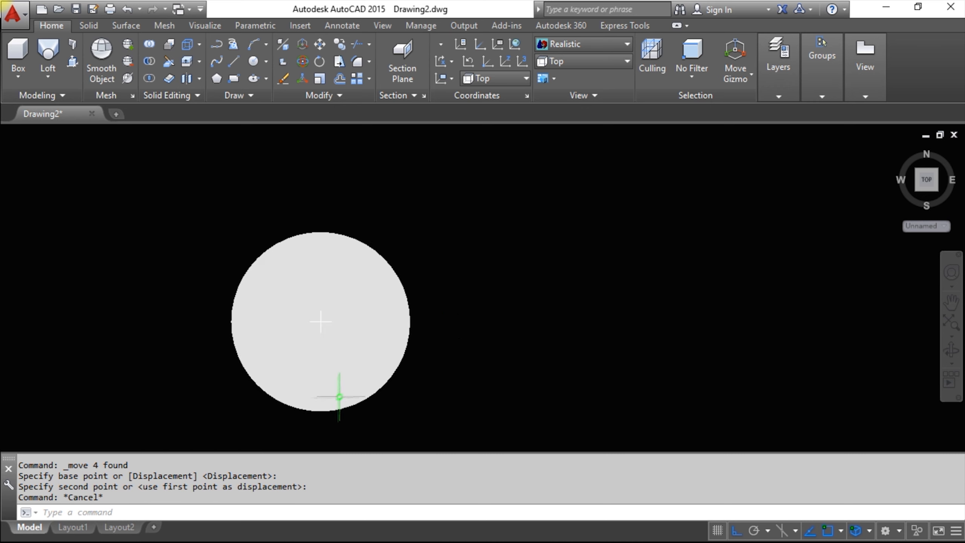
- Subtract both crossed pointed solids from the circular lofted solid and view the cross-shaped recess at an angle
left_click(149, 63)
left_click(333, 255)
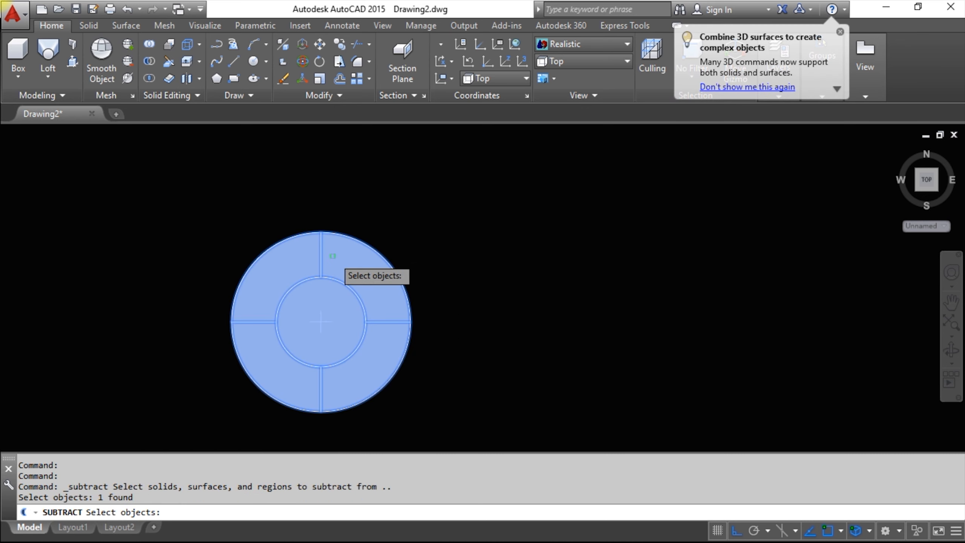
key("Return")
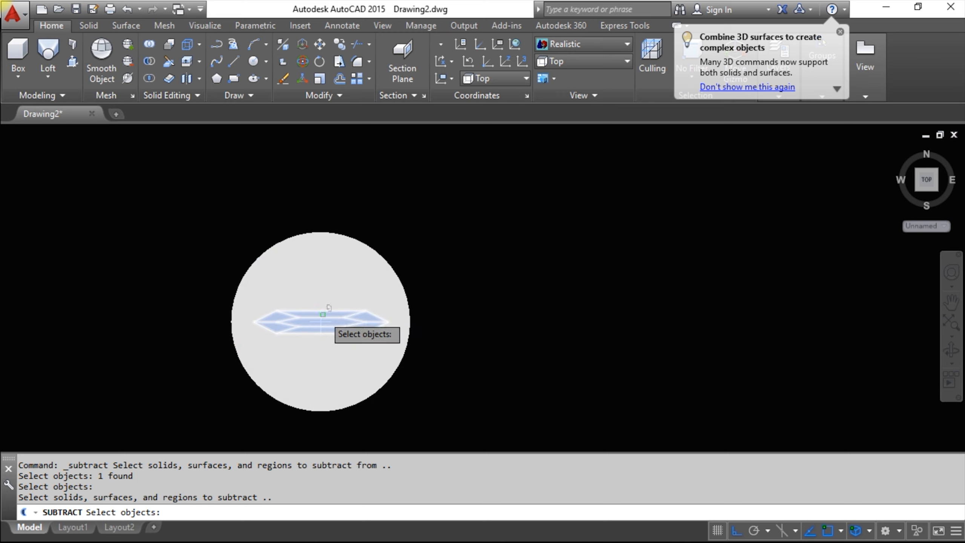
left_click(329, 310)
key("Return")
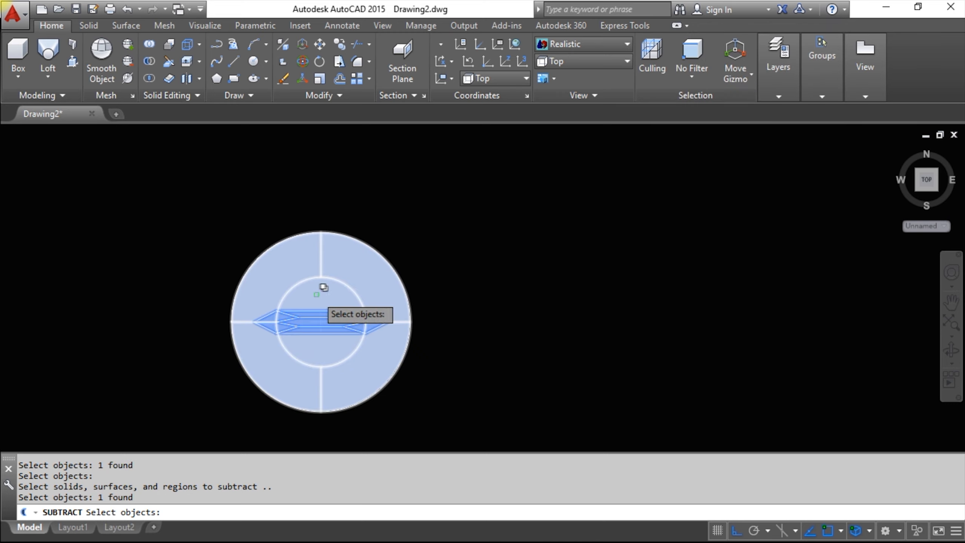
left_click(327, 290)
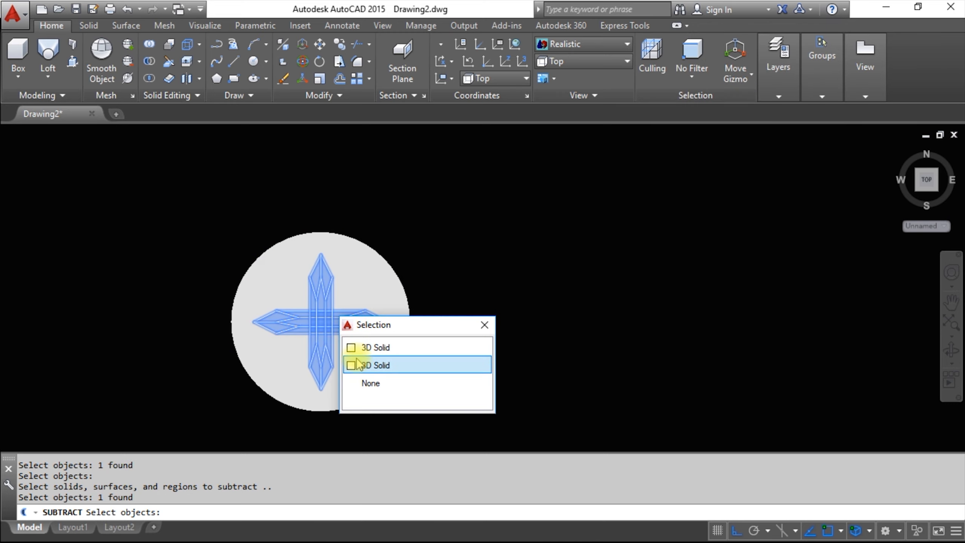
left_click(405, 365)
right_click(494, 311)
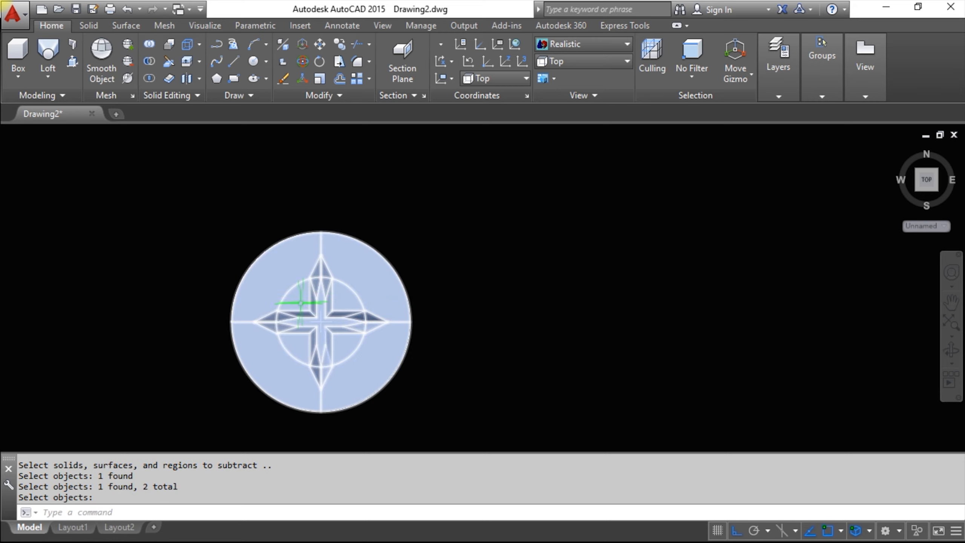
left_click(951, 349)
left_click_drag(502, 334, 446, 277)
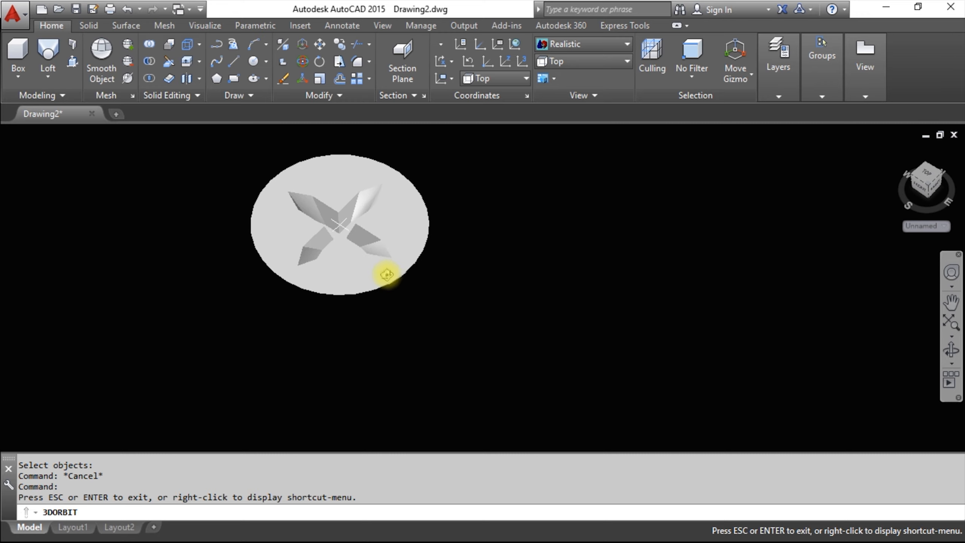
- In the Top view, draw a circle of radius 10 beside the recessed screw head
left_click(583, 61)
left_click(581, 78)
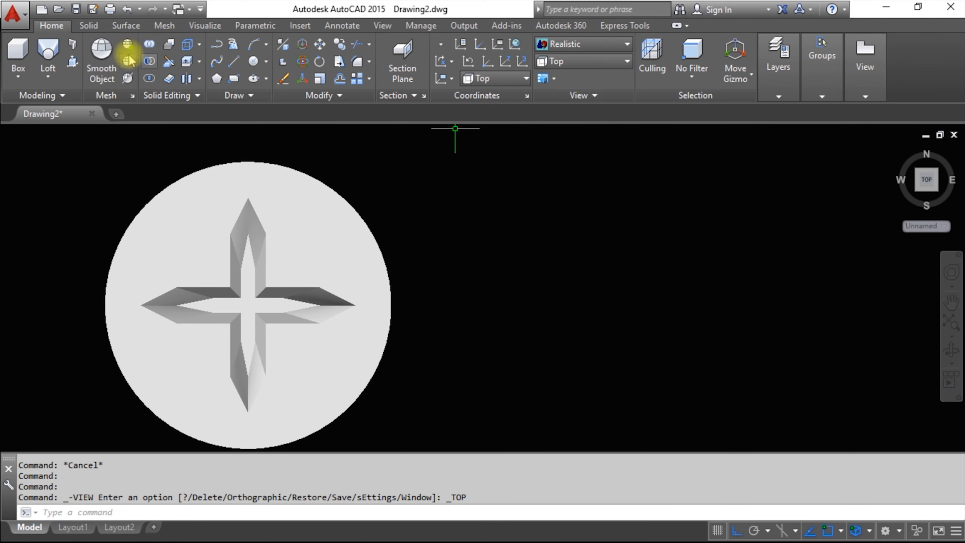
left_click(253, 61)
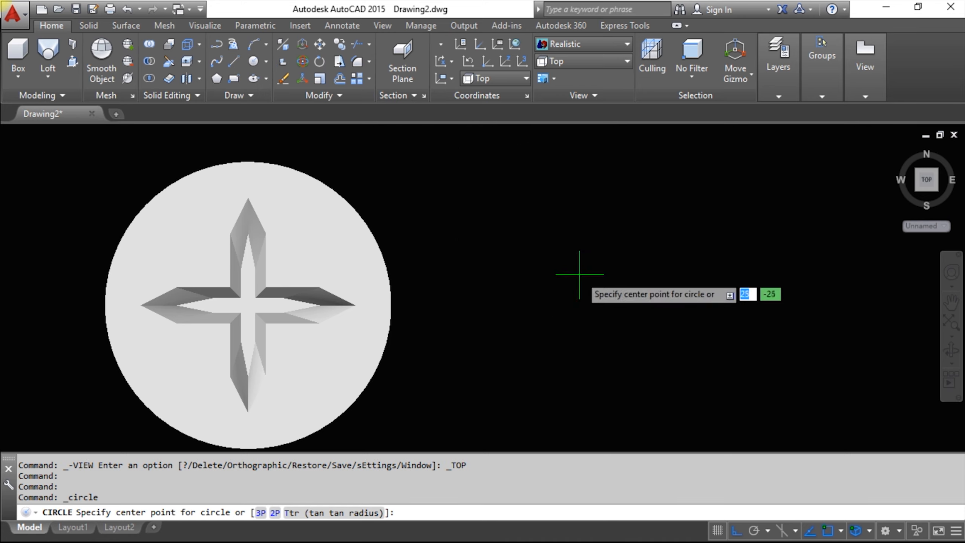
left_click(623, 287)
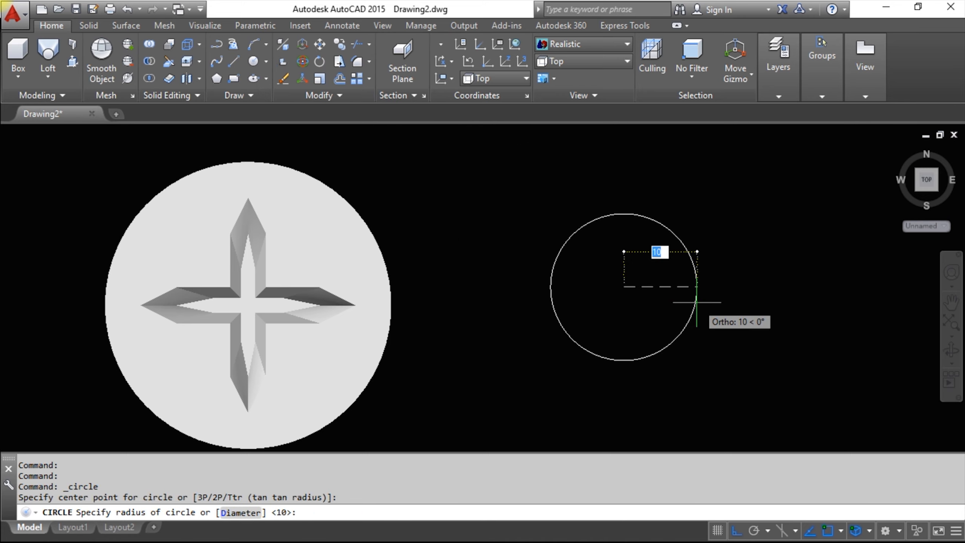
left_click(696, 303)
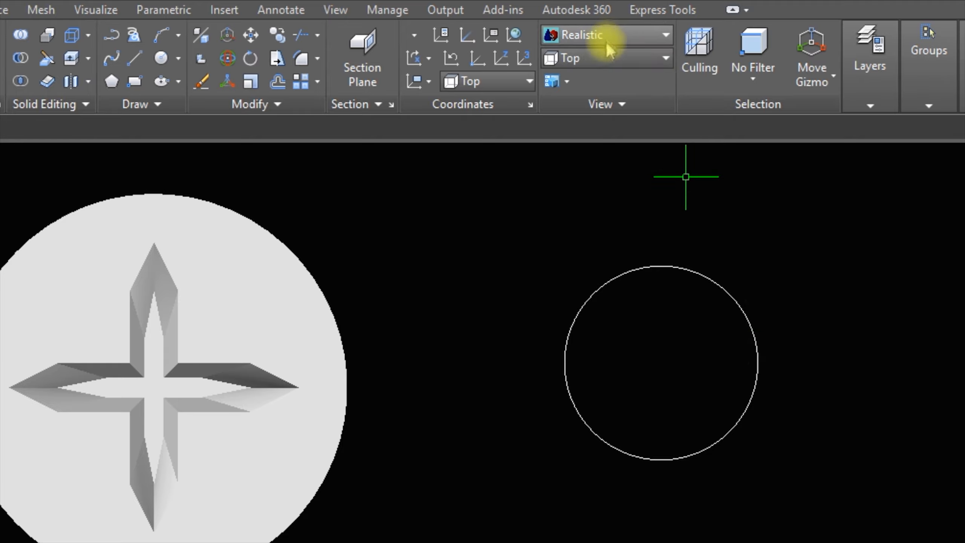
- Switch to the SE Isometric view and extrude the new circle 150 units downward into a cylindrical shaft
left_click(608, 58)
left_click(590, 211)
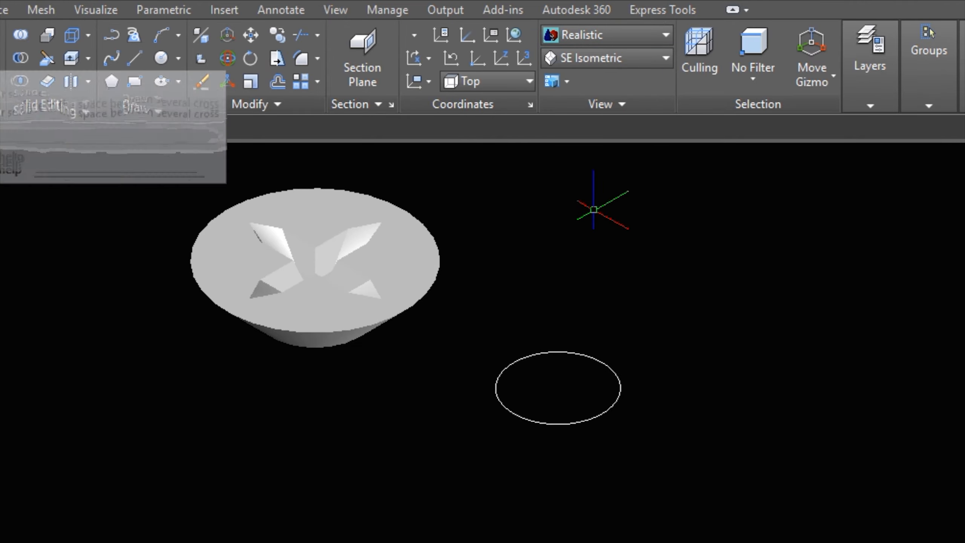
left_click(1, 110)
left_click(500, 400)
key("Return")
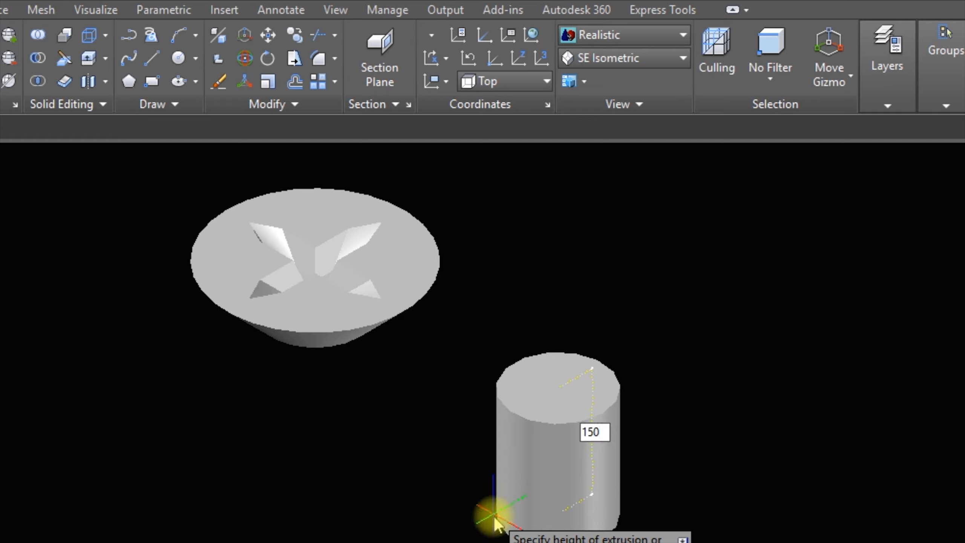
left_click(496, 525)
scroll(474, 254, "down", 6)
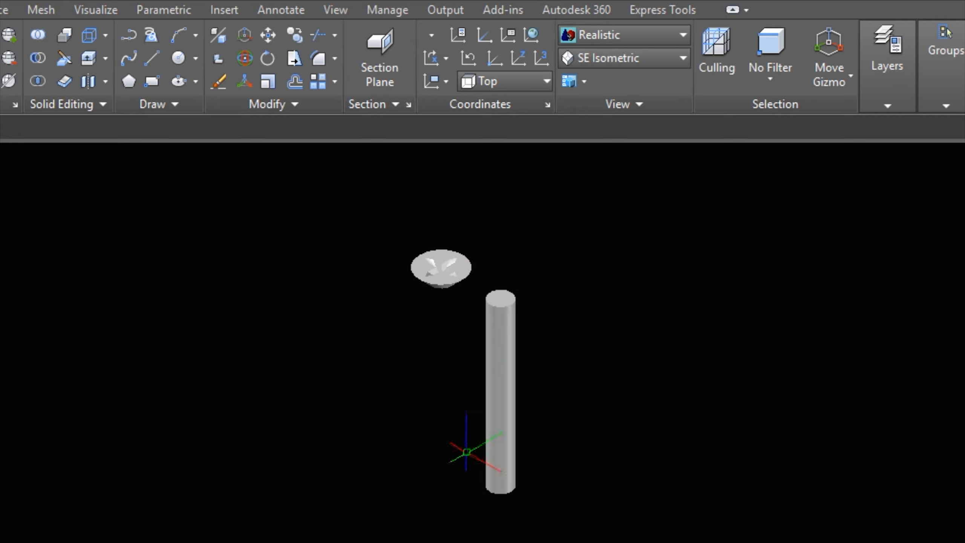
- Chamfer the shaft's lower circular edge with unequal distances so that the end tapers to a sharp point
scroll(490, 399, "up", 3)
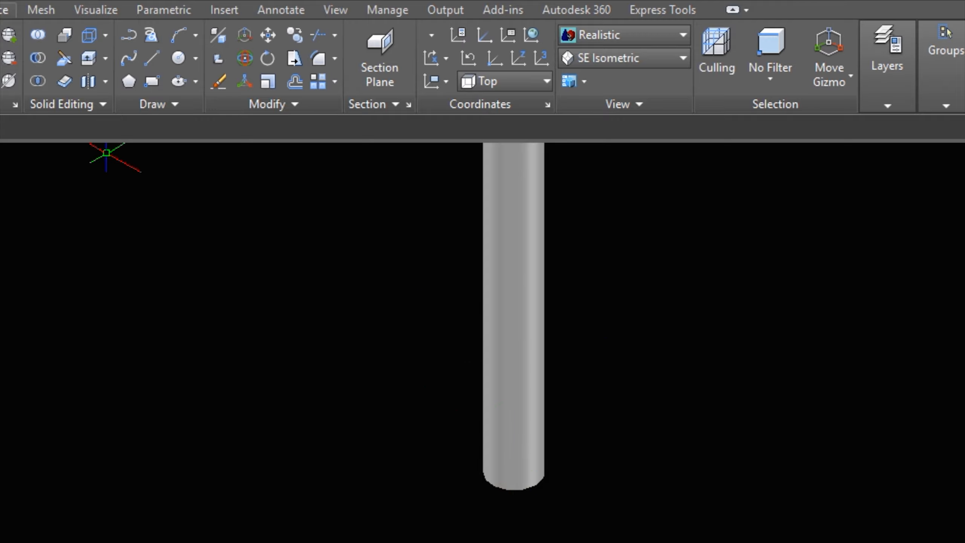
left_click(0, 10)
left_click(531, 49)
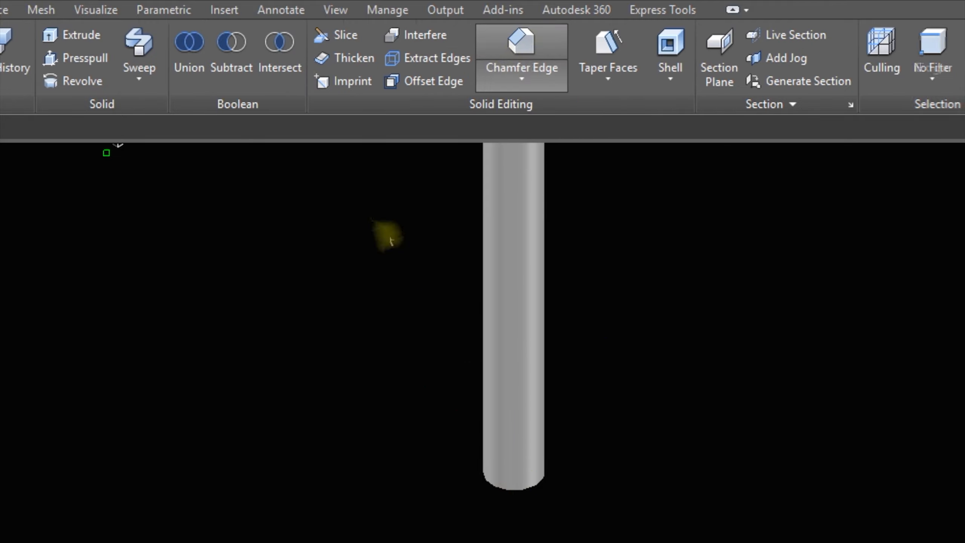
left_click(542, 480)
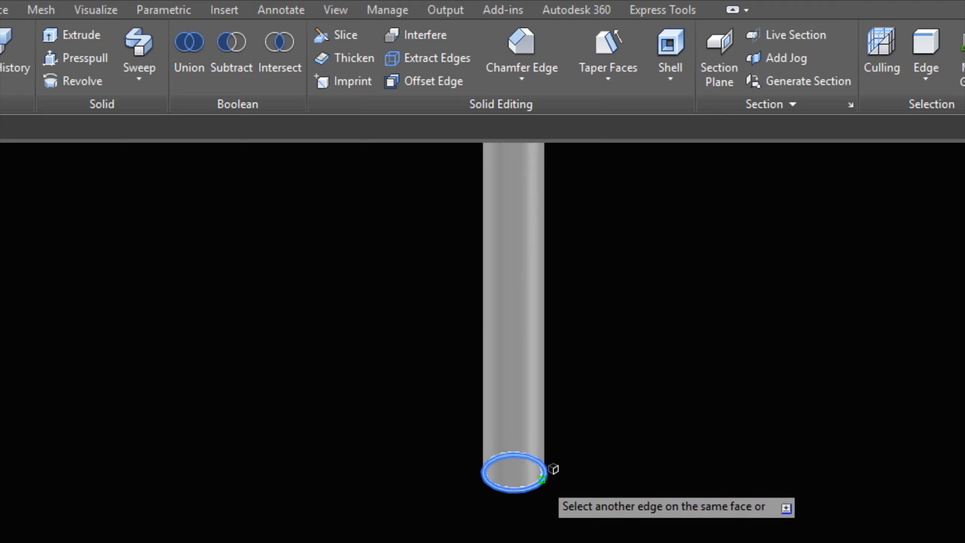
right_click(577, 433)
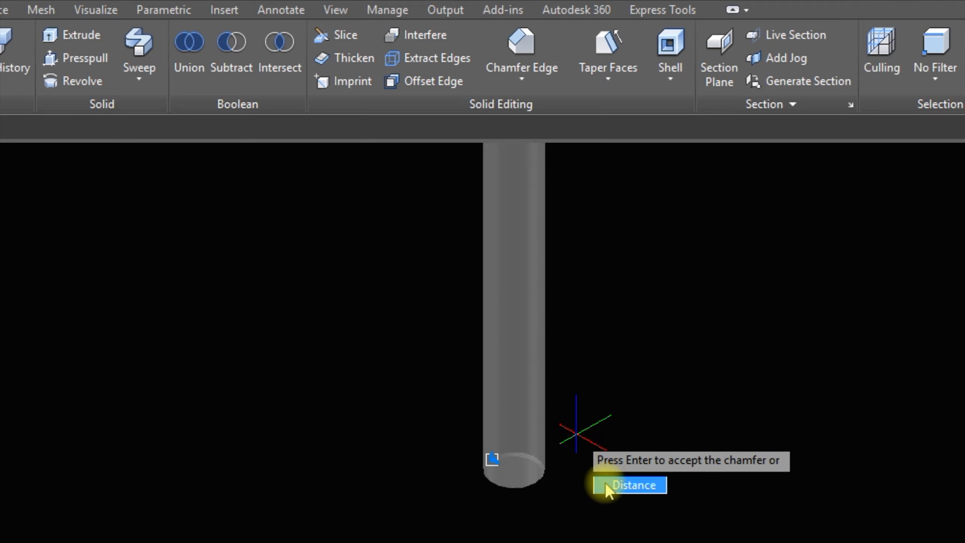
left_click(623, 485)
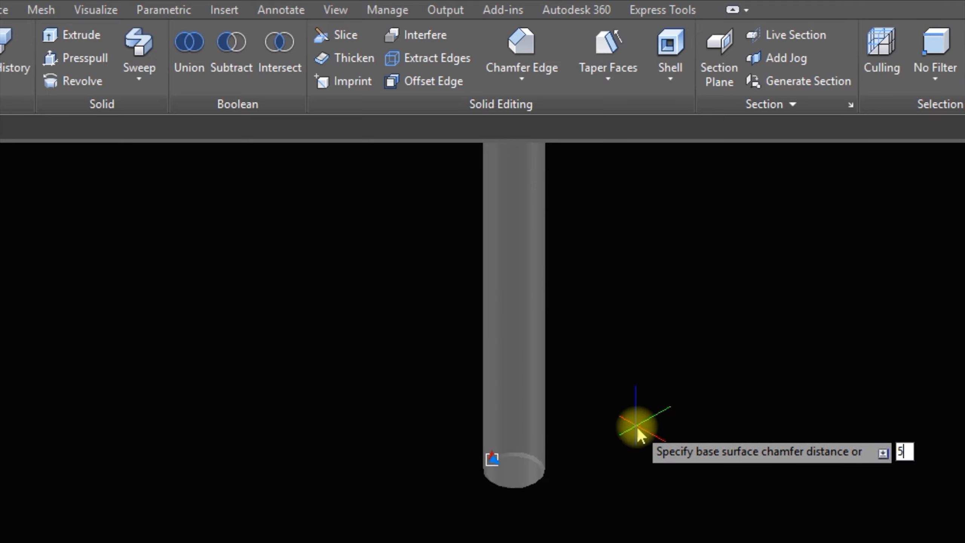
key("Return")
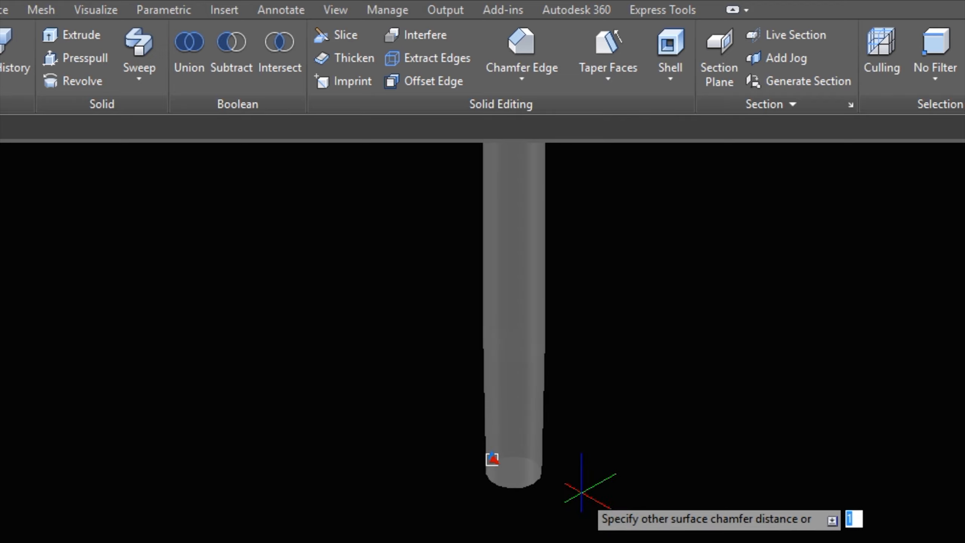
key("Return")
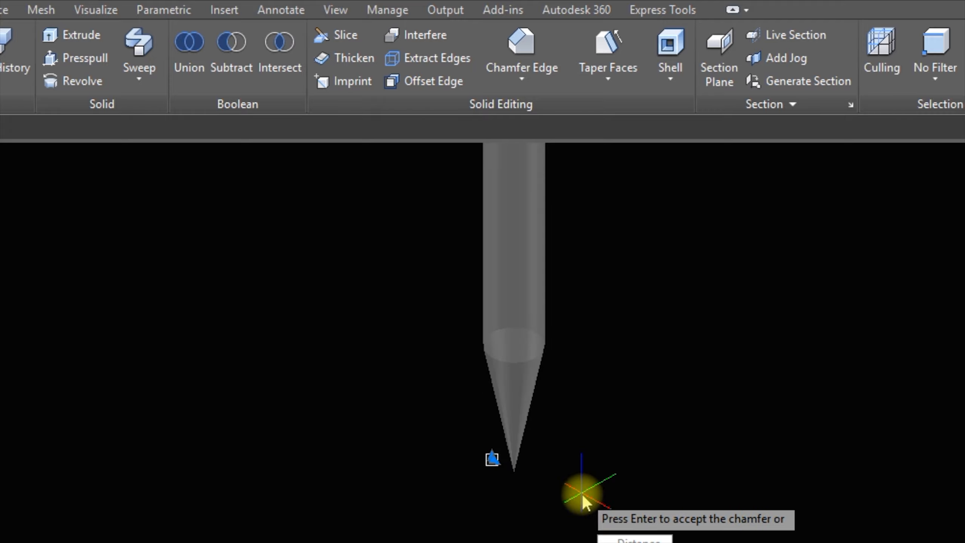
scroll(386, 488, "down", 2)
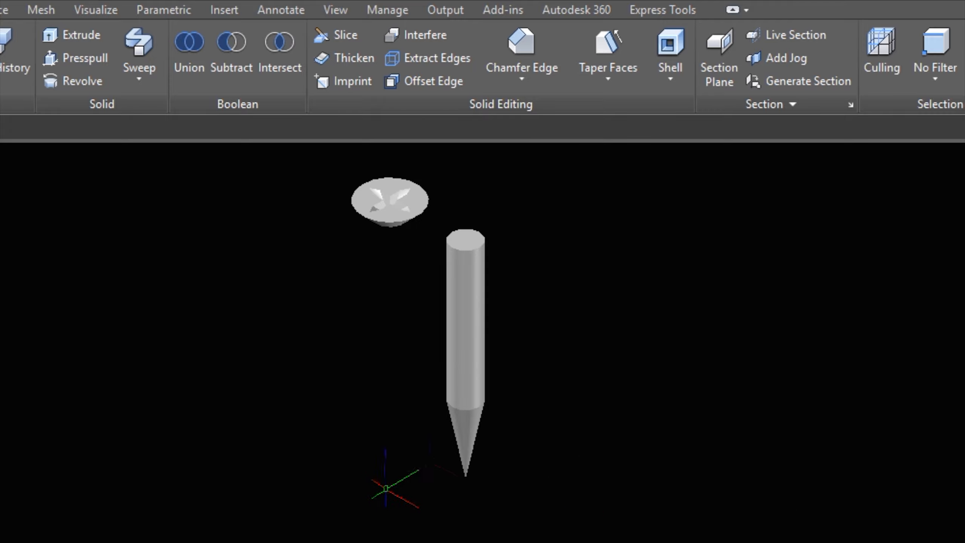
- Show the model in 2D Wireframe from the Left view and move the screw head sideways, clear of the pointed shaft
left_click(169, 75)
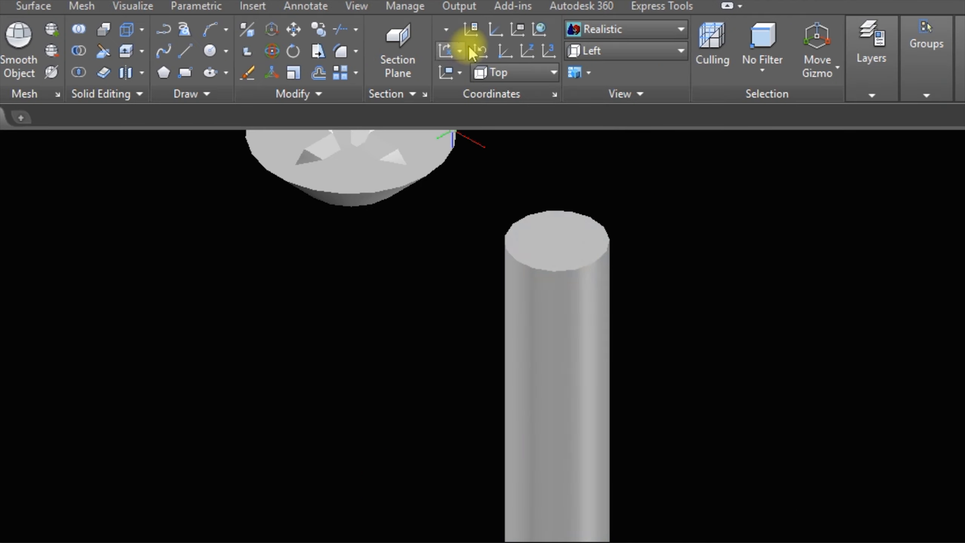
left_click(609, 33)
left_click(590, 49)
left_click(593, 50)
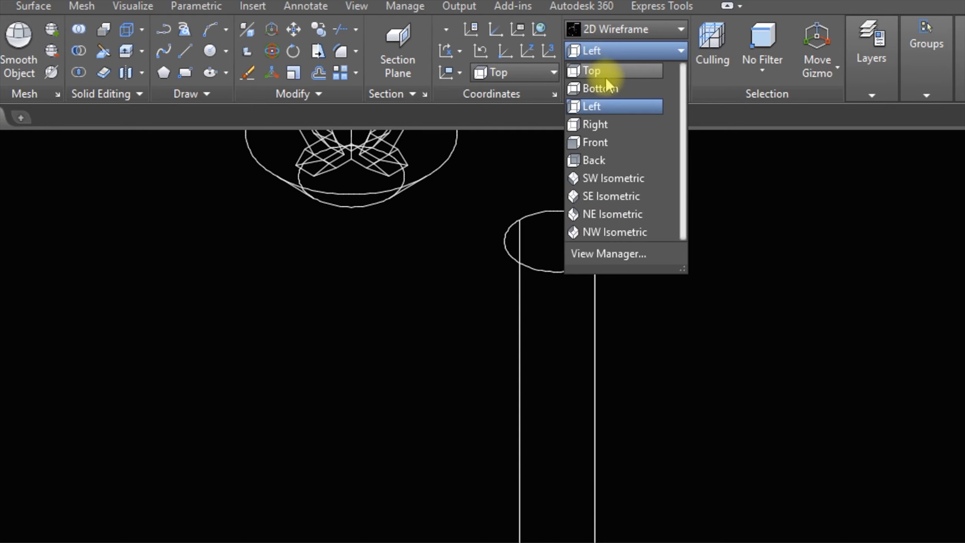
left_click(604, 104)
scroll(498, 272, "down", 2)
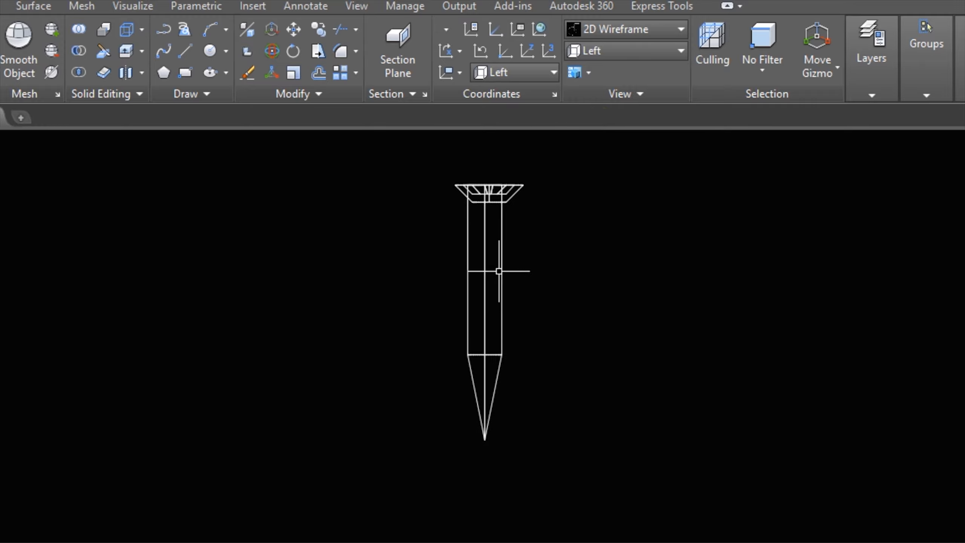
right_click(547, 171)
left_click(585, 299)
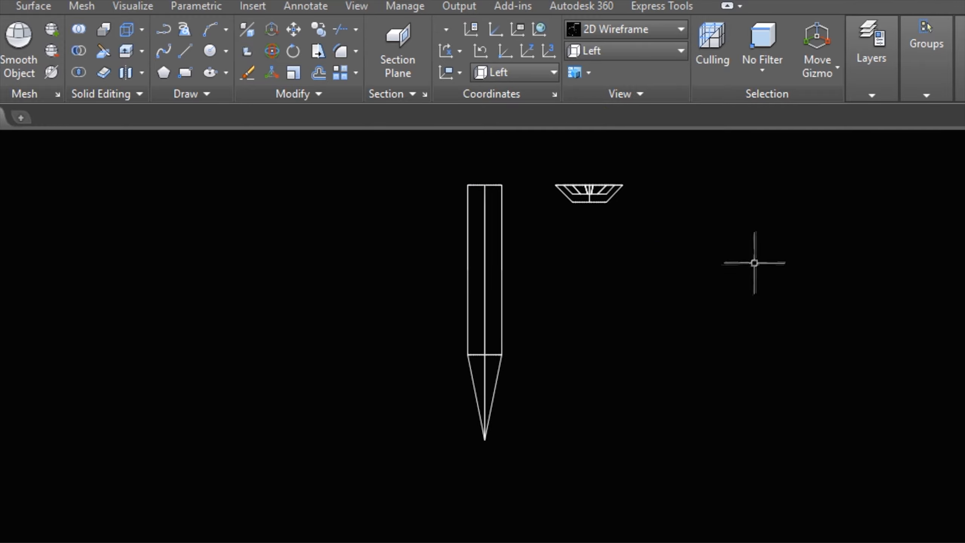
scroll(487, 166, "up", 2)
left_click(185, 51)
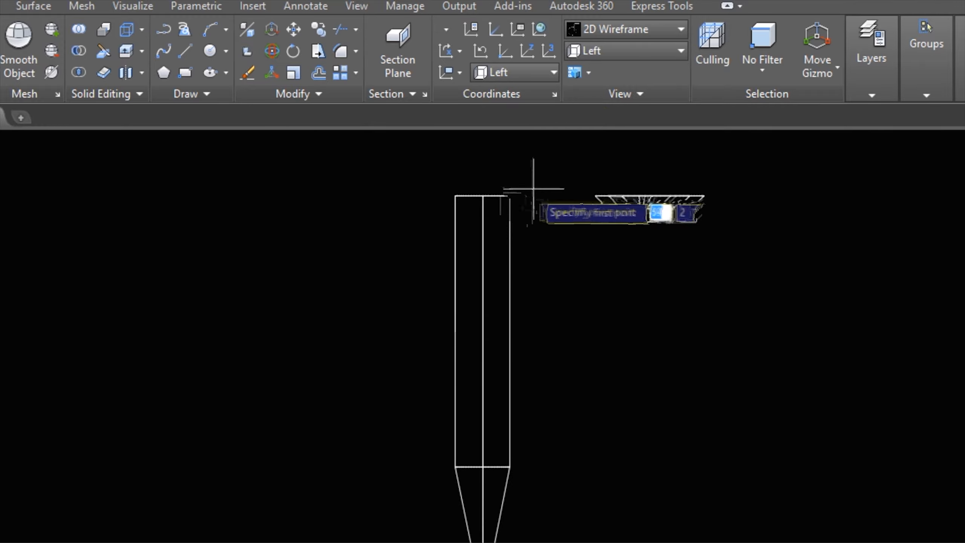
left_click(483, 195)
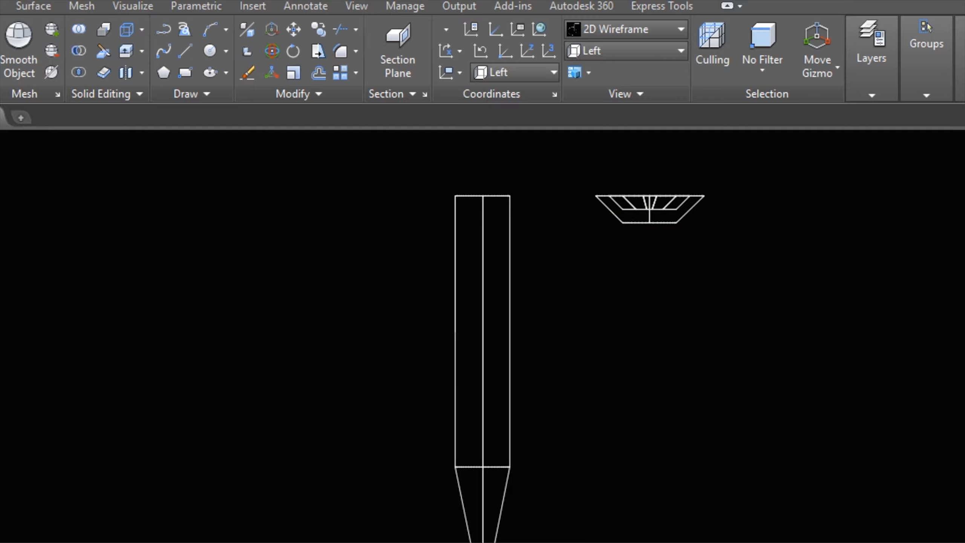
- Draw two consecutive 10-unit line segments from the centre of the shaft's top circle straight out past its edge
middle_click_drag(757, 361, 501, 133, "shift")
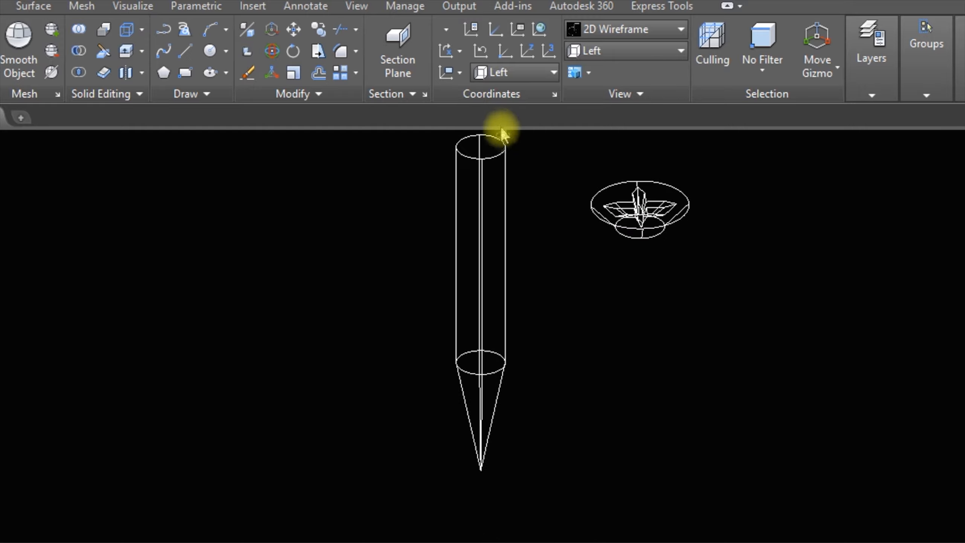
middle_click_drag(536, 273, 521, 252, "shift")
left_click(185, 51)
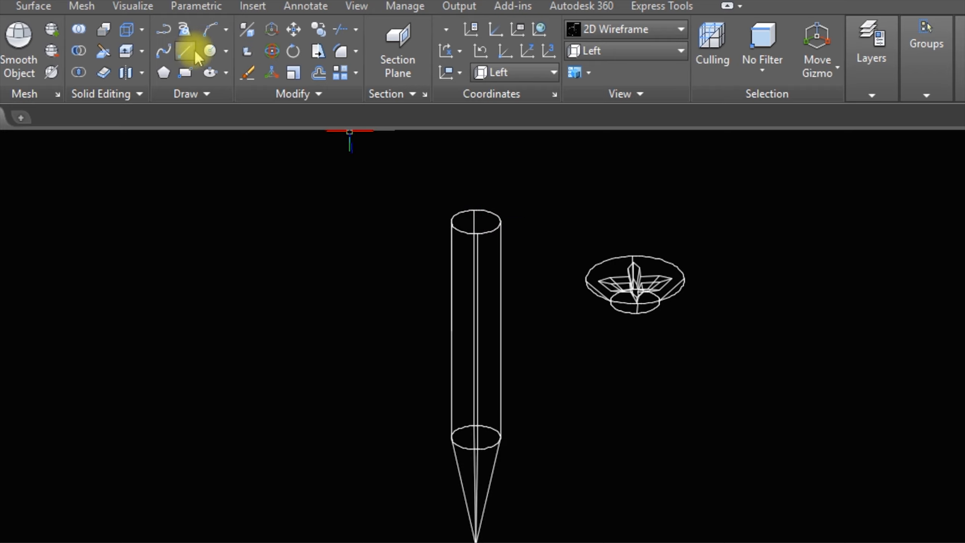
left_click(475, 221)
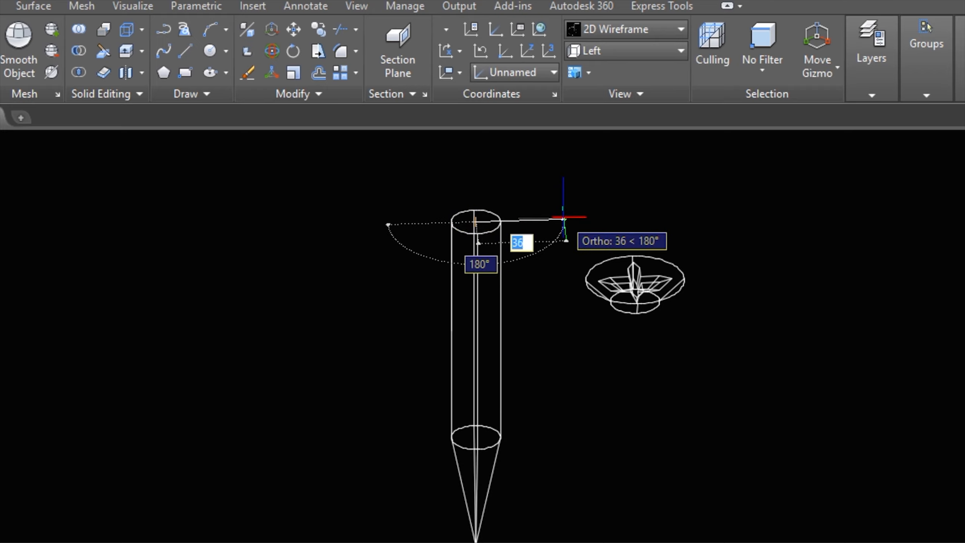
type("10")
key("Return")
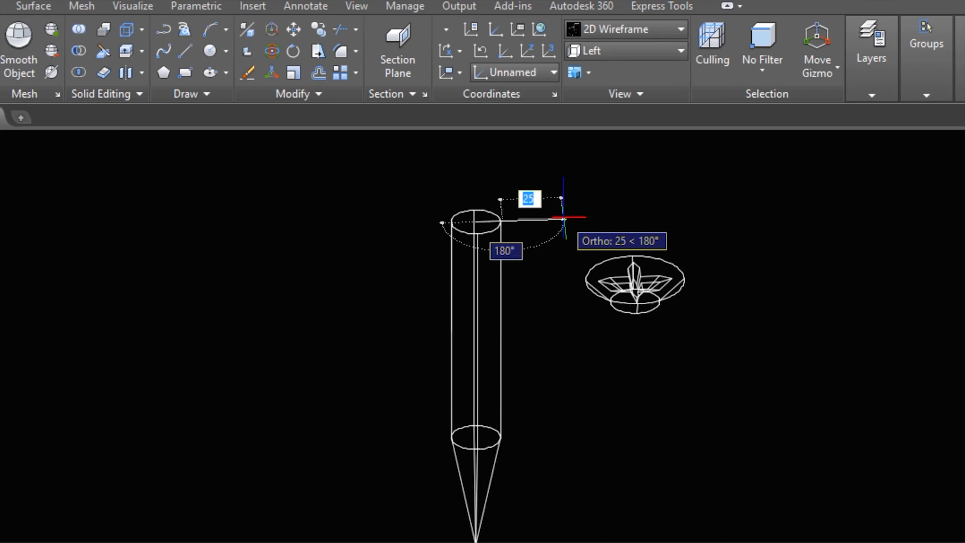
type("10")
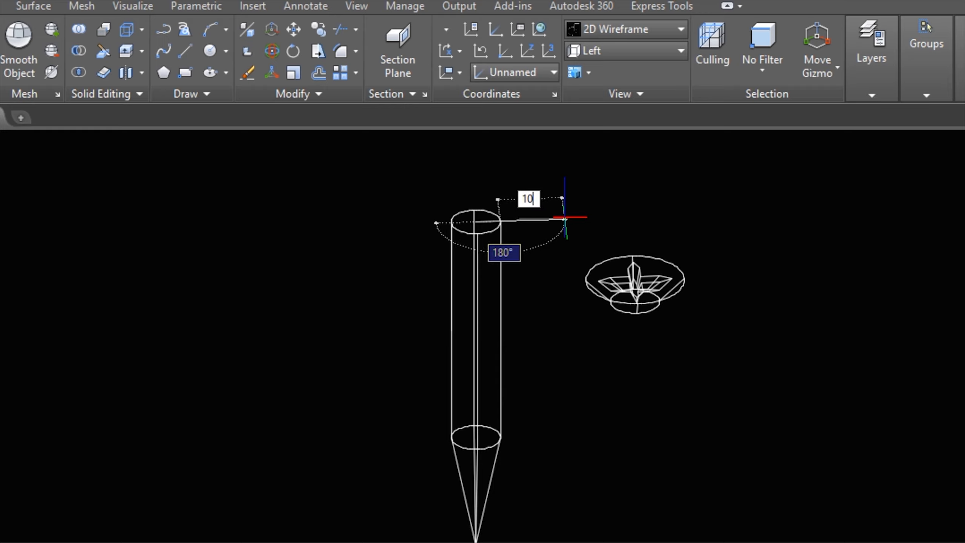
key("Return")
right_click(564, 218)
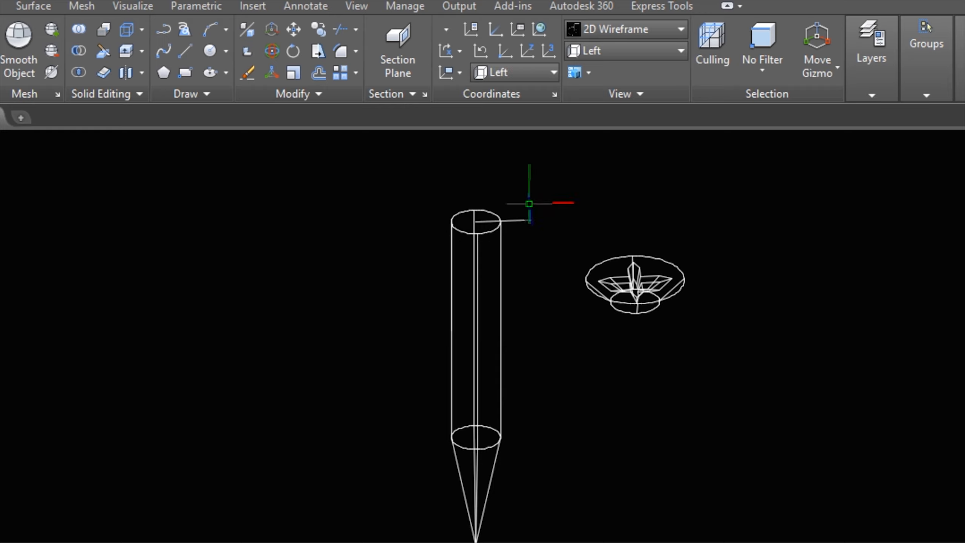
- Offset the line segments at the shaft's top 100 units down to the level where the pointed tip begins
left_click(491, 222)
left_click_drag(534, 226, 519, 208)
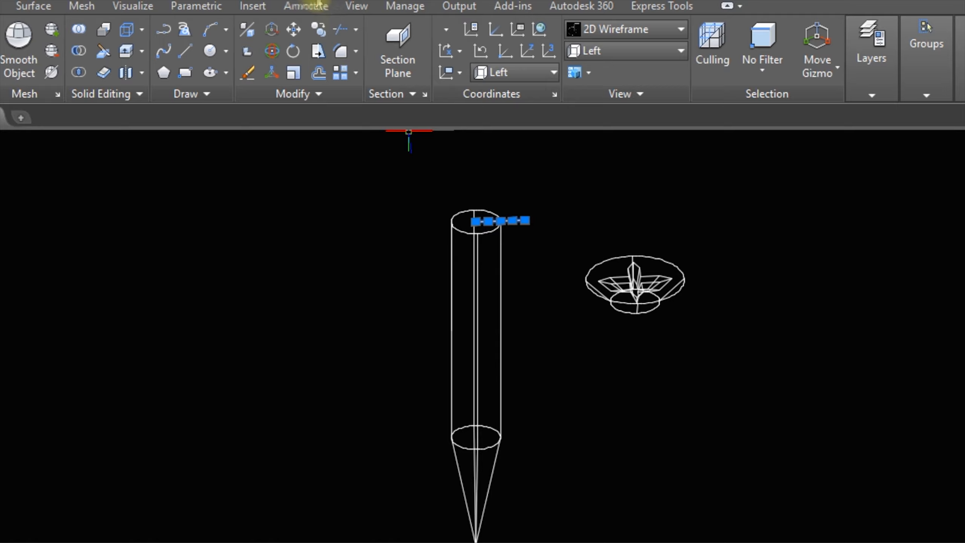
left_click(318, 74)
type("100")
right_click(291, 224)
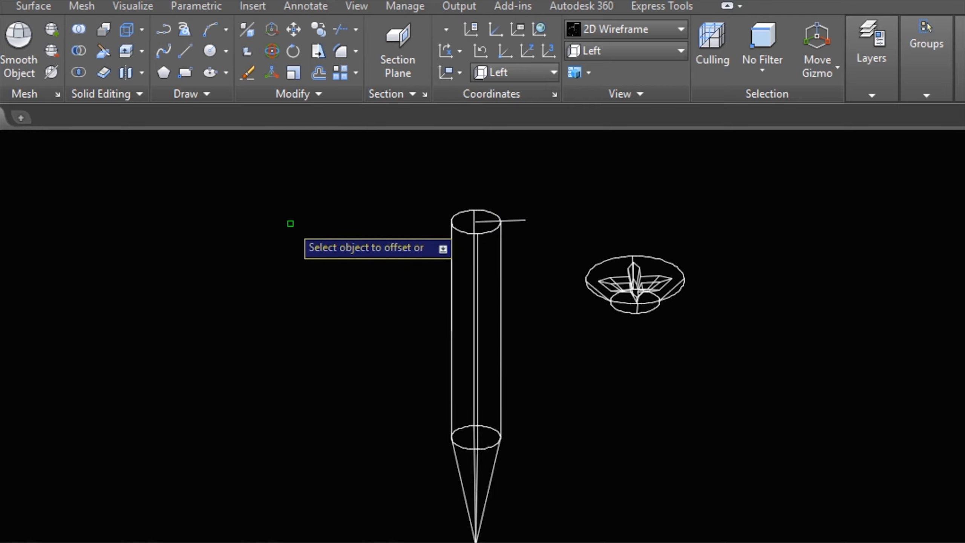
left_click(512, 221)
left_click(513, 302)
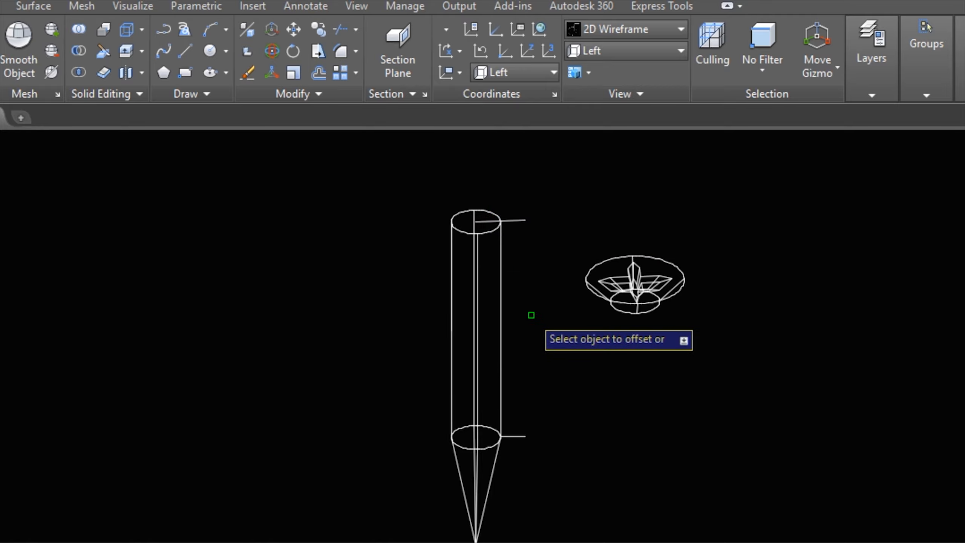
key("Escape")
- Switch the model to the Top view and from there to the SE Isometric view
scroll(512, 213, "up", 5)
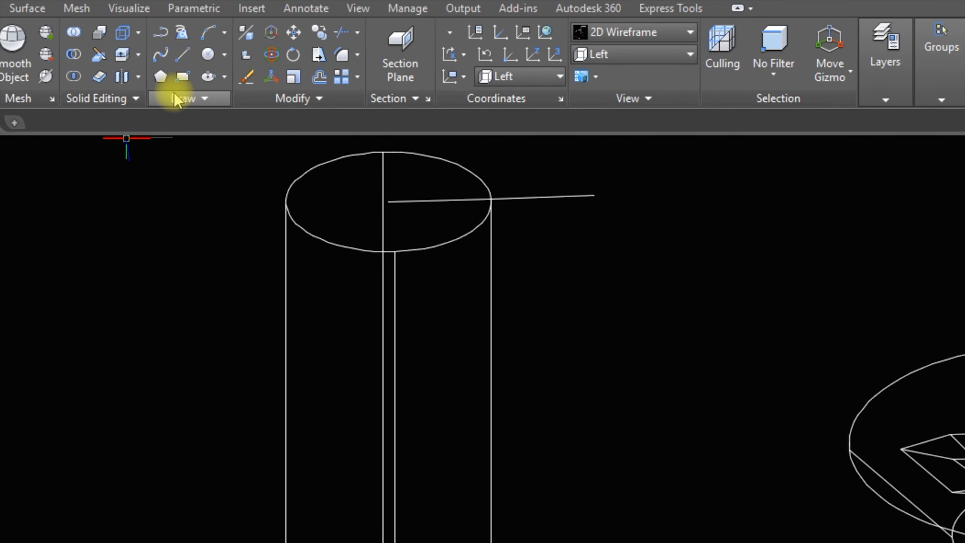
left_click(612, 55)
left_click(609, 75)
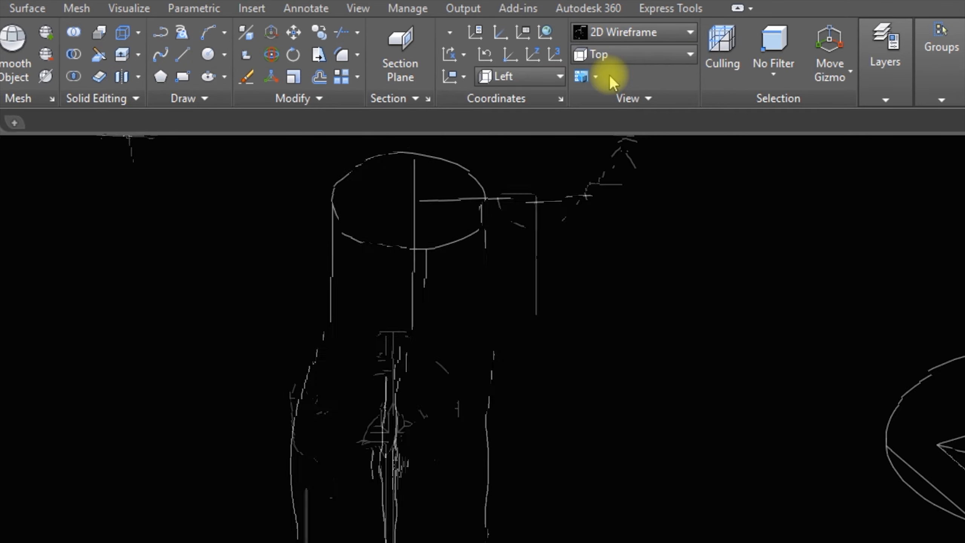
left_click(611, 55)
left_click(615, 204)
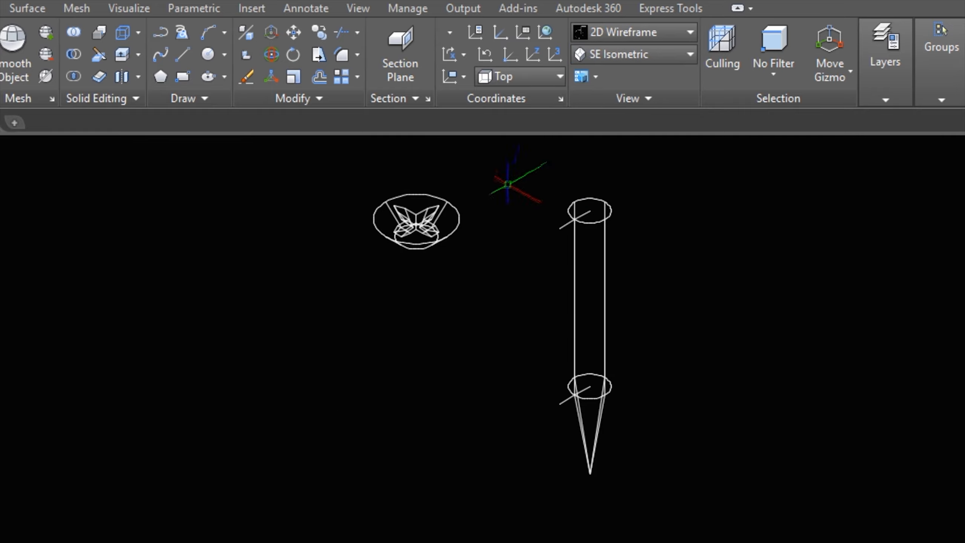
- Draw a helix down the shaft from the top circle's centre, with base and top radius 10 and a height of 100
left_click(169, 99)
left_click(157, 121)
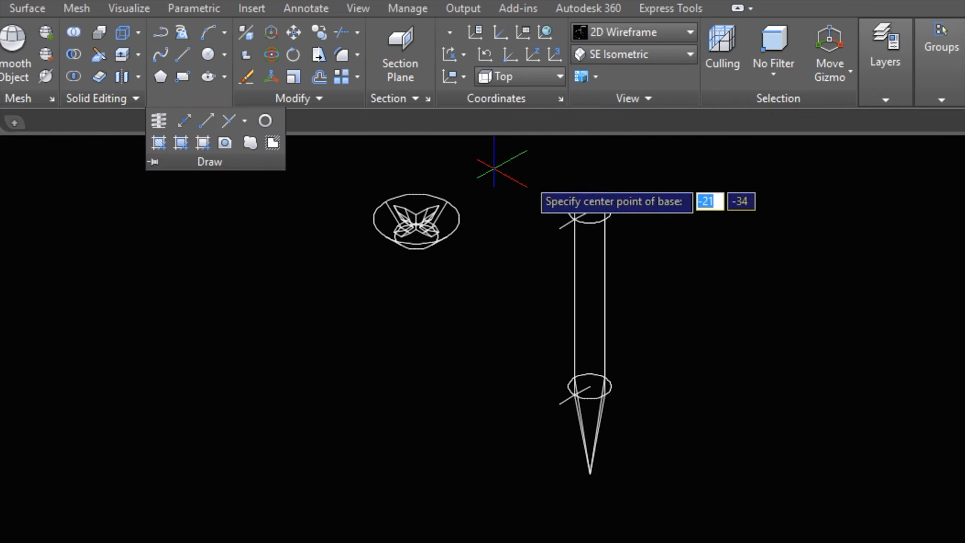
left_click(589, 210)
left_click(587, 203)
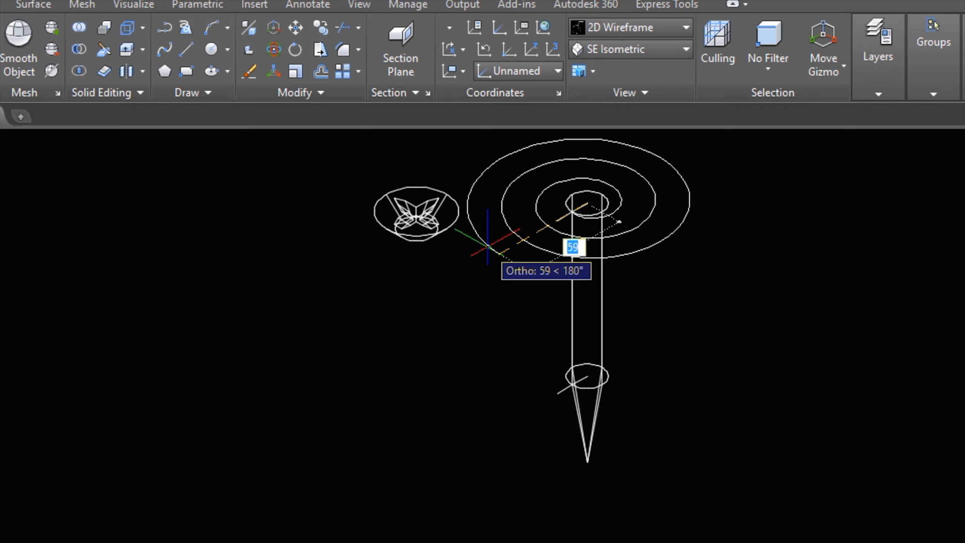
key("Return")
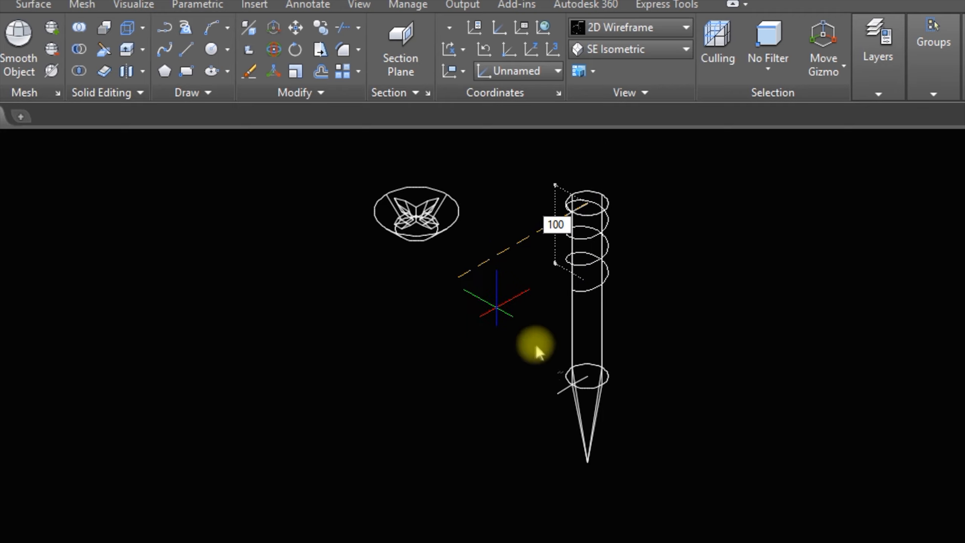
scroll(573, 379, "up", 8)
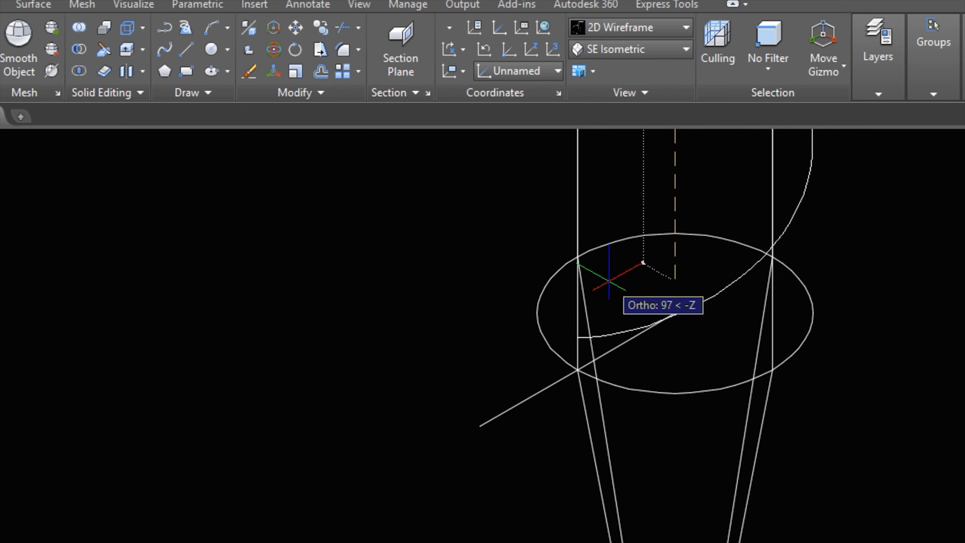
left_click(610, 282)
- Set the number of turns of the helix around the cylindrical shaft to 10
scroll(652, 328, "down", 2)
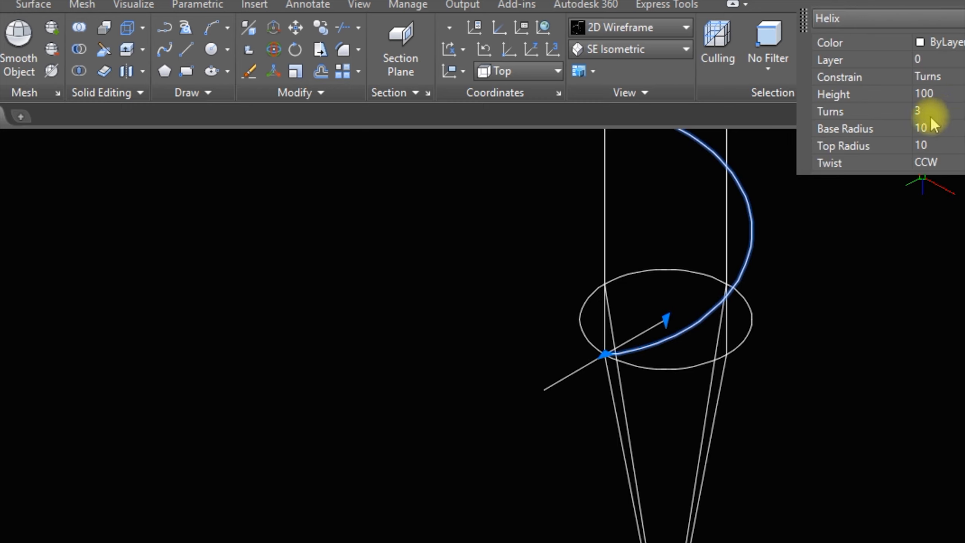
left_click(925, 113)
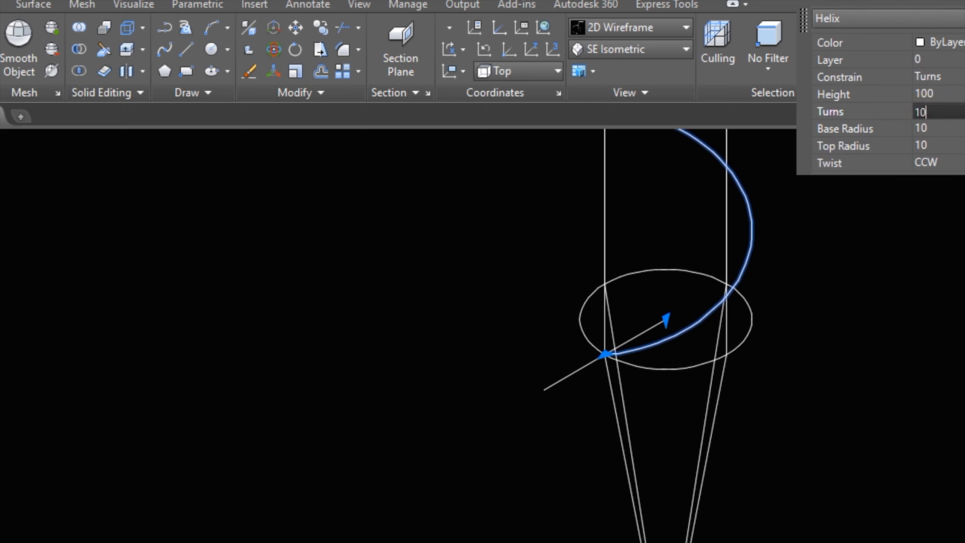
key("Tab")
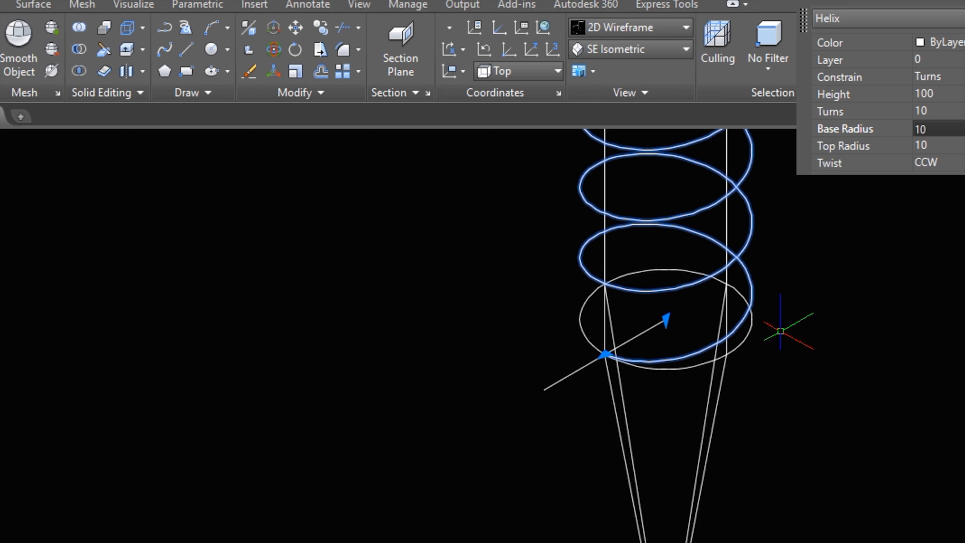
key("Escape")
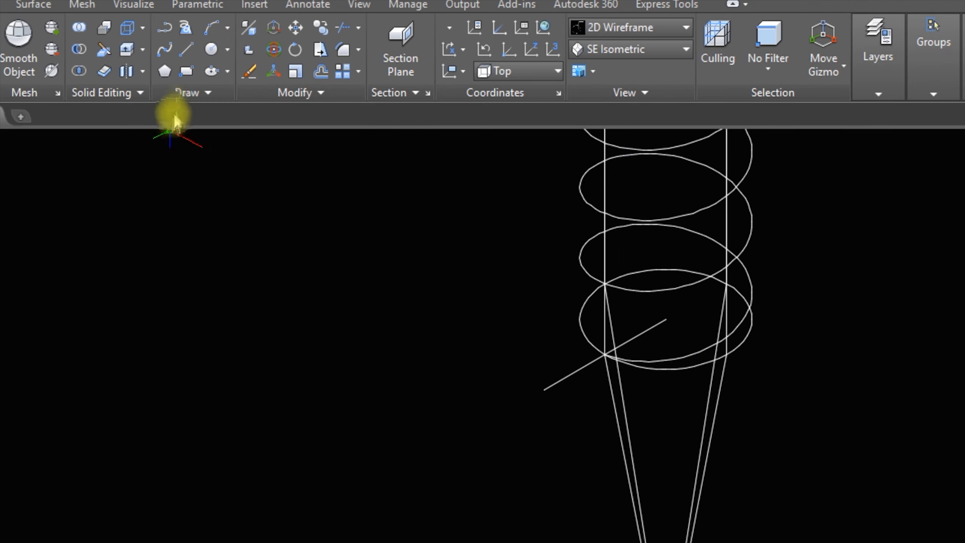
- Draw a tapering helix from the centre of the cone's base down to the tip, with base radius 10, top radius 0 and height 50
left_click(186, 92)
left_click(161, 113)
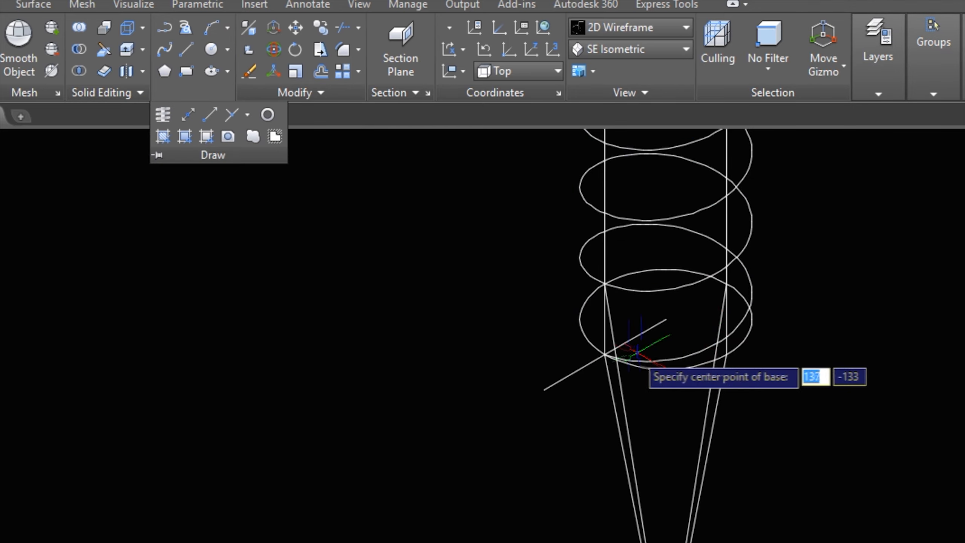
left_click(666, 319)
type("10")
key("Return")
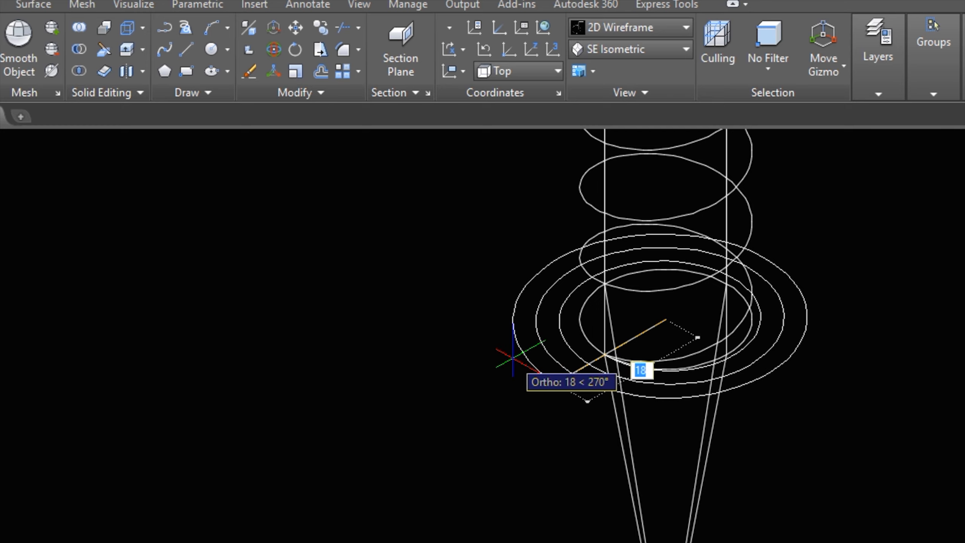
left_click(697, 337)
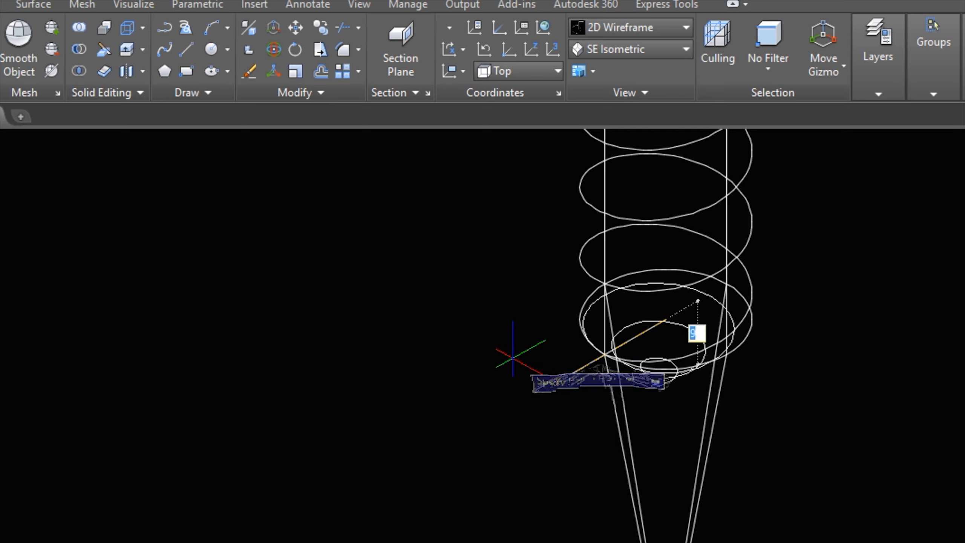
left_click(528, 433)
- Set the number of turns of the tapering helix around the pointed tip to 5
scroll(529, 388, "down", 2)
scroll(530, 388, "down", 1)
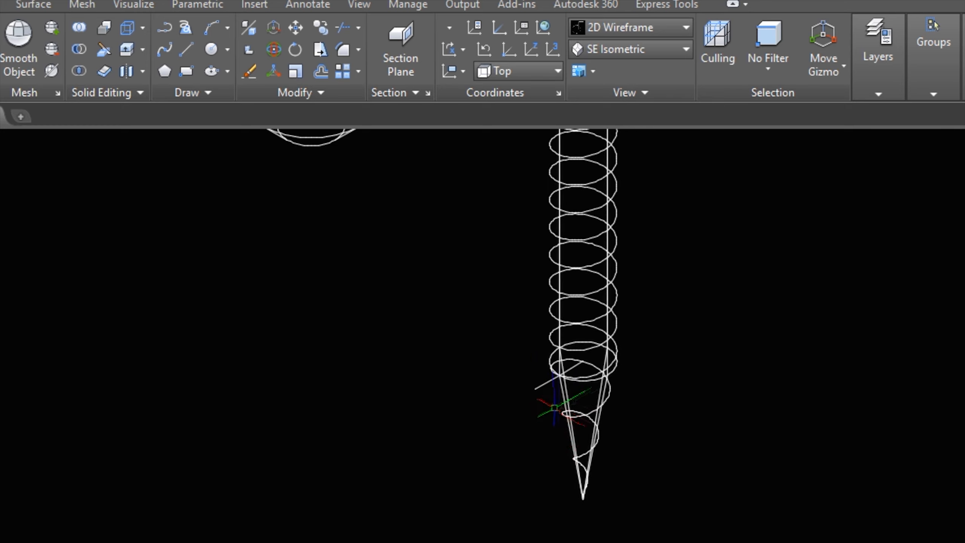
left_click(583, 415)
left_click(761, 309)
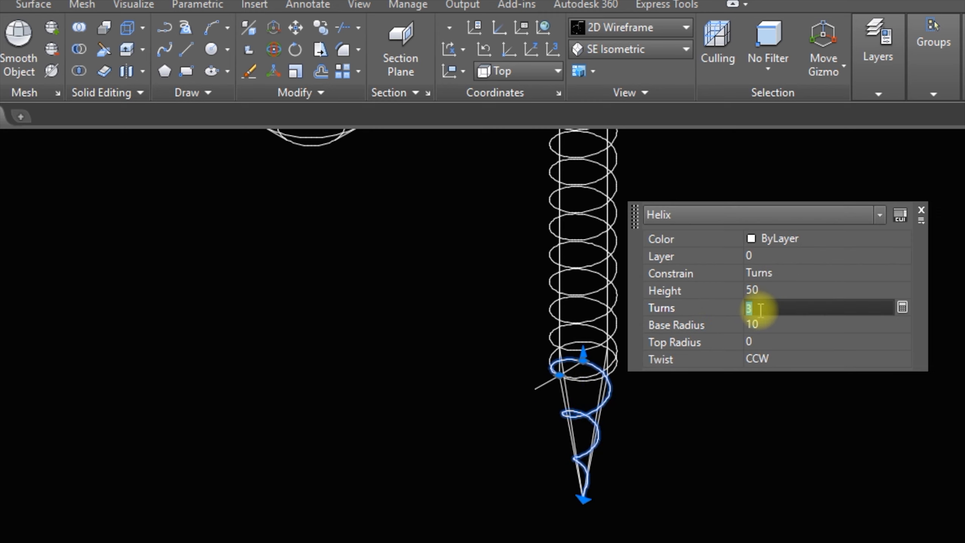
left_click(761, 323)
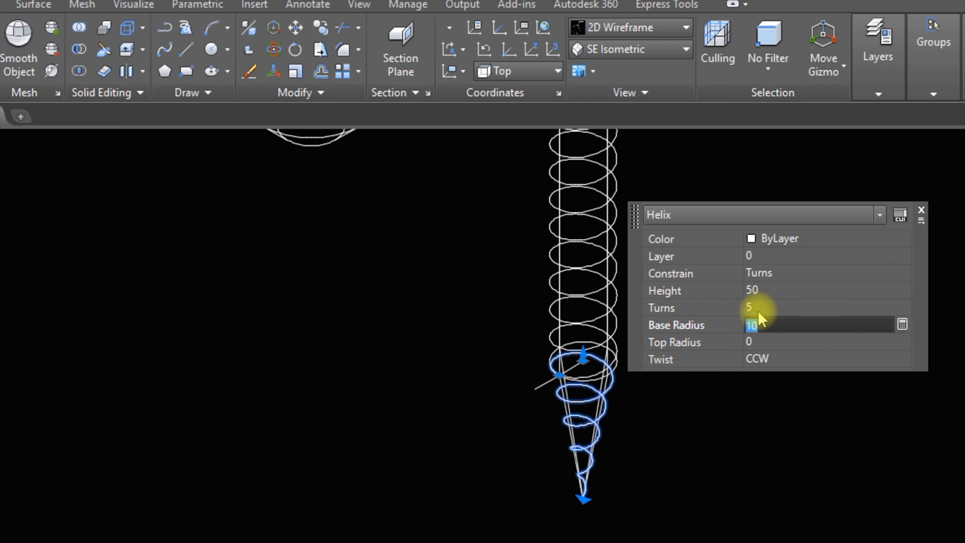
key("Escape")
key("Escape")
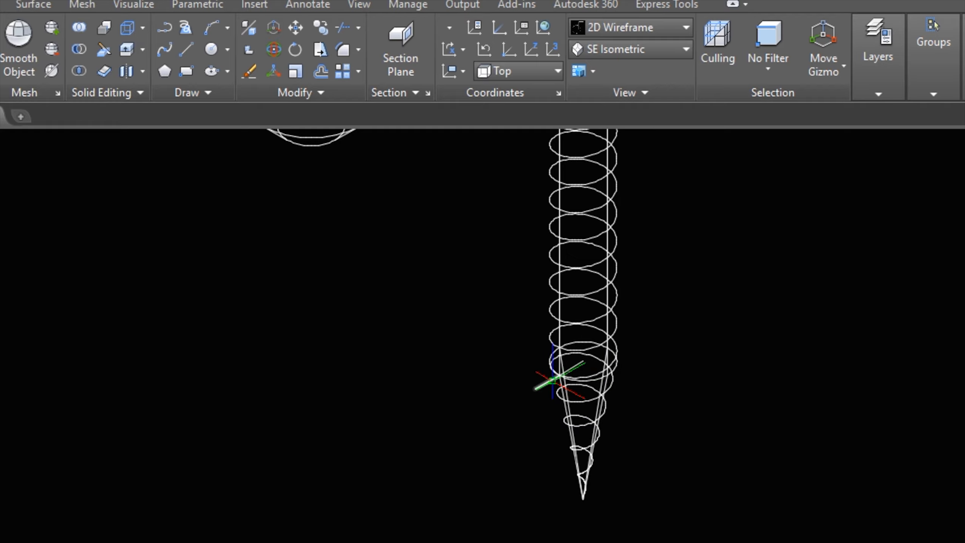
- Switch to the Left view and draw a rectangle about 4 units high at the outer end of the line at the shaft's top
left_click(553, 380)
left_click(609, 49)
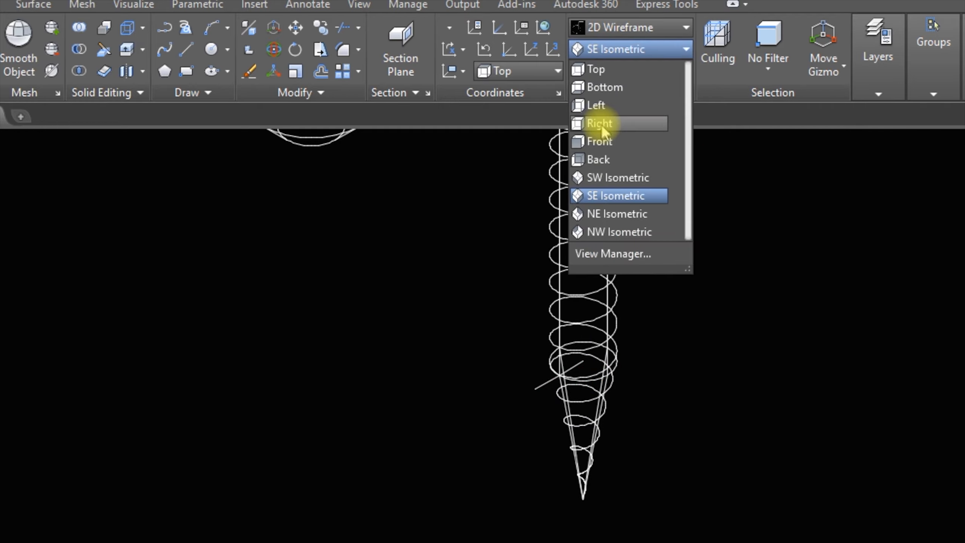
left_click(600, 108)
scroll(464, 298, "down", 4)
scroll(444, 230, "up", 6)
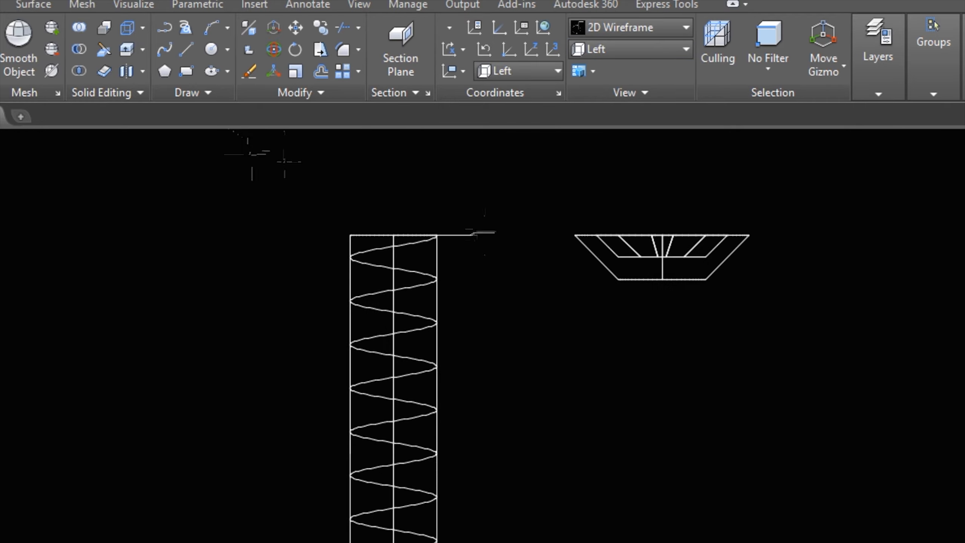
scroll(480, 233, "up", 4)
left_click(186, 70)
left_click(490, 206)
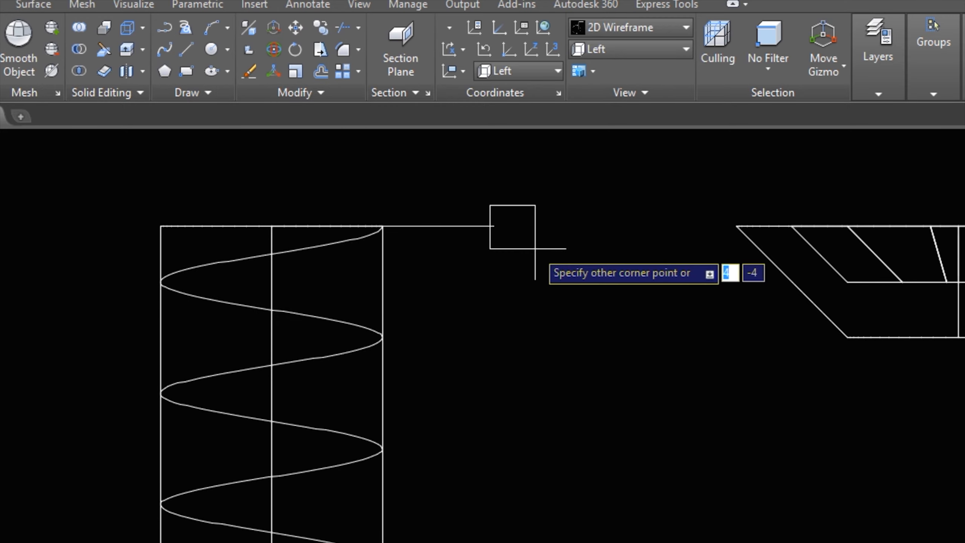
left_click(555, 248)
- Draw a V-shaped line from the rectangle's upper inner corner through the midpoint of its outer side to the lower inner corner
left_click(187, 71)
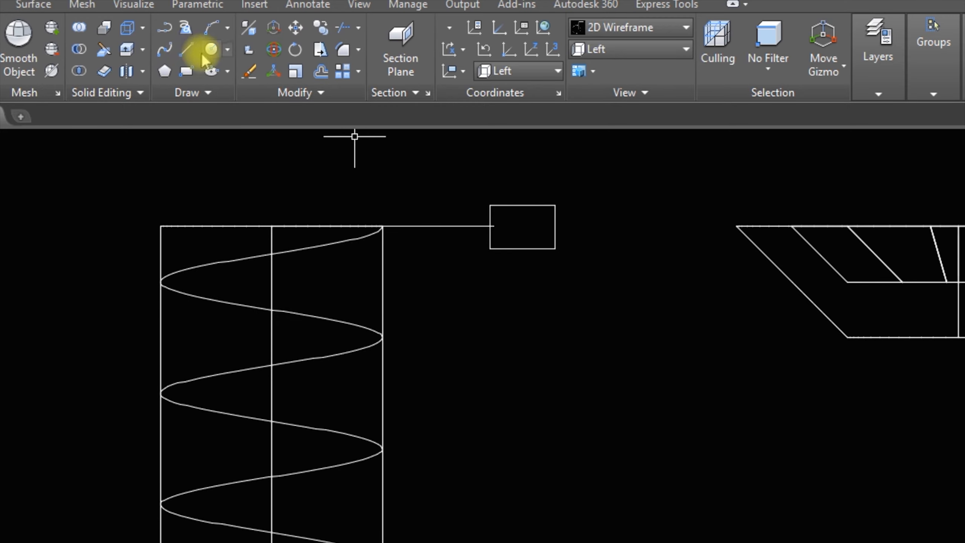
left_click(490, 205)
left_click(556, 227)
left_click(490, 248)
key("Return")
- Trim away the parts of the rectangle outside the V-shaped line to leave a triangular thread profile
type("tr")
key("Return")
key("Return")
left_click(561, 252)
left_click(548, 246)
left_click(558, 212)
left_click(537, 202)
key("Escape")
- Move the triangular profile by the midpoint of its vertical side onto the start of the helix at the shaft's top edge
left_click(539, 219)
left_click(526, 237)
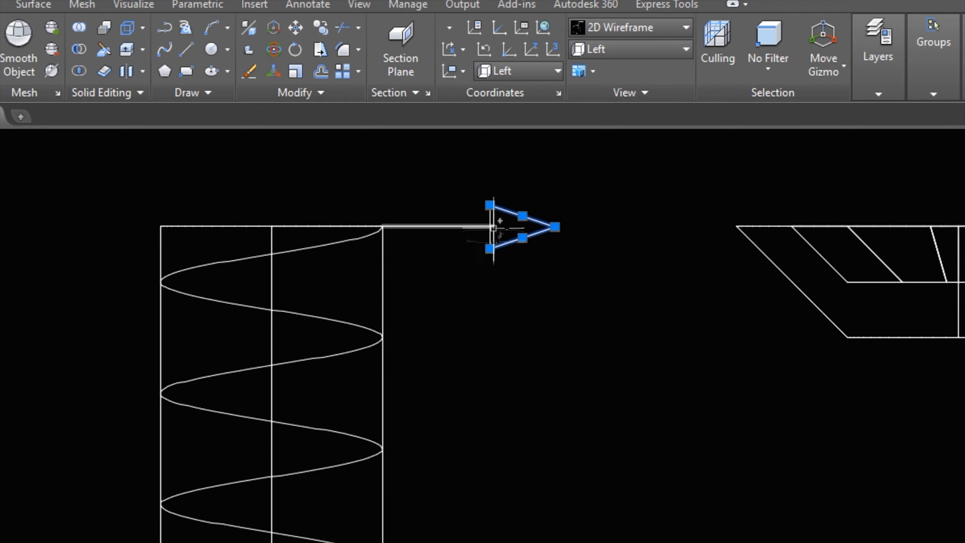
right_click(503, 225)
left_click(539, 351)
left_click(490, 227)
left_click(382, 226)
- Copy the triangular profile 100 units straight down to the start of the tapering helix at the cone's base
middle_click_drag(512, 336, 436, 250, "shift")
right_click(488, 195)
left_click(540, 354)
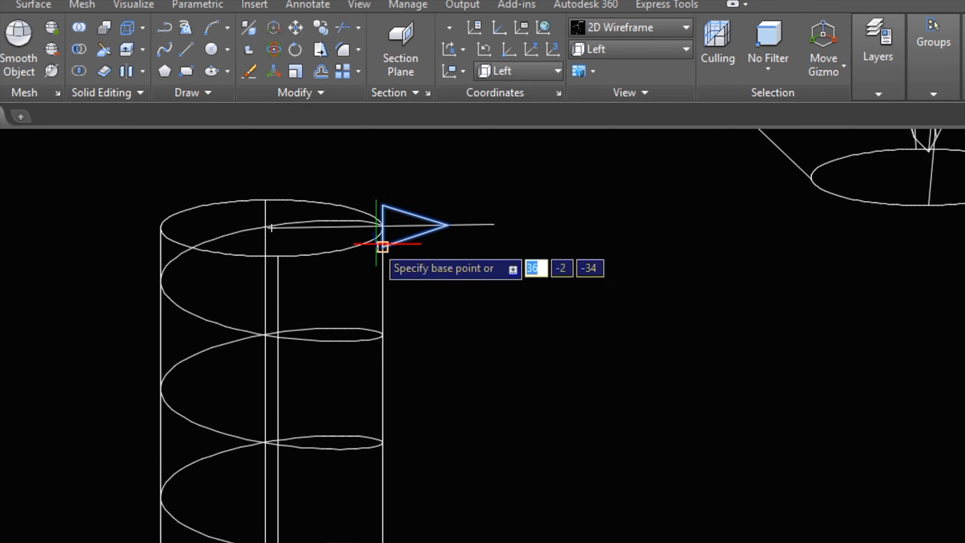
left_click(382, 226)
scroll(414, 280, "down", 3)
scroll(410, 422, "up", 5)
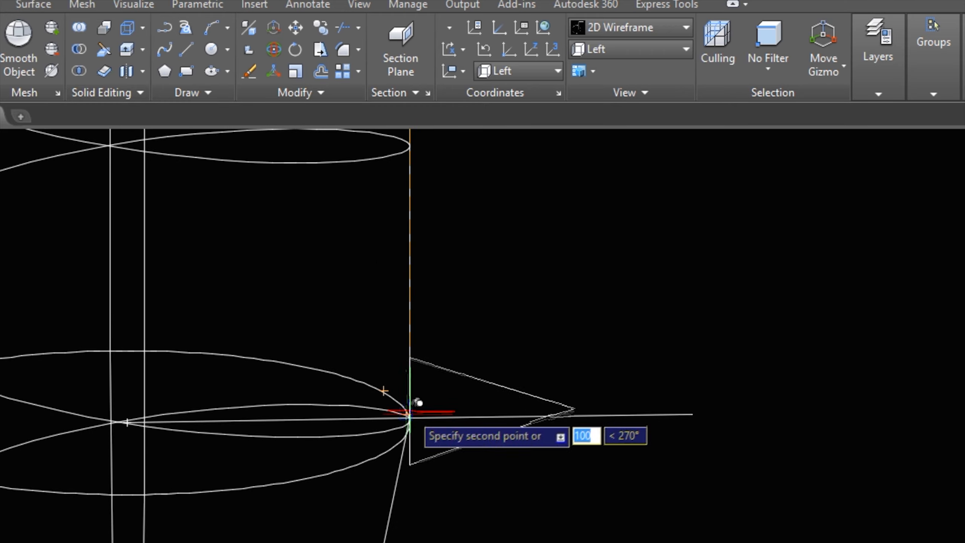
left_click(409, 418)
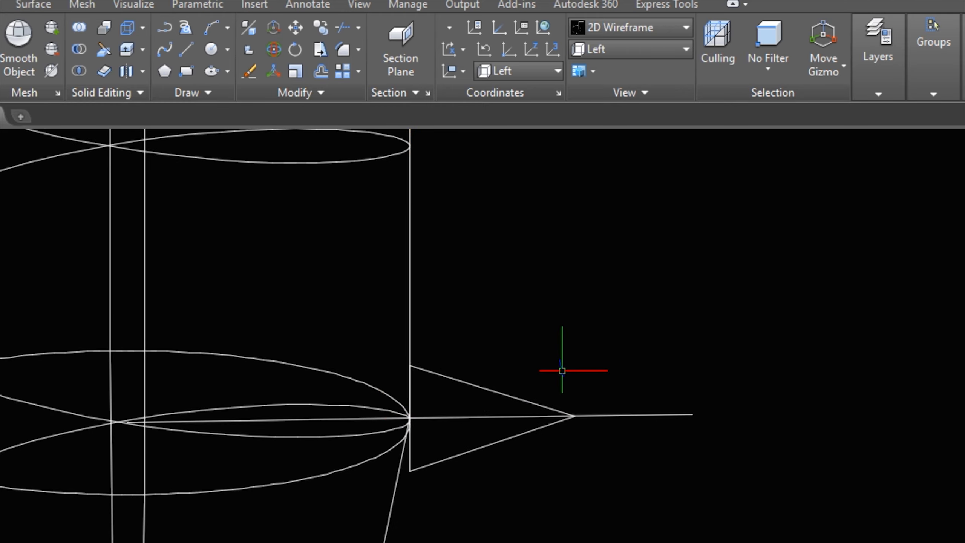
- Delete the outer line segments that extend past the shaft at its top and at the cone's base
scroll(560, 370, "down", 6)
scroll(575, 220, "up", 2)
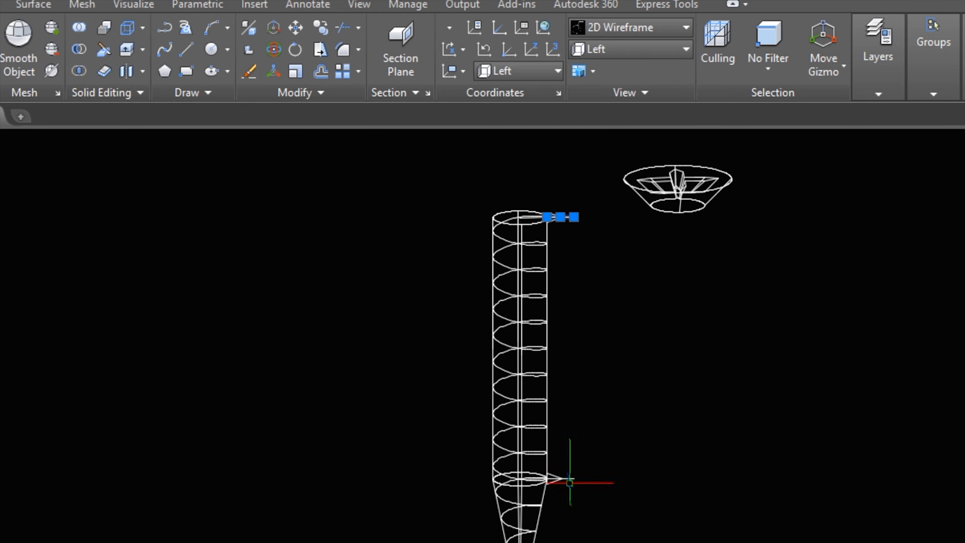
left_click(569, 481)
- Sweep the upper triangular profile along the 10-turn helix around the cylindrical shaft
scroll(558, 201, "up", 3)
left_click(551, 241)
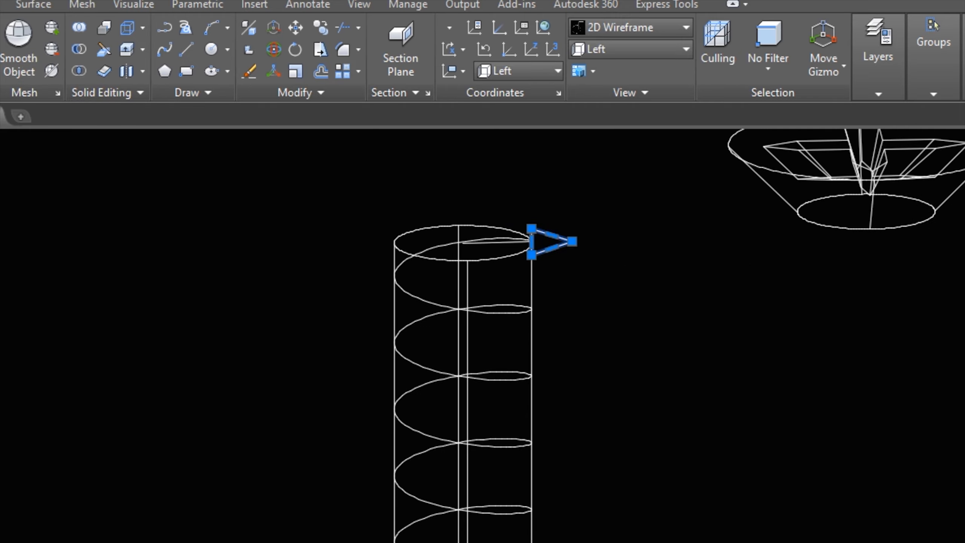
left_click(0, 212)
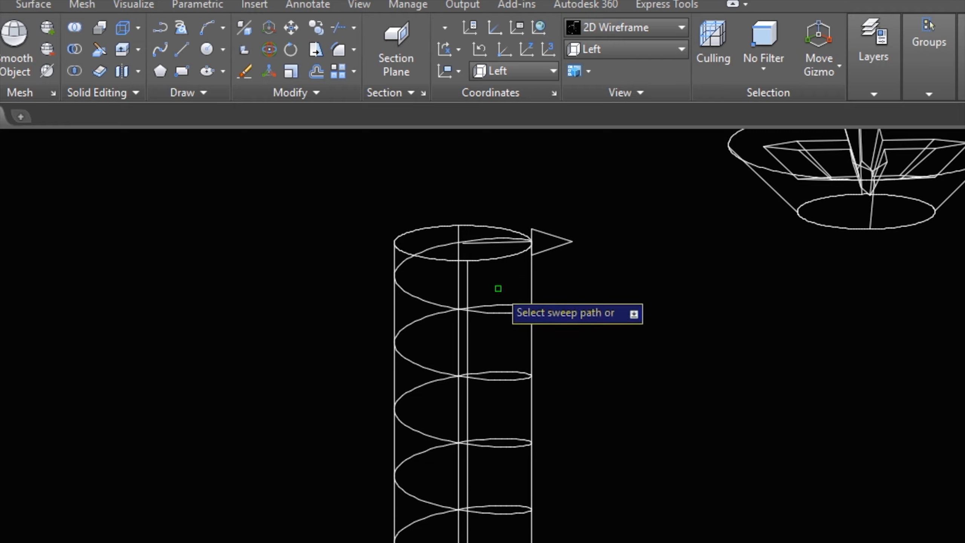
left_click(497, 305)
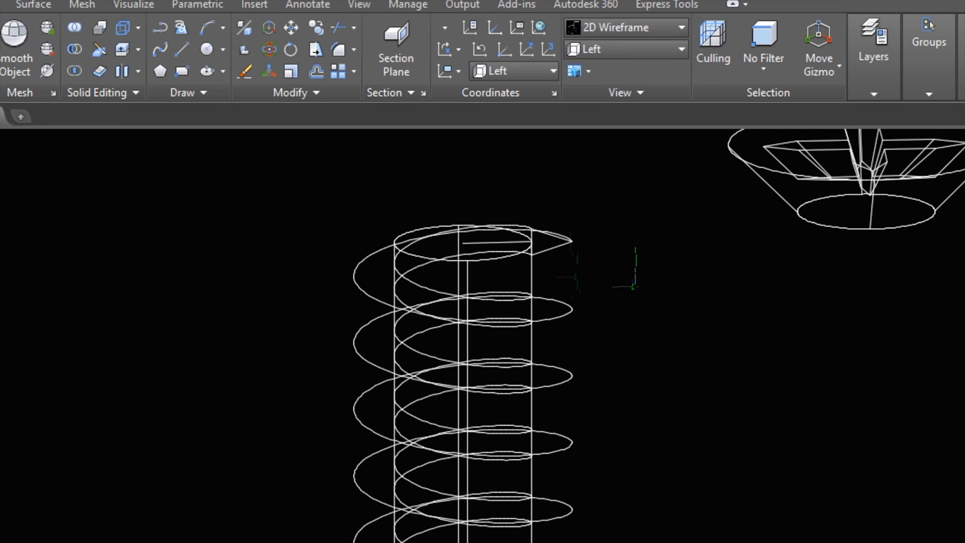
- Sweep the lower triangular profile along the tapering helix around the cone
scroll(629, 212, "down", 5)
scroll(549, 388, "up", 5)
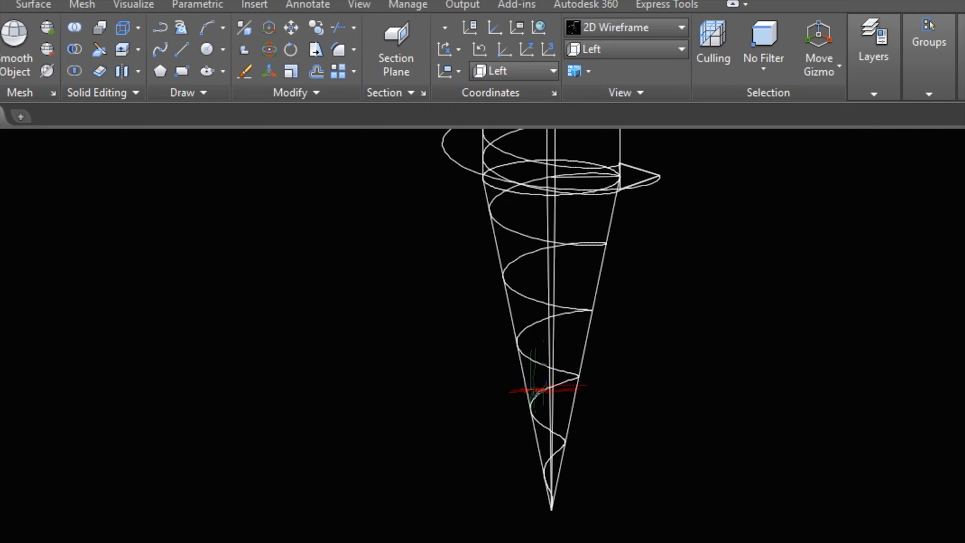
scroll(638, 172, "up", 6)
left_click(31, 48)
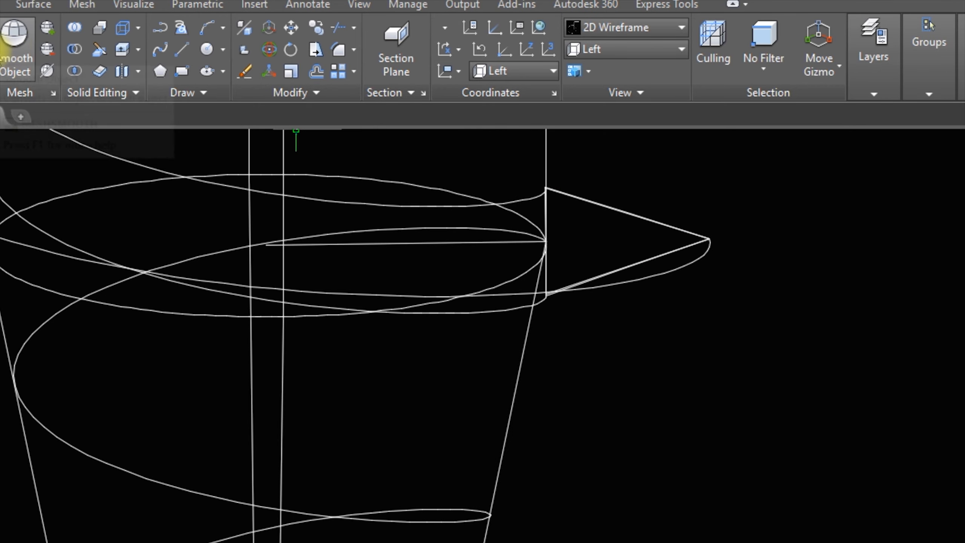
left_click(0, 57)
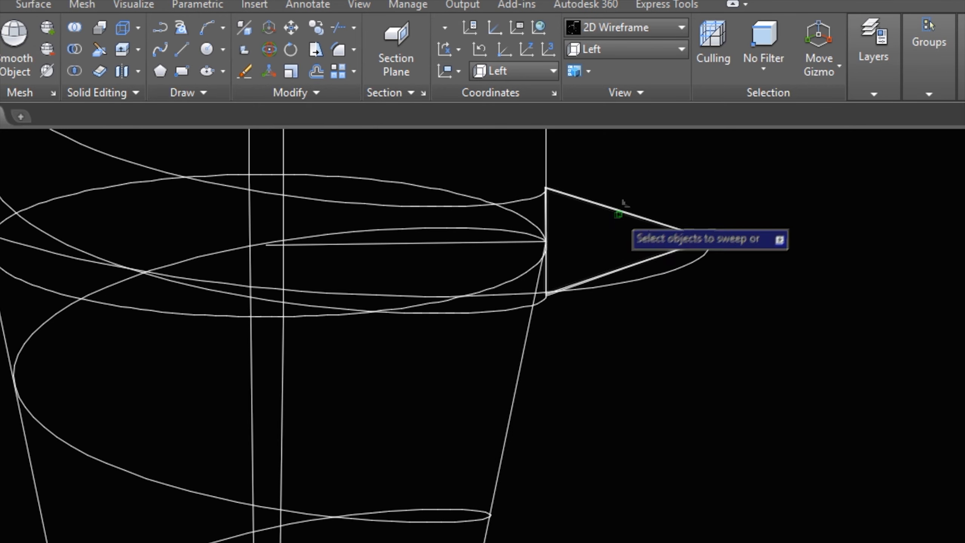
left_click(620, 214)
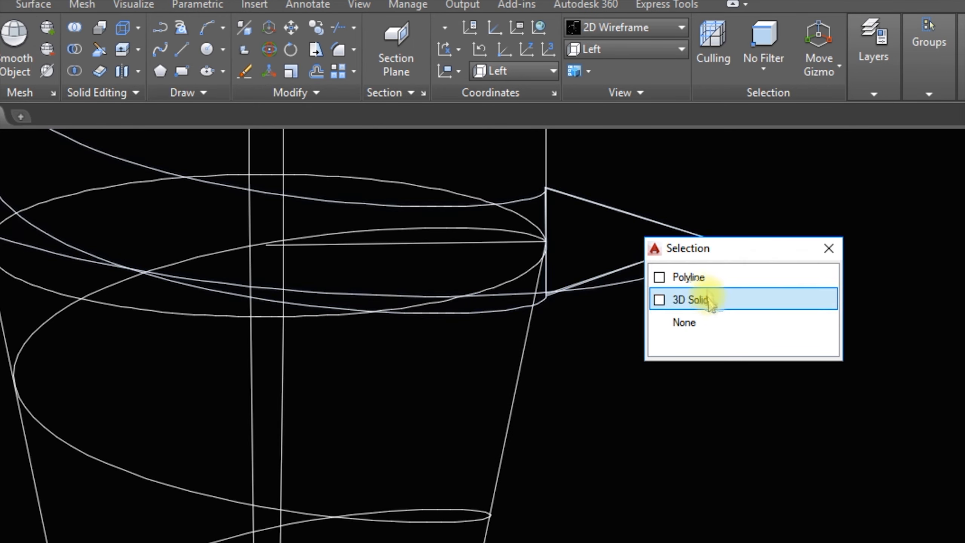
left_click(694, 276)
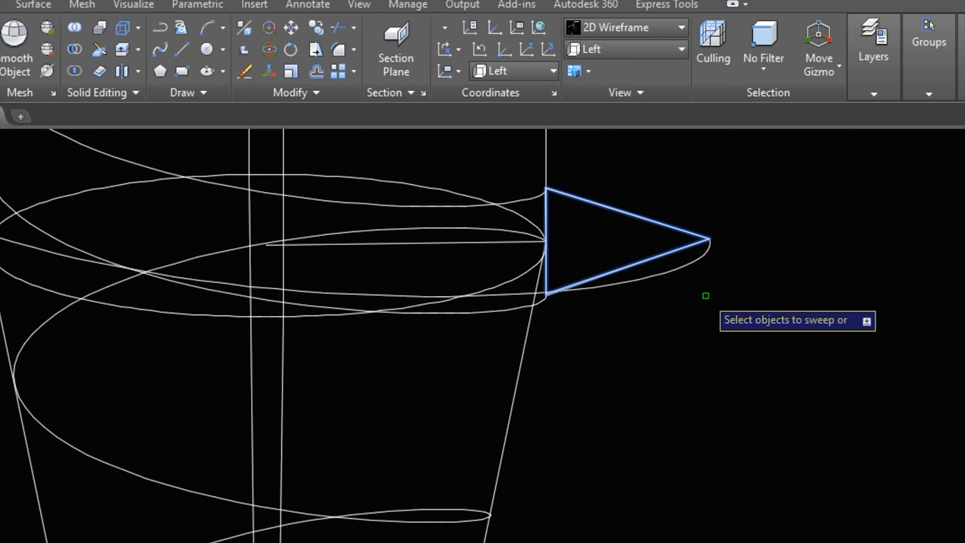
key("Return")
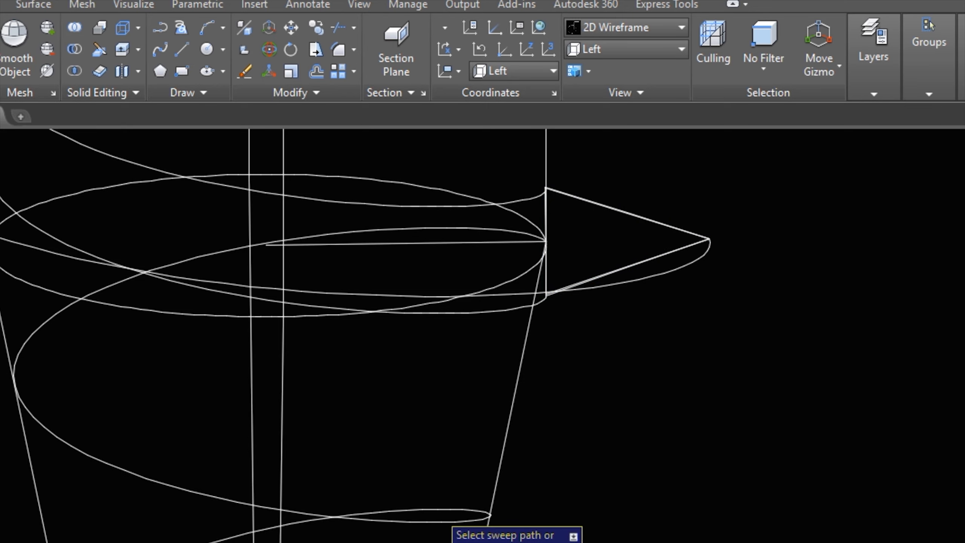
left_click(437, 509)
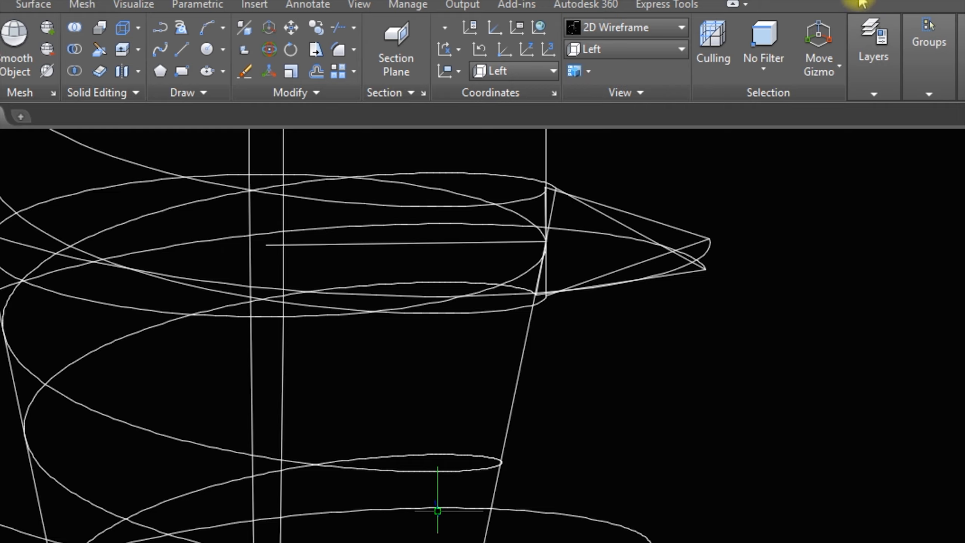
- Check the tapering thread's end at the cone tip in the Realistic visual style and undo its sweep
scroll(595, 490, "down", 6)
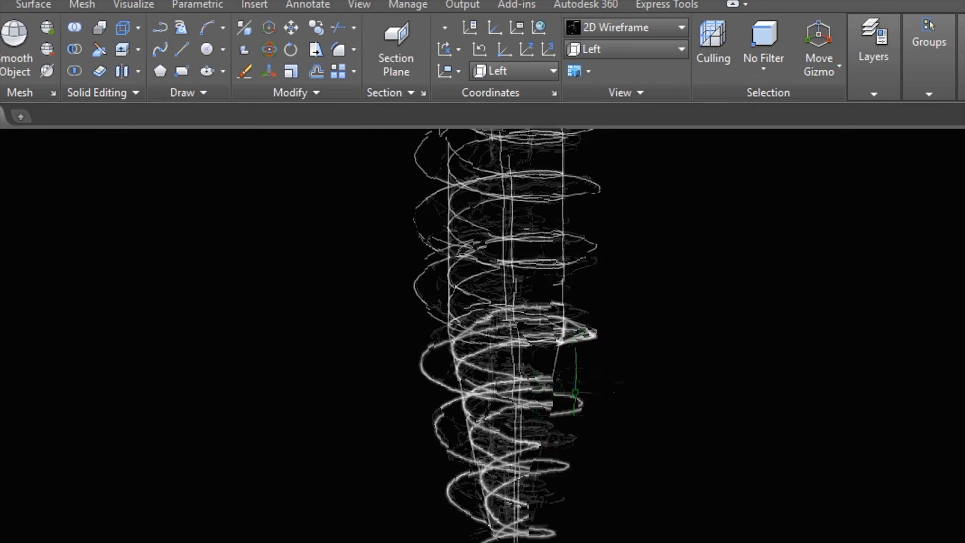
left_click(638, 28)
left_click(835, 65)
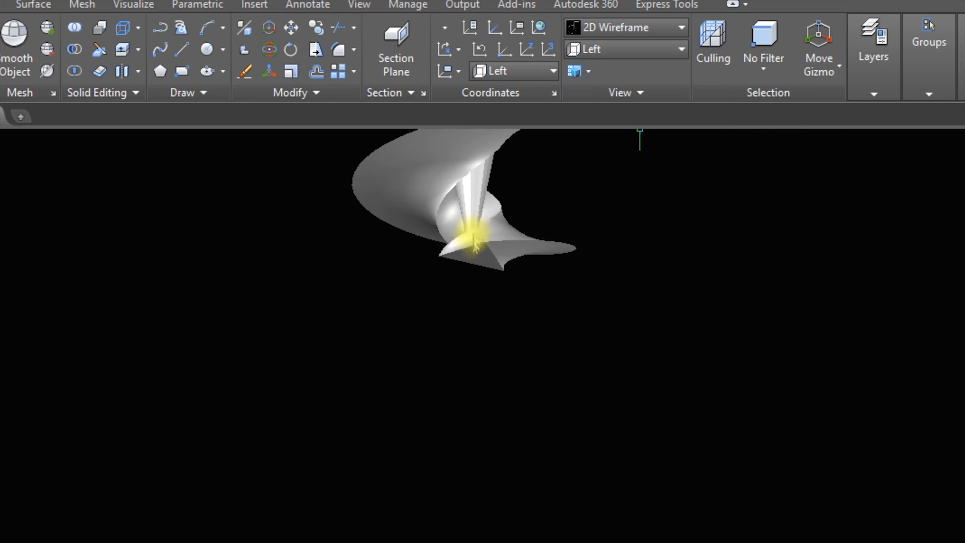
middle_click_drag(490, 252, 455, 300, "shift")
middle_click_drag(465, 337, 513, 354, "shift")
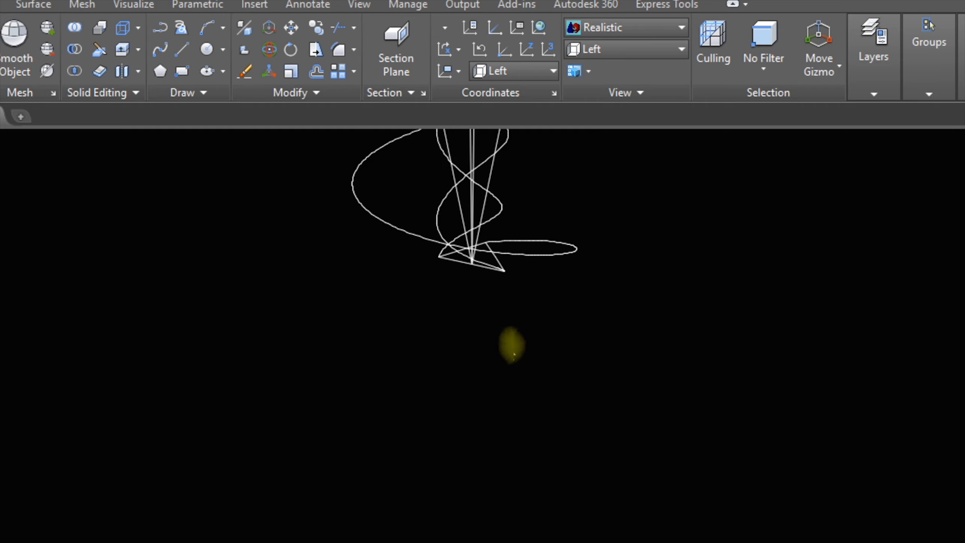
scroll(500, 304, "up", 5)
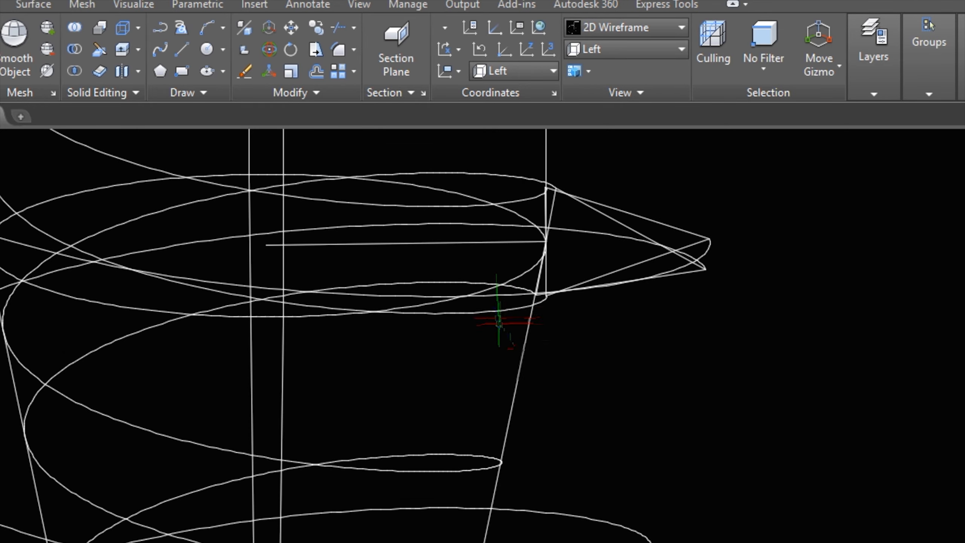
middle_click_drag(648, 374, 577, 121, "shift")
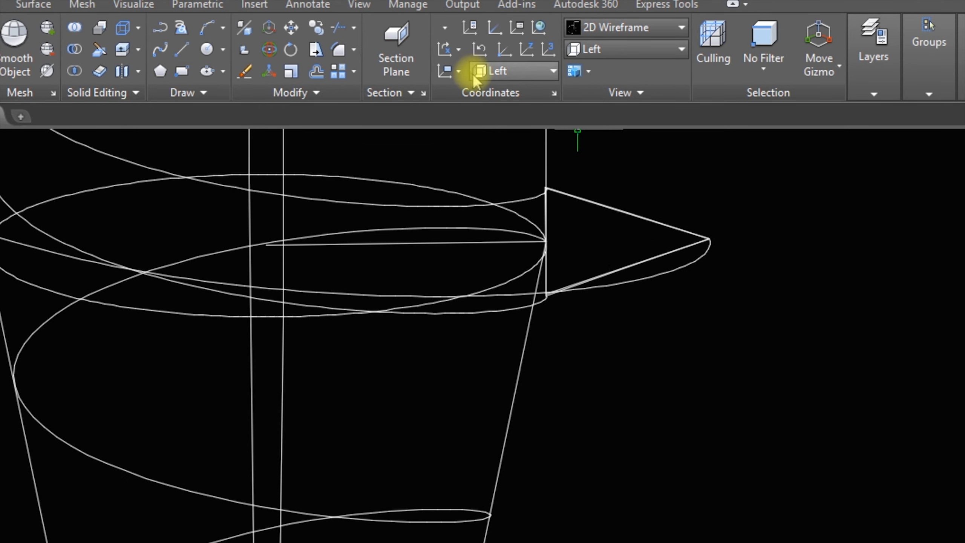
- Sweep the lower triangular profile along the tapering helix, using the Scale option to shrink the profile toward the cone tip
left_click(1, 49)
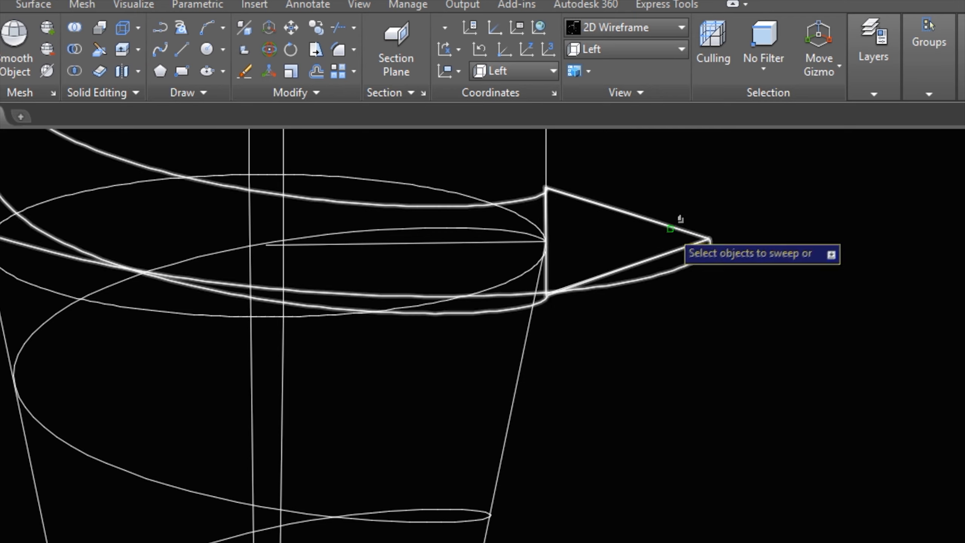
left_click(671, 229)
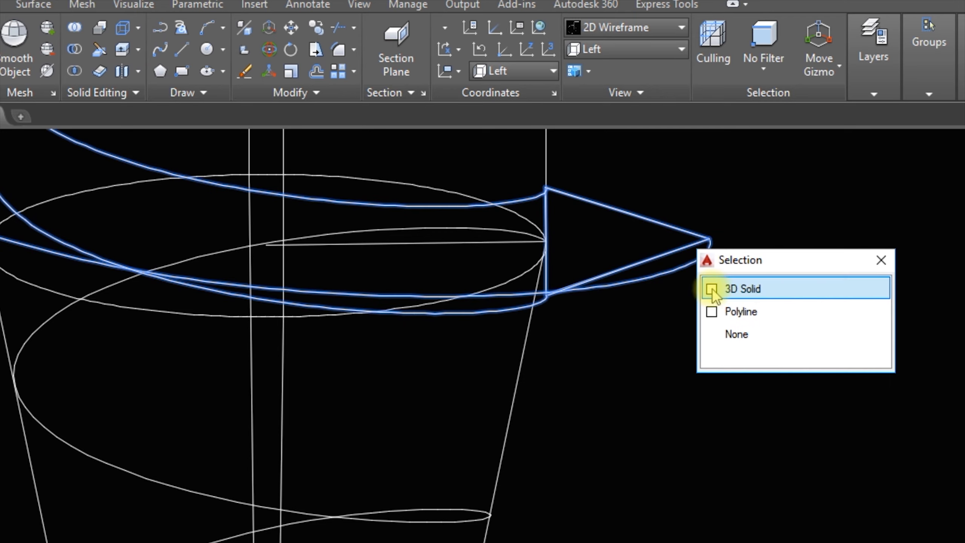
left_click(756, 319)
key("Return")
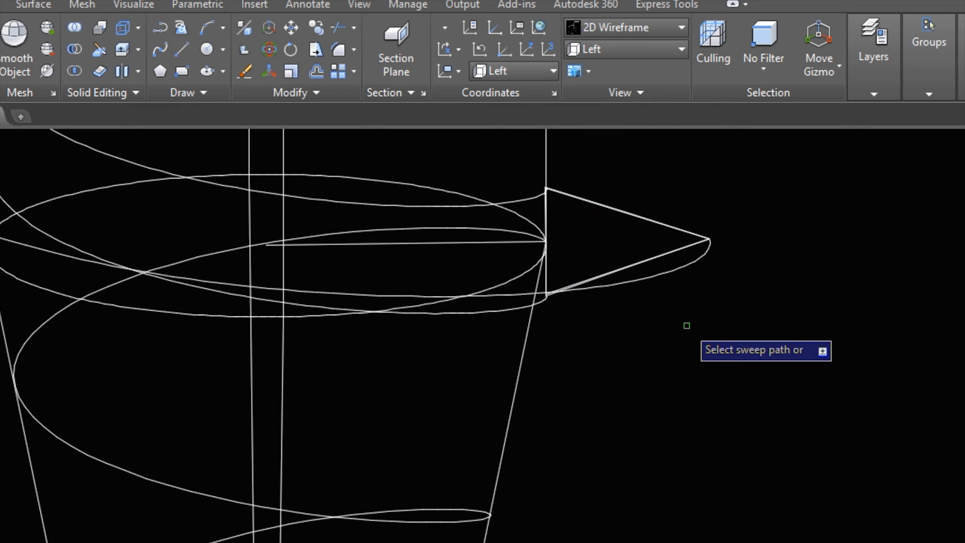
type("s")
key("Return")
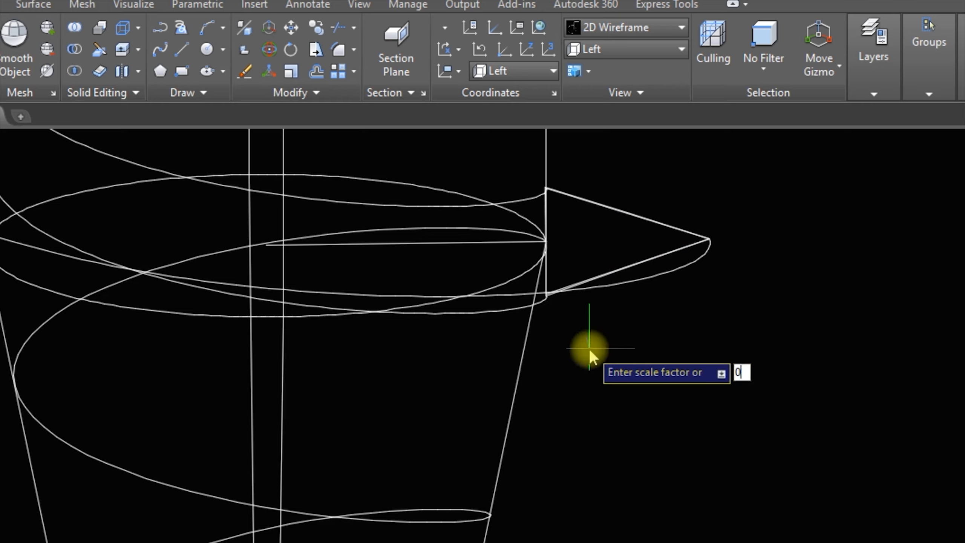
key("Return")
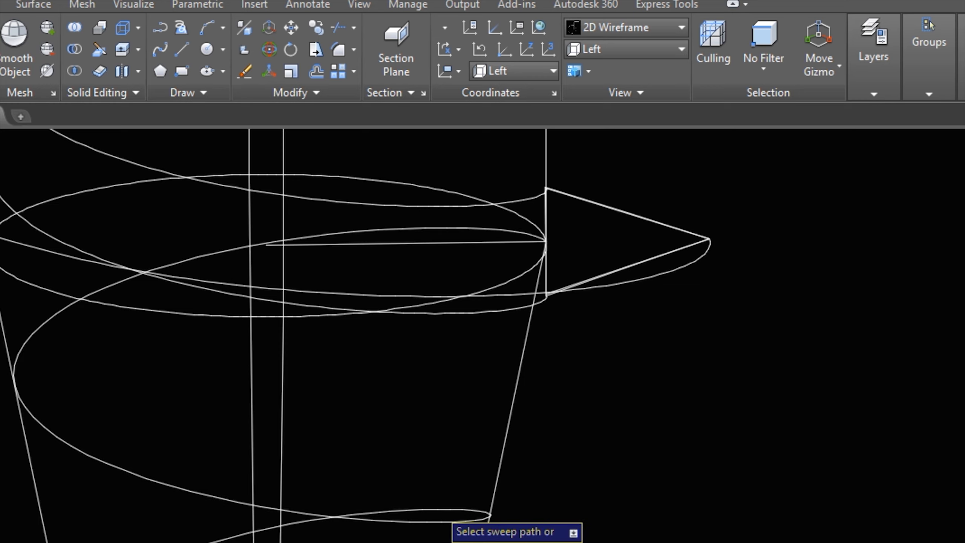
left_click(446, 521)
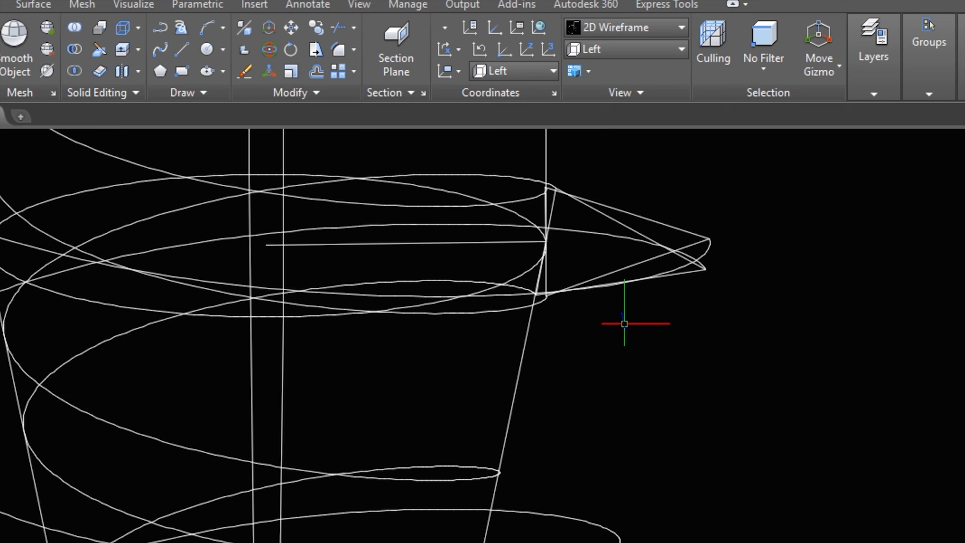
- Display the whole model in the Realistic visual style from the SE Isometric view
scroll(584, 300, "down", 8)
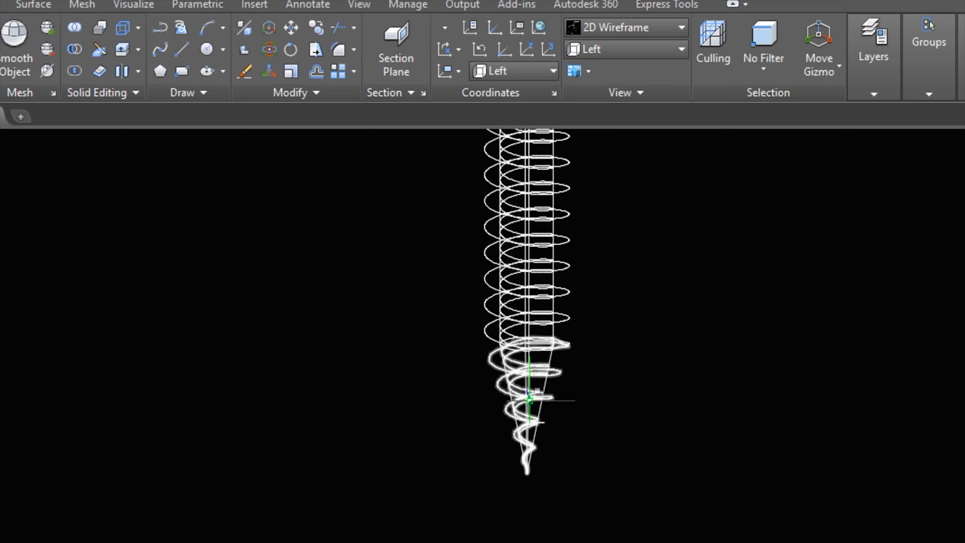
scroll(550, 407, "down", 2)
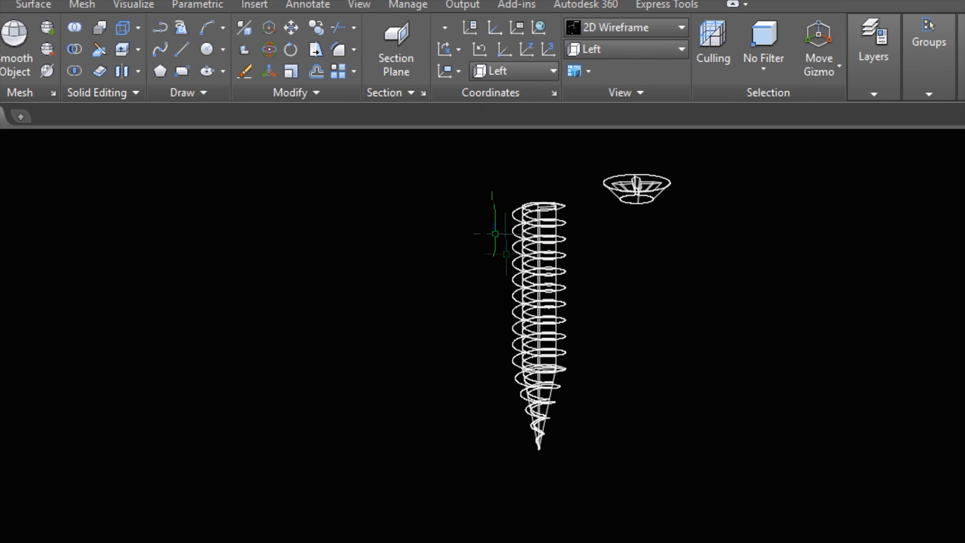
left_click(587, 27)
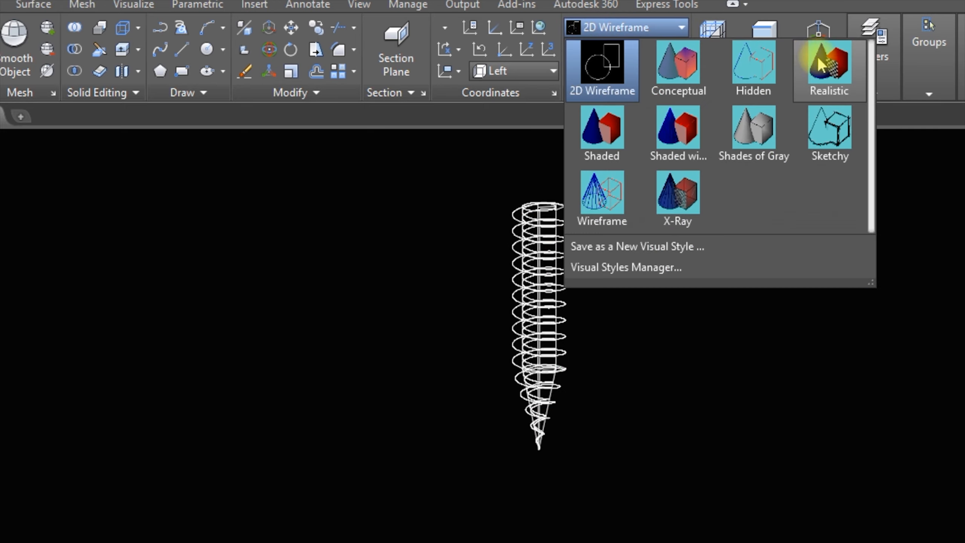
left_click(817, 57)
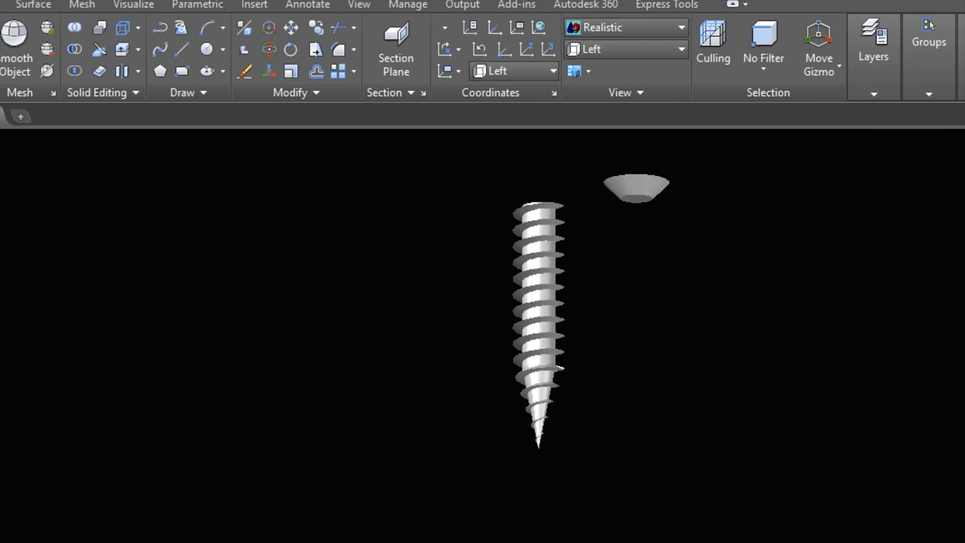
mouse_move(456, 359)
middle_mouse_down("shift")
mouse_move(519, 392)
mouse_move(610, 401)
mouse_move(687, 377)
mouse_move(739, 384)
mouse_move(754, 420)
mouse_move(801, 425)
middle_mouse_up("shift")
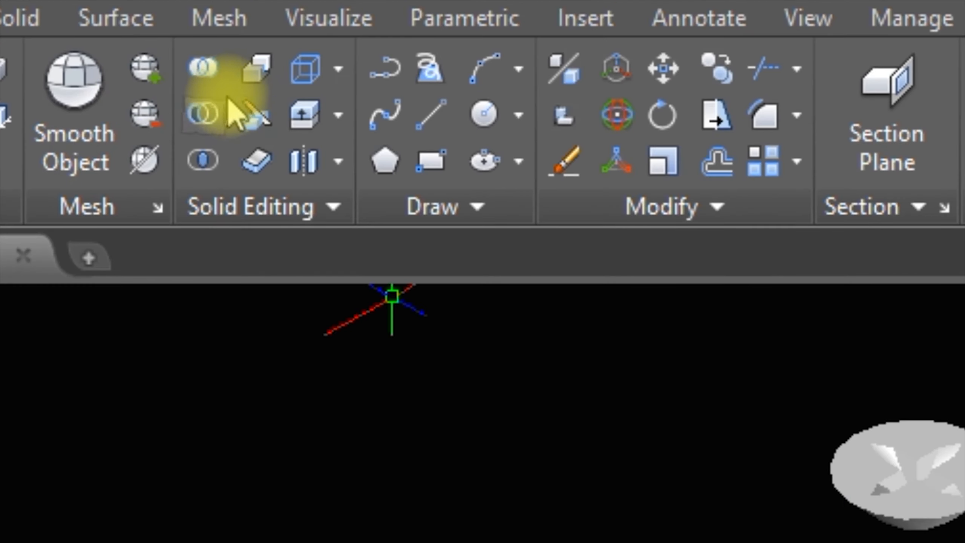
- Union the pointed shaft and both swept threads into one solid
left_click(208, 82)
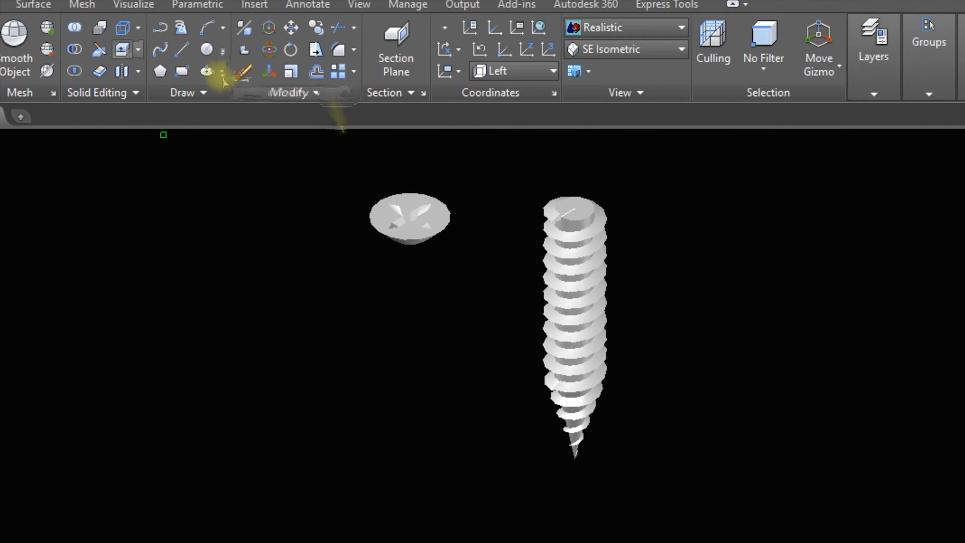
left_click(642, 456)
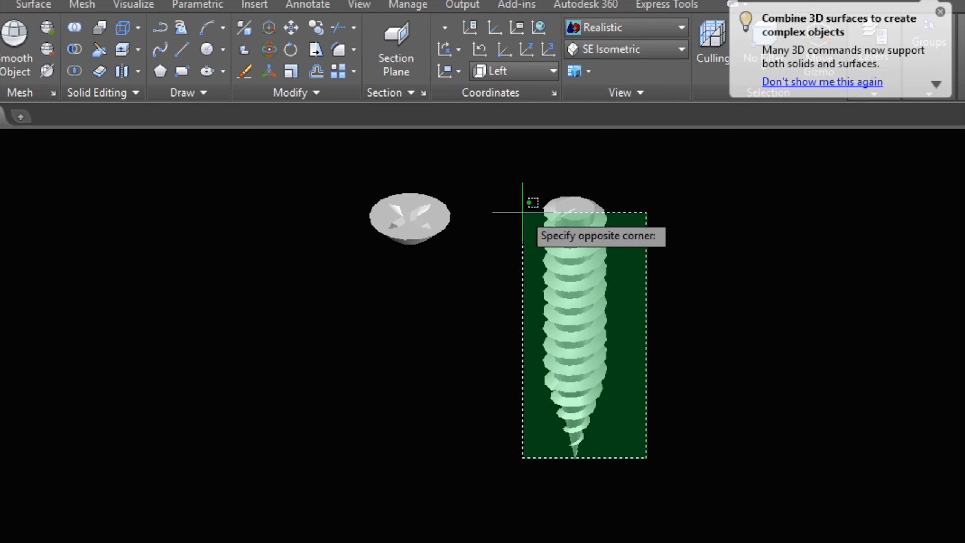
left_click(517, 185)
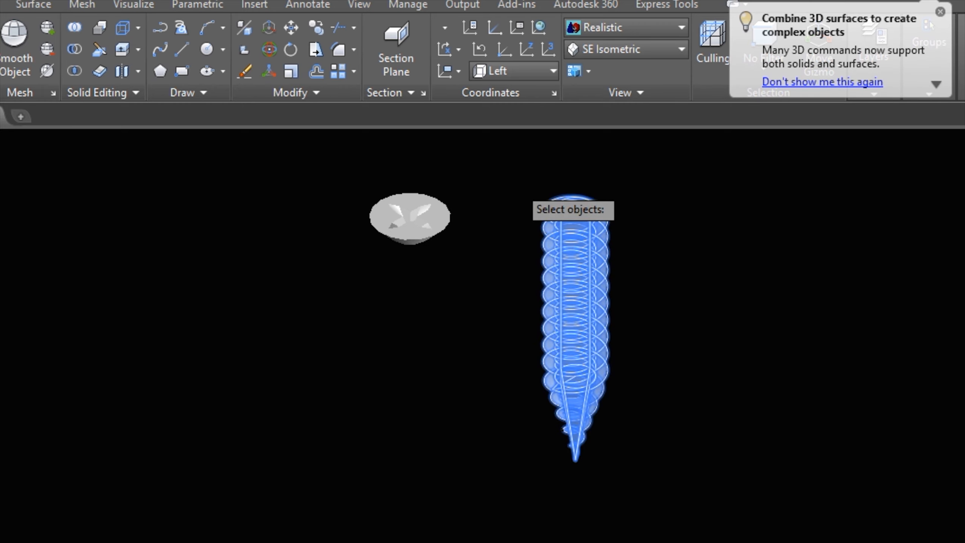
key("Return")
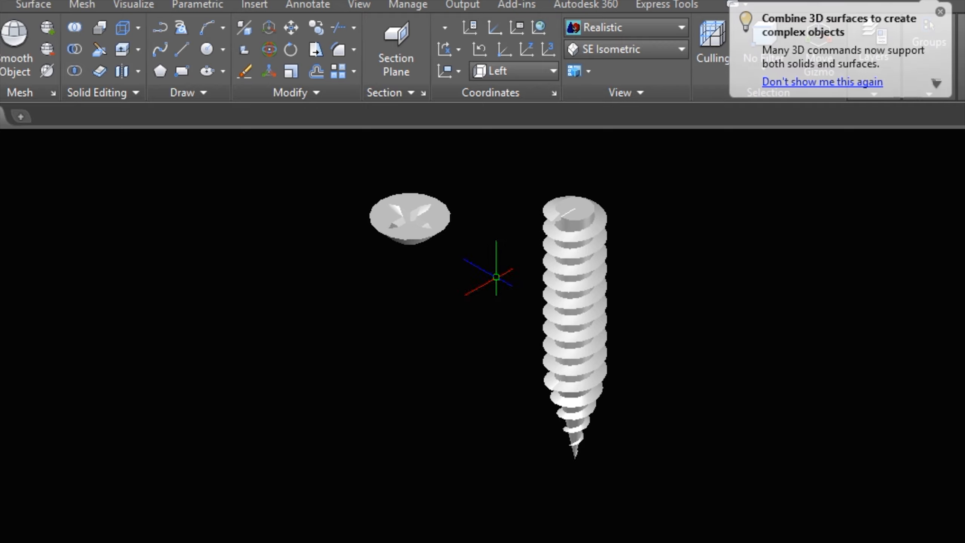
- Apply Union to the solids of the cross-recess head
key("Return")
left_click(502, 276)
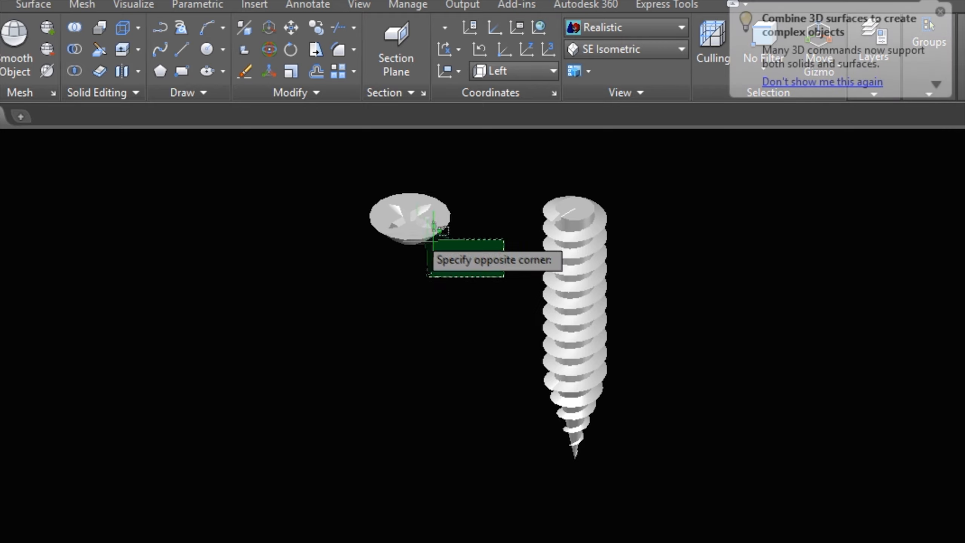
left_click(343, 184)
key("Return")
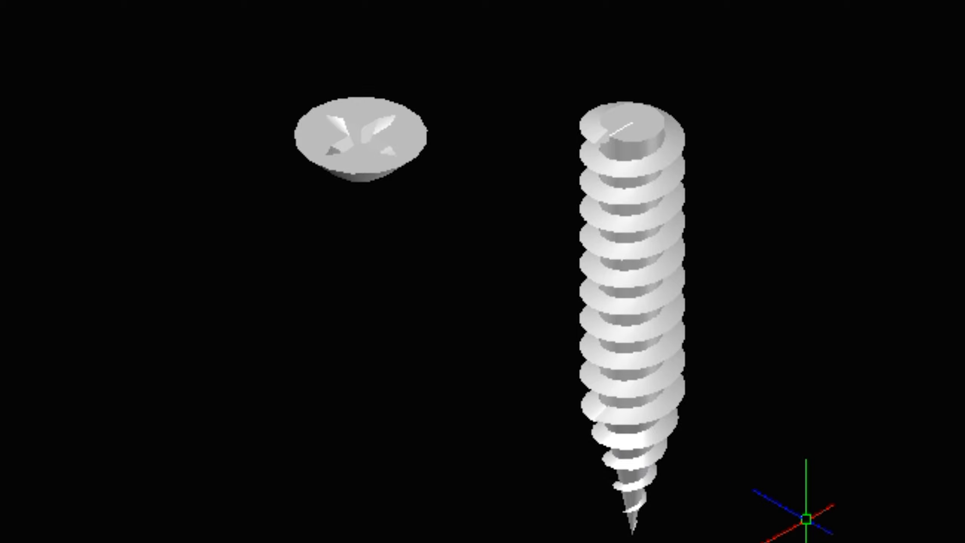
- Move the threaded shaft from the center of its top face to the center of the head's underside
left_click(585, 144)
right_click(524, 134)
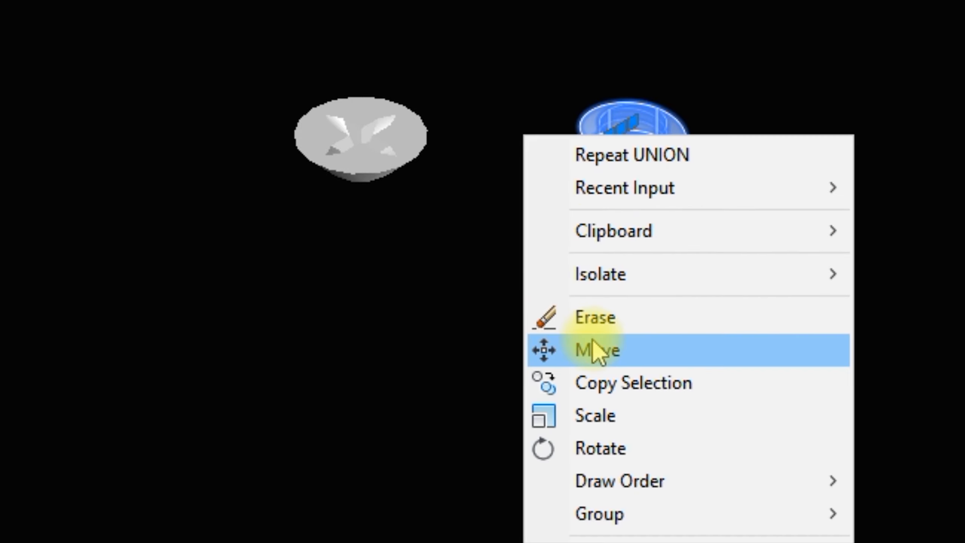
left_click(564, 349)
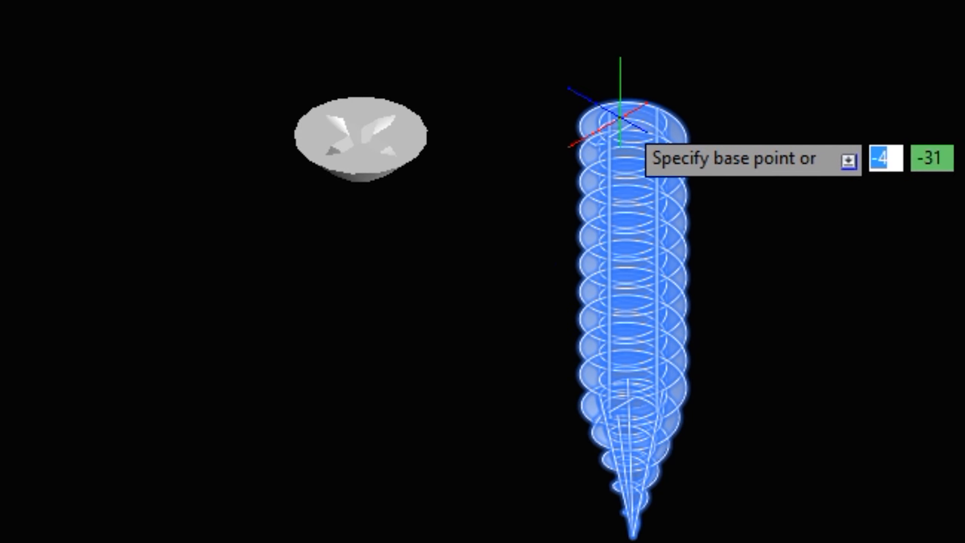
scroll(623, 118, "up", 2)
scroll(623, 137, "up", 2)
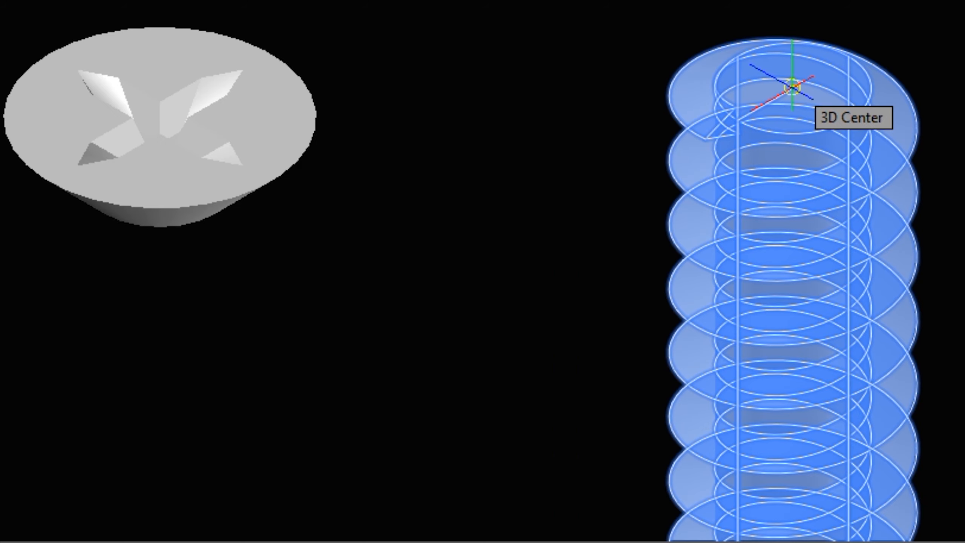
left_click(653, 108)
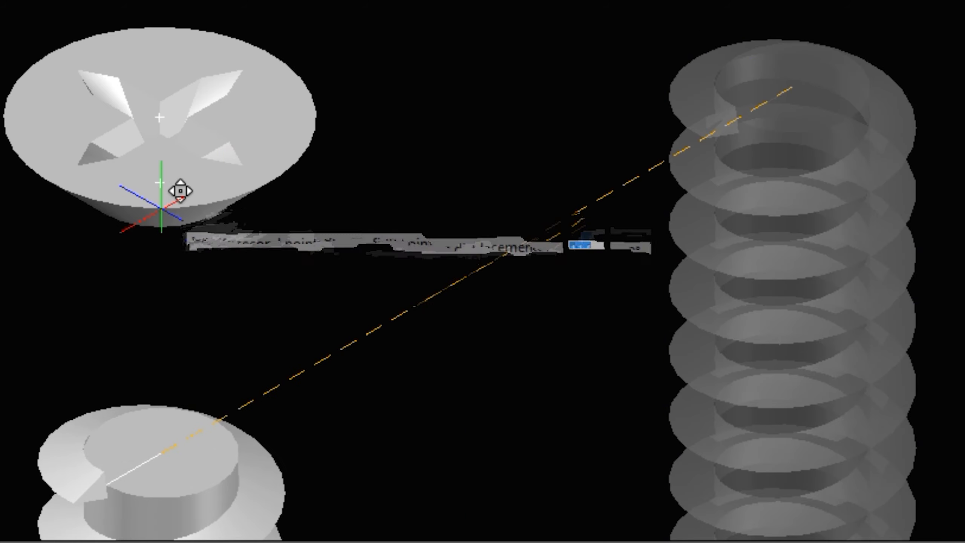
left_click(178, 163)
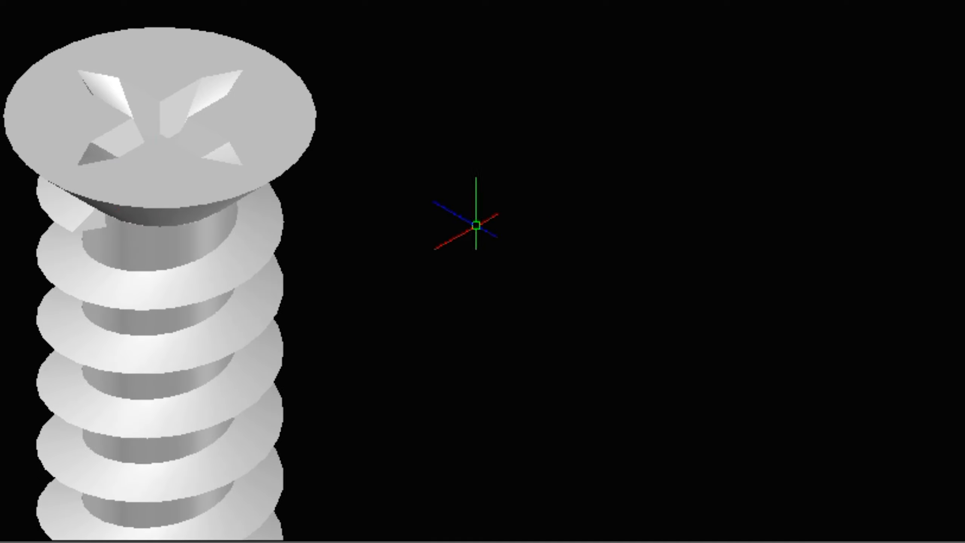
scroll(443, 267, "down", 3)
scroll(489, 239, "down", 2)
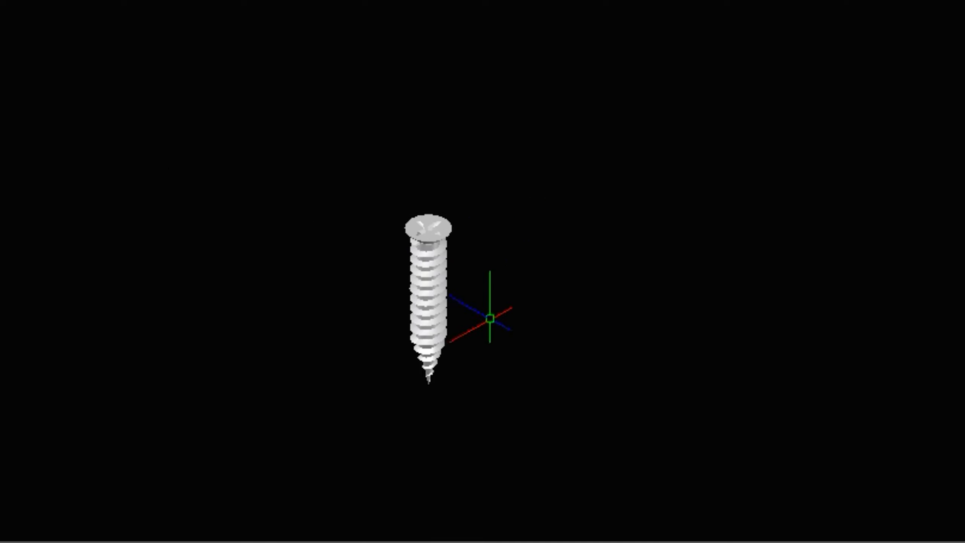
- Split the model space display of the finished screw into four equal tiled viewports
middle_click(489, 316)
mouse_move(722, 397)
middle_mouse_down()
mouse_move(913, 308)
mouse_move(964, 304)
mouse_move(727, 397)
mouse_move(394, 351)
middle_mouse_up()
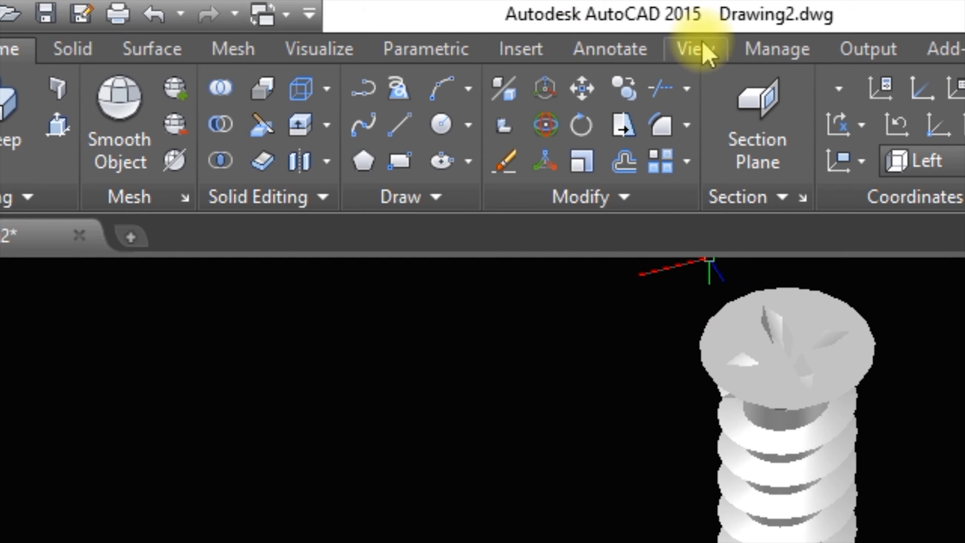
left_click(318, 51)
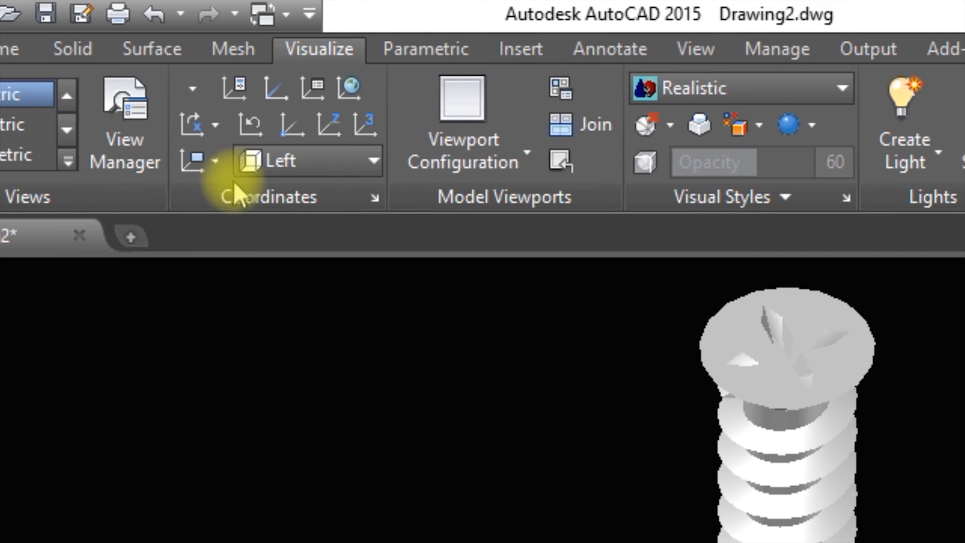
left_click(490, 147)
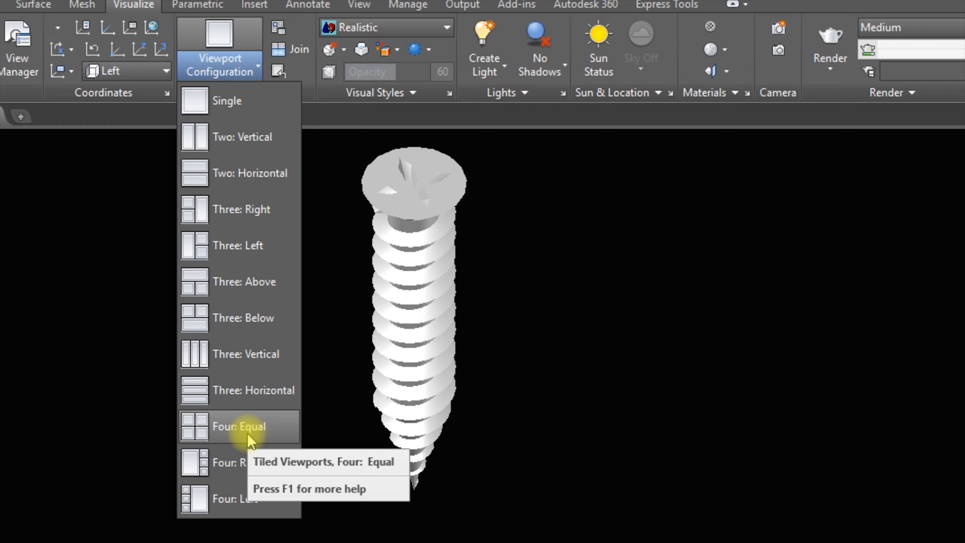
left_click(247, 433)
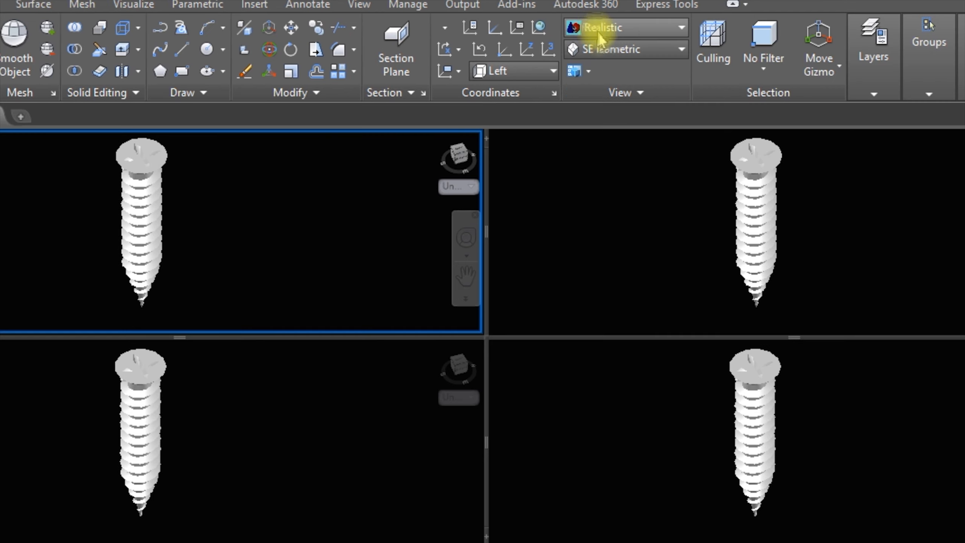
- Set the upper-left viewport to the Front view and the lower-left viewport to the Top view
left_click(601, 51)
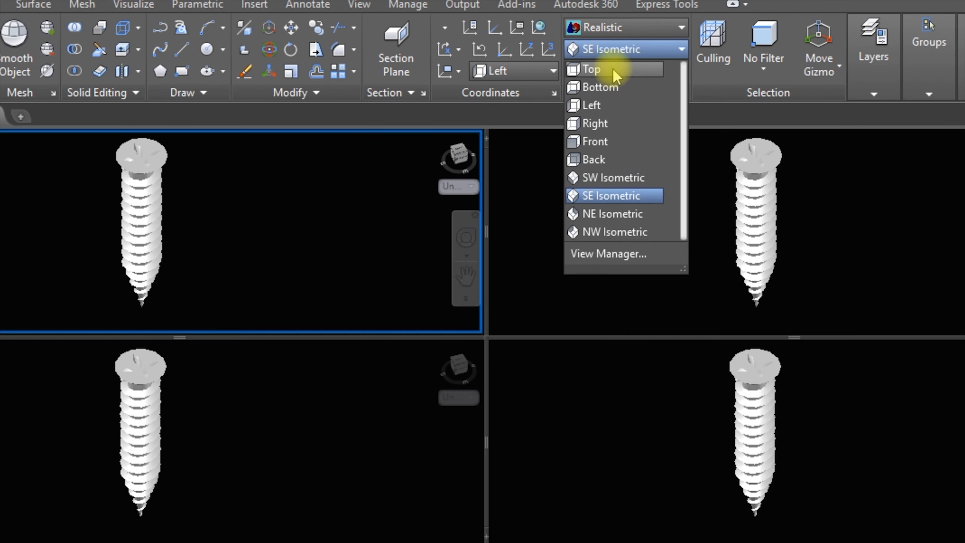
left_click(604, 141)
left_click(211, 442)
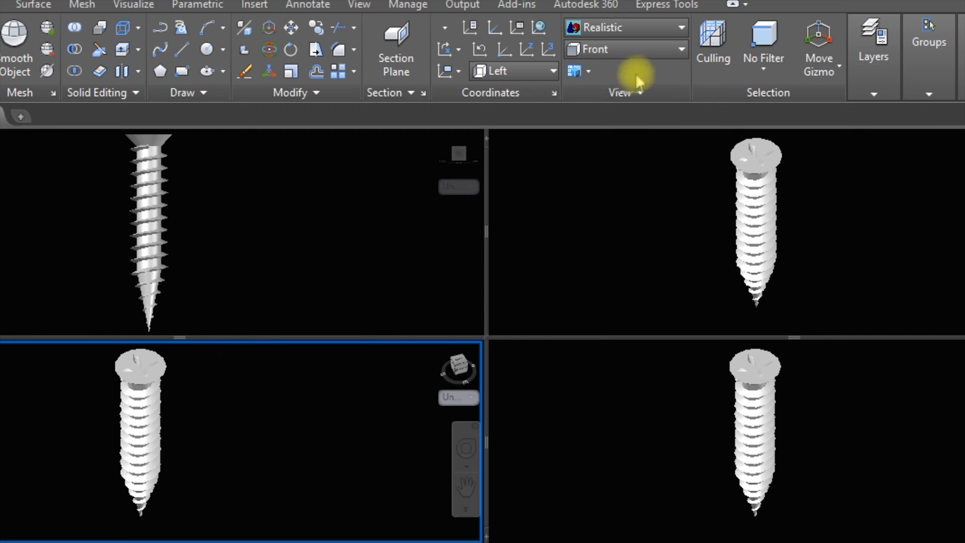
left_click(649, 48)
left_click(587, 69)
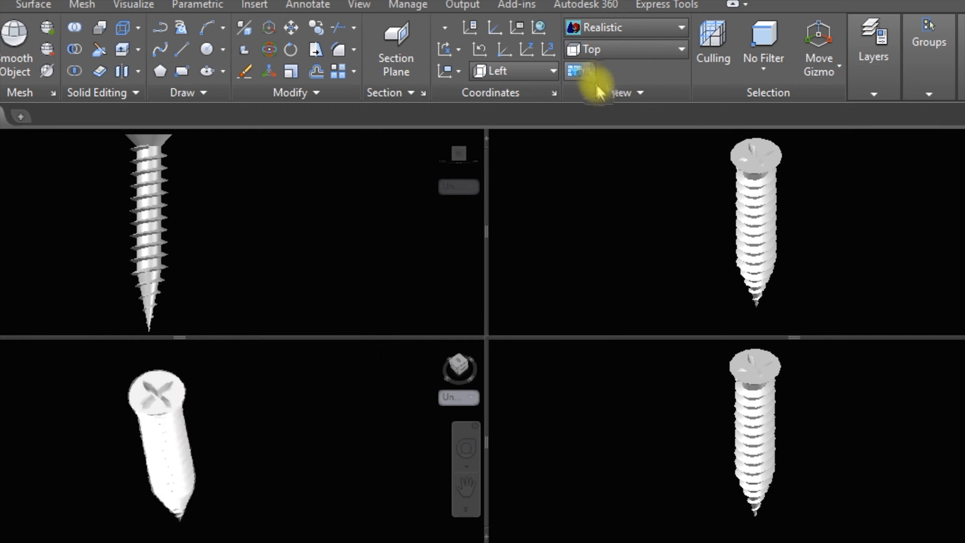
- Set the upper-right viewport to the Left view and the lower-right viewport to the SE Isometric view
left_click(764, 244)
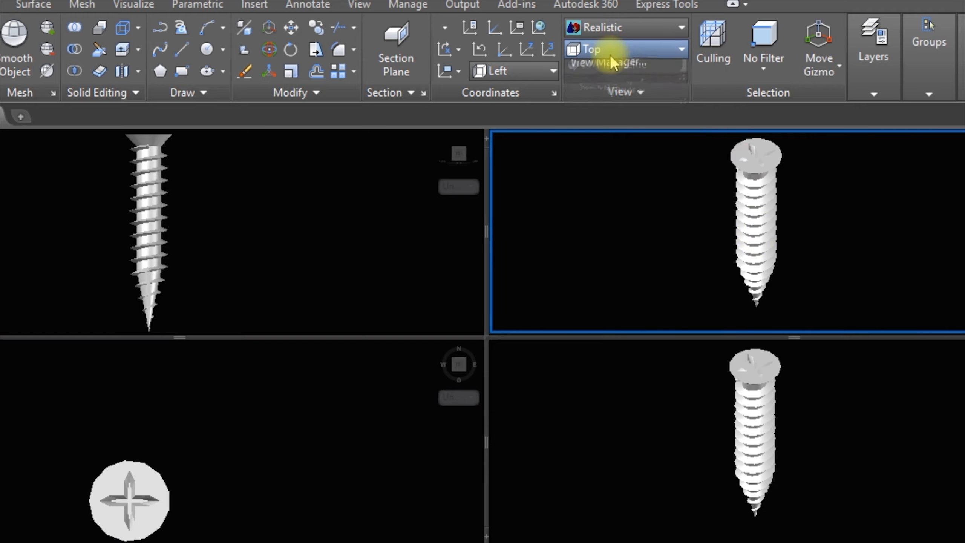
left_click(608, 105)
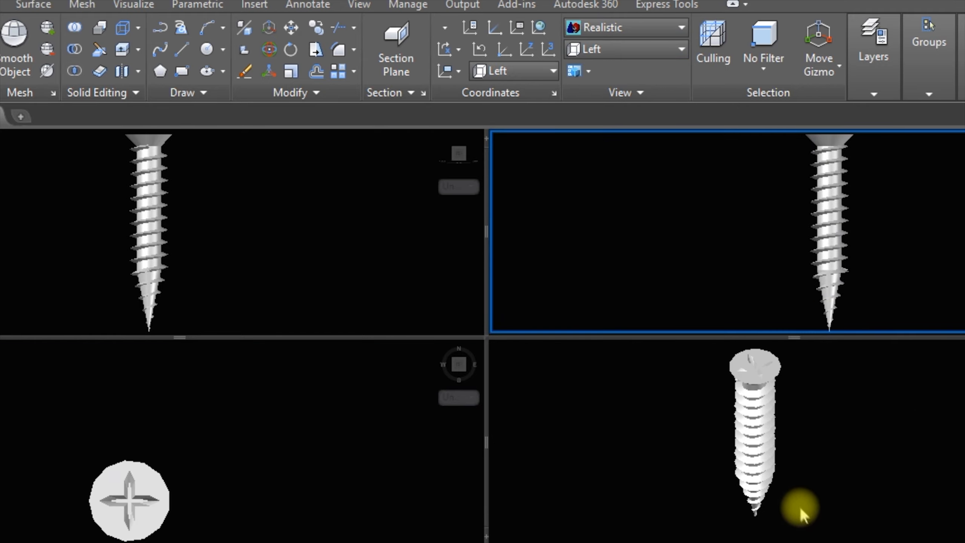
left_click(757, 477)
left_click(633, 47)
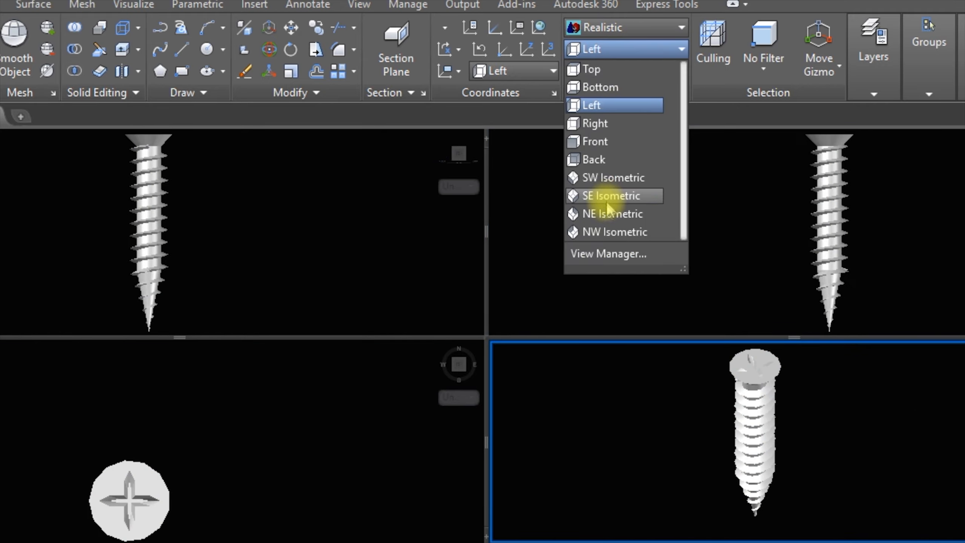
left_click(605, 196)
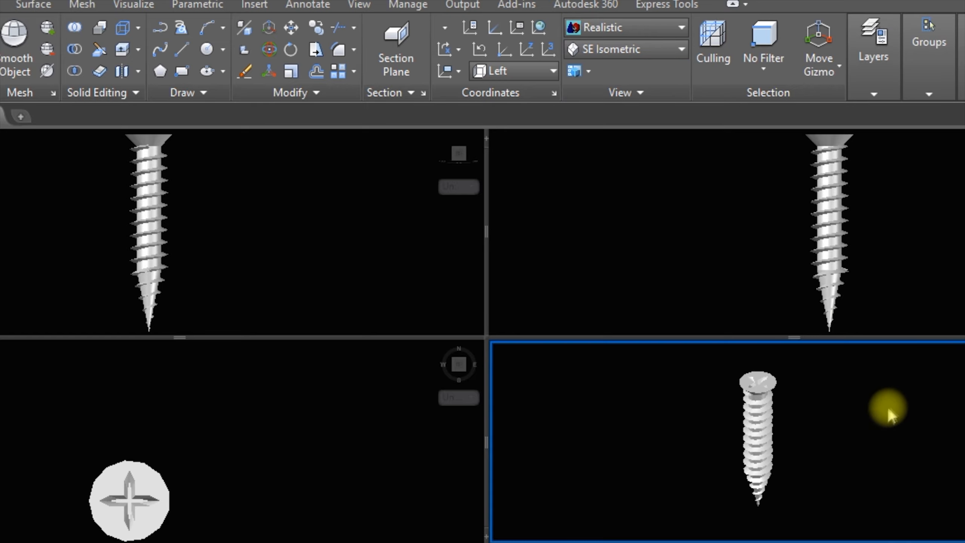